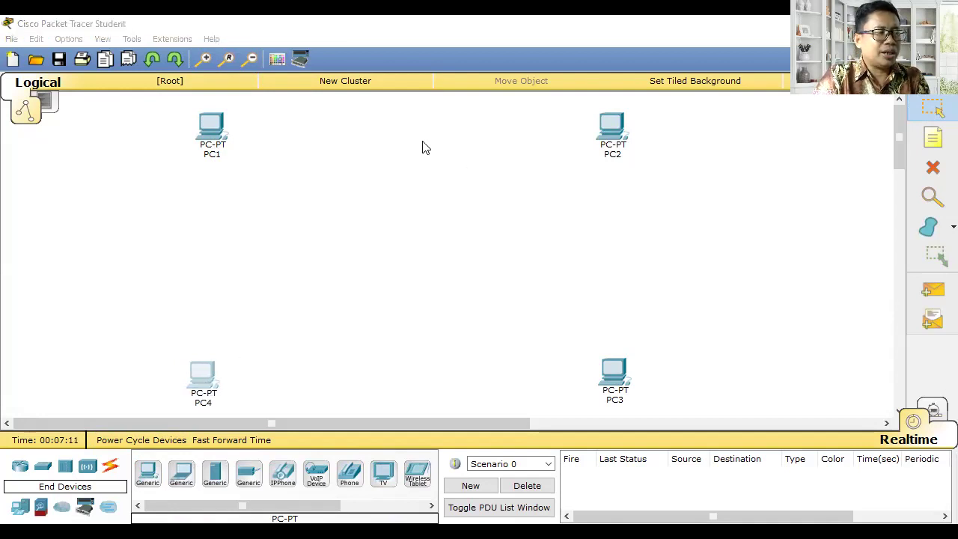
Place two 2950-24 switches side by side in the middle of the workspace, between the four PCs.
click(43, 466)
click(144, 477)
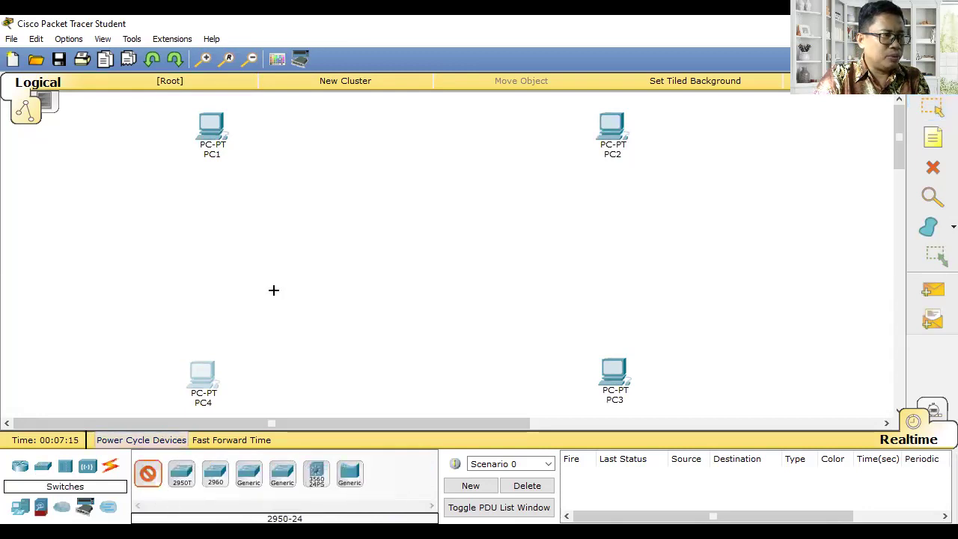
click(308, 252)
click(150, 475)
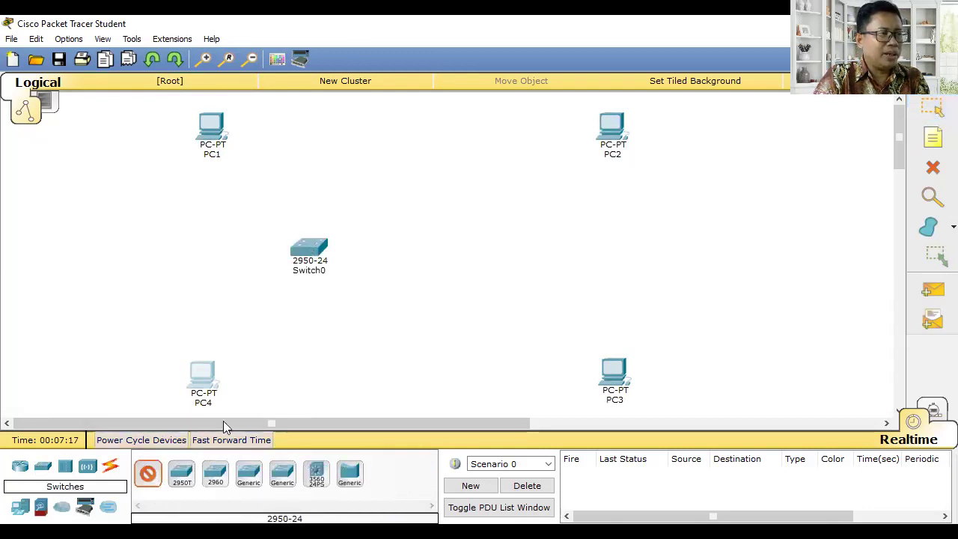
click(490, 240)
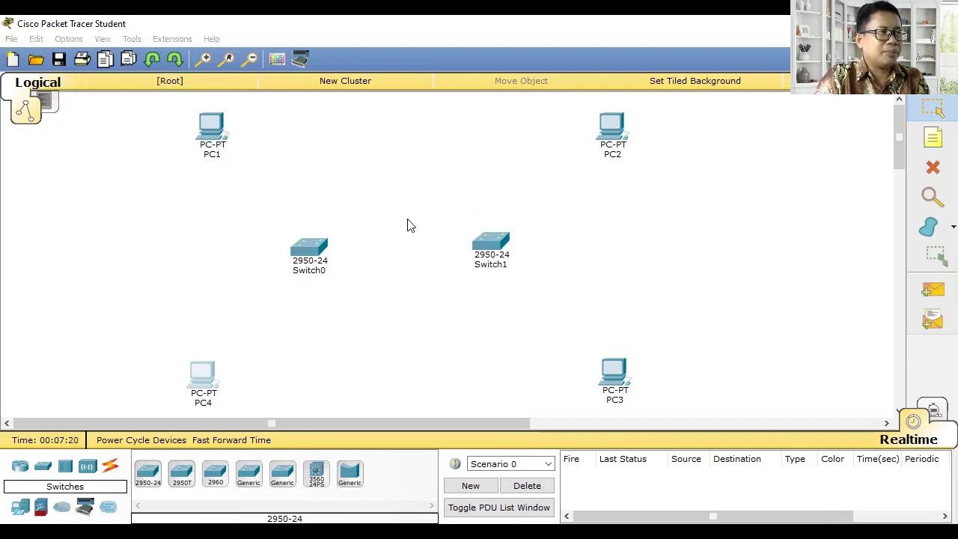
Save the topology in the Documents folder as "vtp latihan".
key(ctrl+s)
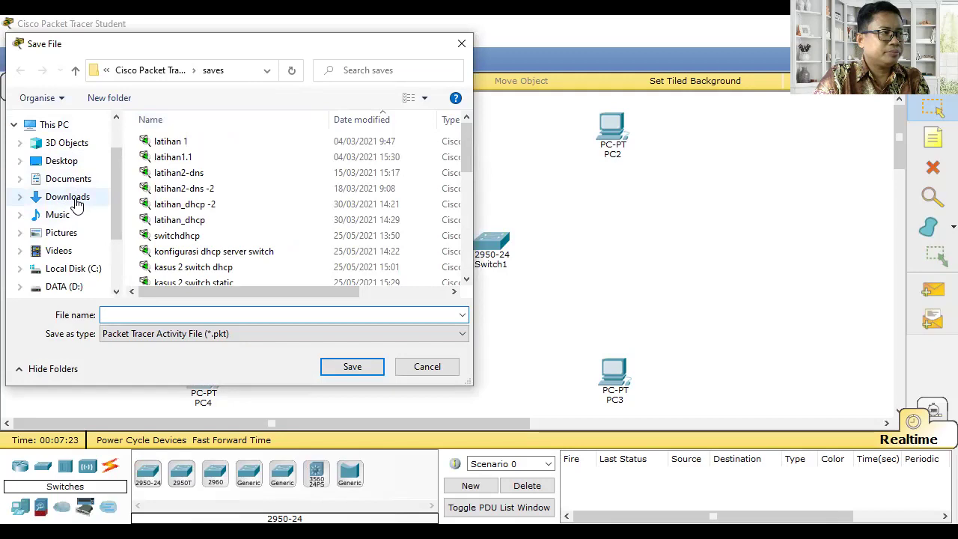
click(68, 178)
click(240, 318)
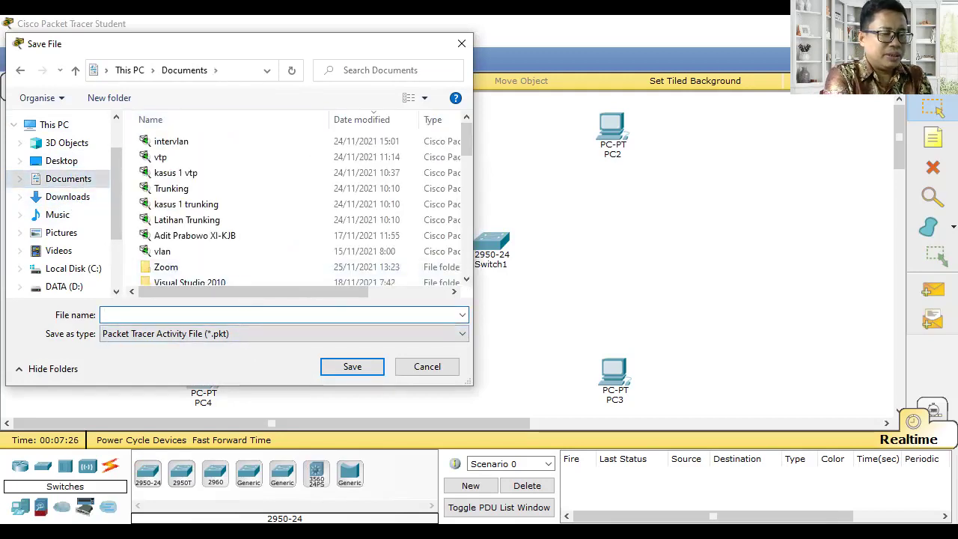
text(vtp latihan)
key(Return)
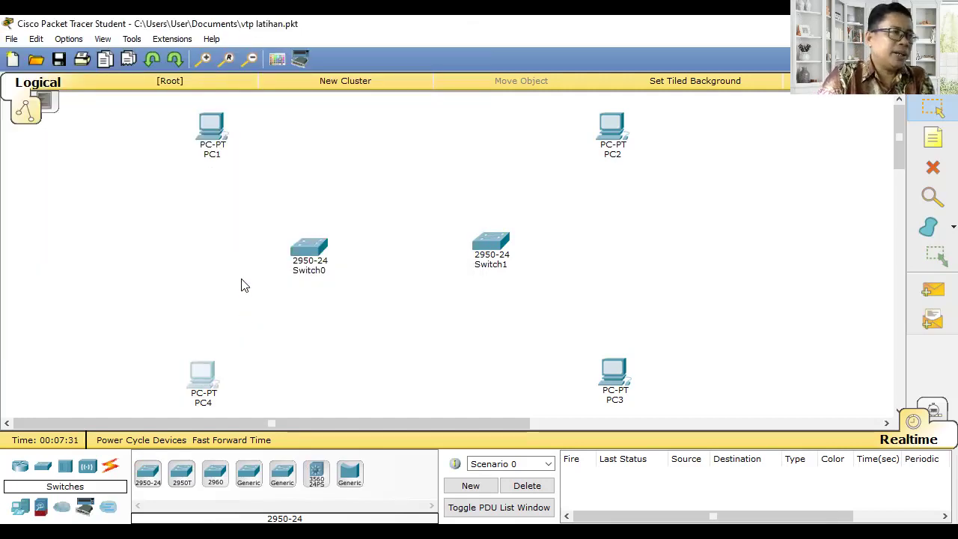
Add a note beside PC1 reading "ip : 10.10.10.1" and "sm : 255.0.0.0" on two lines.
click(932, 138)
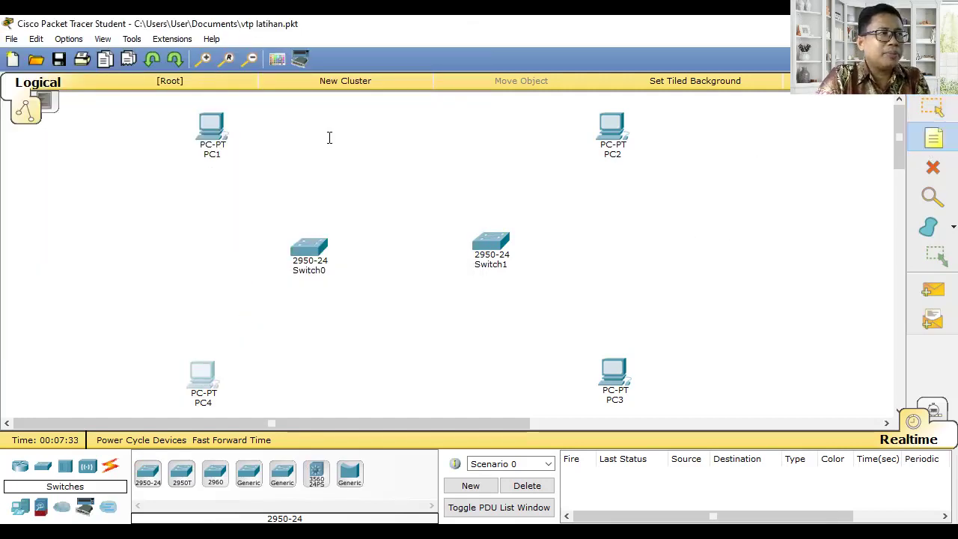
click(238, 124)
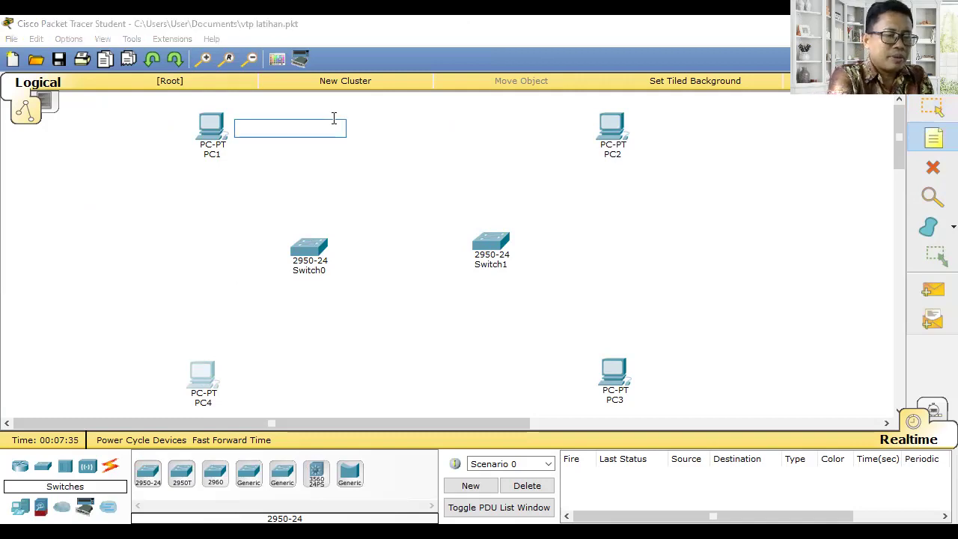
text(ip : 10.1)
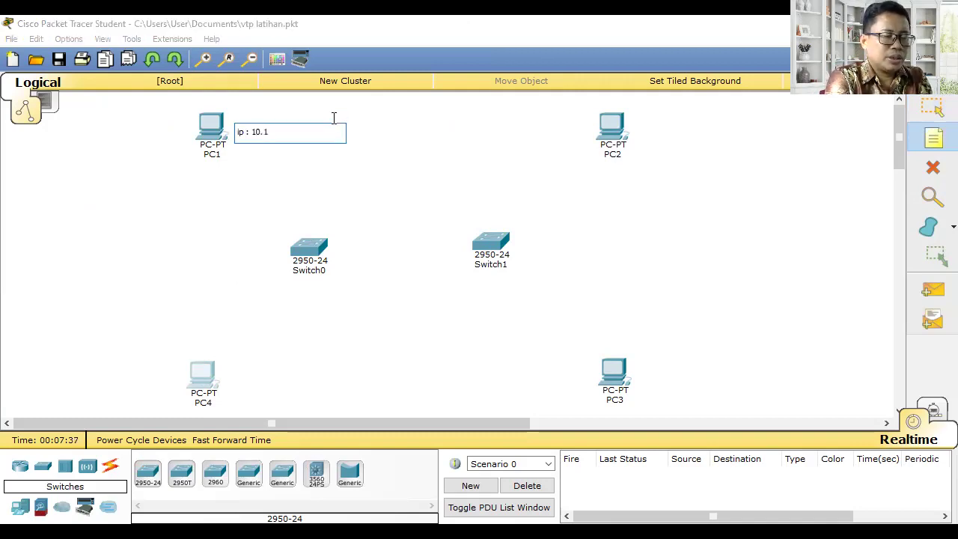
text(0.10.1)
key(Return)
text(sm ; 255.)
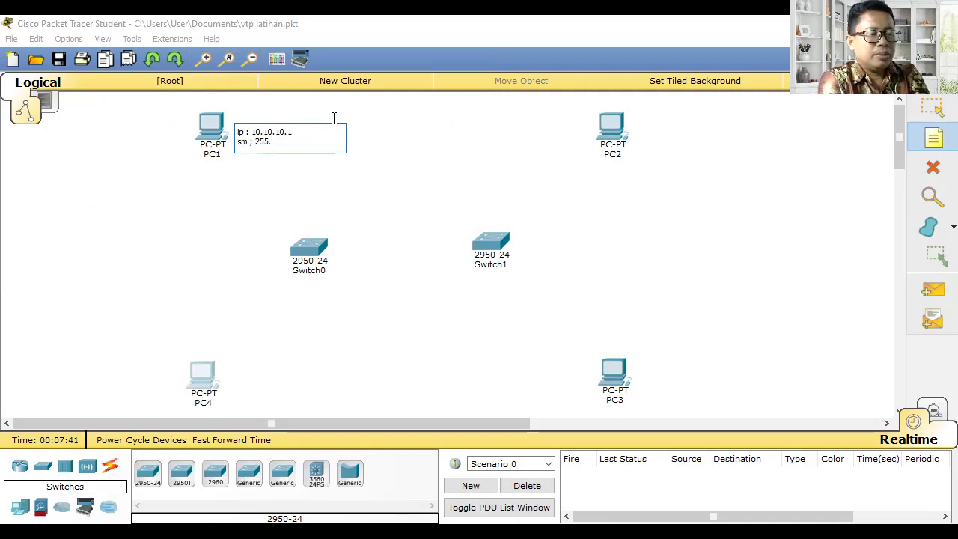
text(0.0.0)
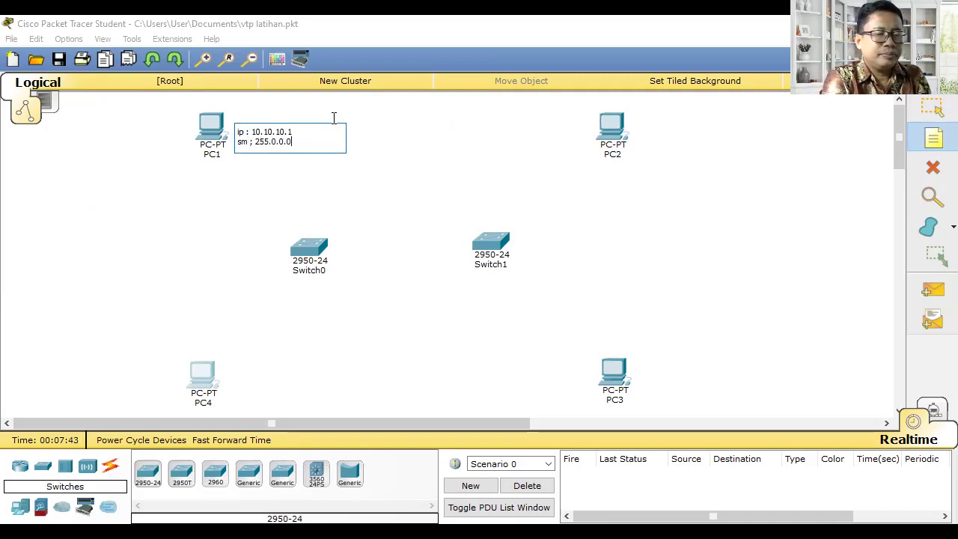
key(Left)
key(Left)
key(Left)
key(Left)
key(Left)
key(Left)
key(BackSpace)
key(BackSpace)
text(:)
Copy PC1's address note beside PC2, PC3 and PC4, changing the IPs to 10.10.10.2, 10.10.10.3 and 10.10.10.4.
key(ctrl+a)
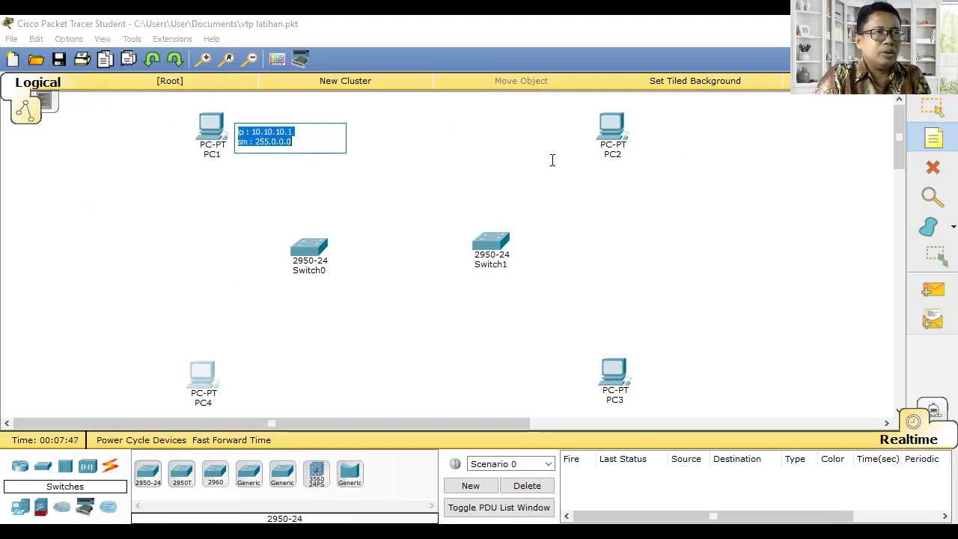
key(ctrl+c)
click(643, 126)
key(ctrl+v)
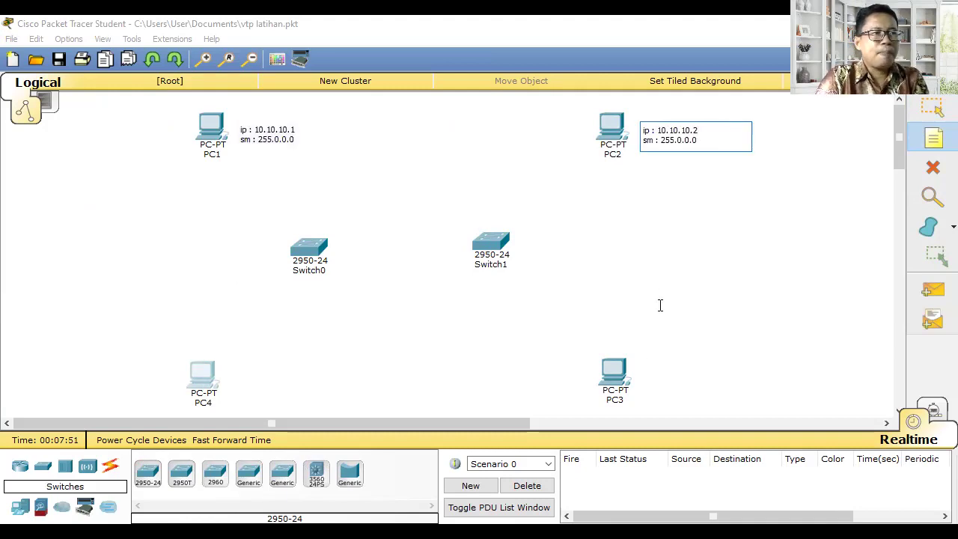
click(675, 377)
key(ctrl+v)
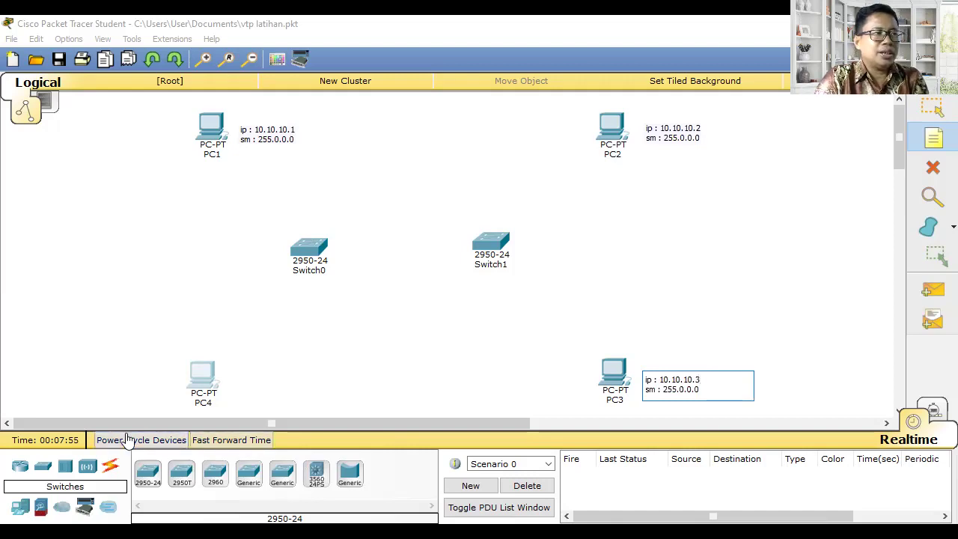
click(238, 369)
key(ctrl+v)
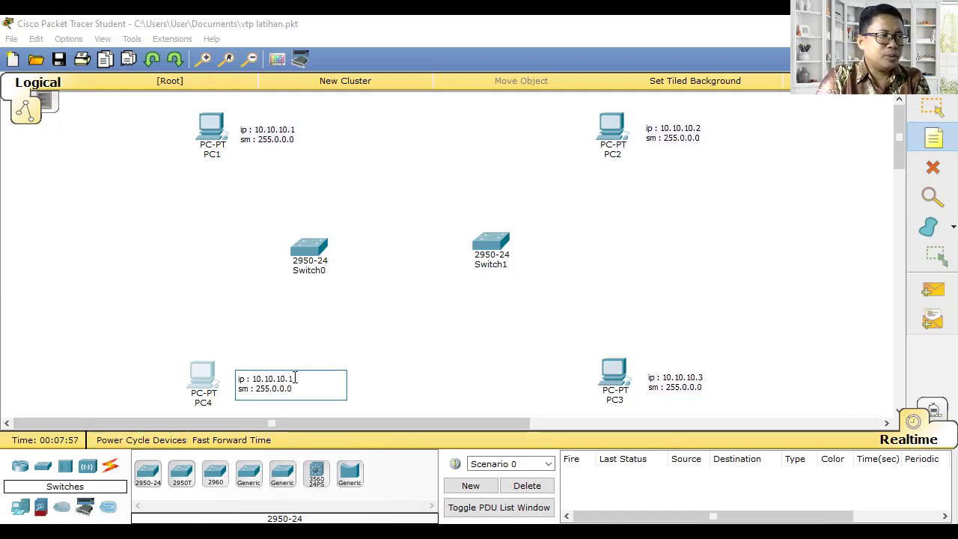
text(4)
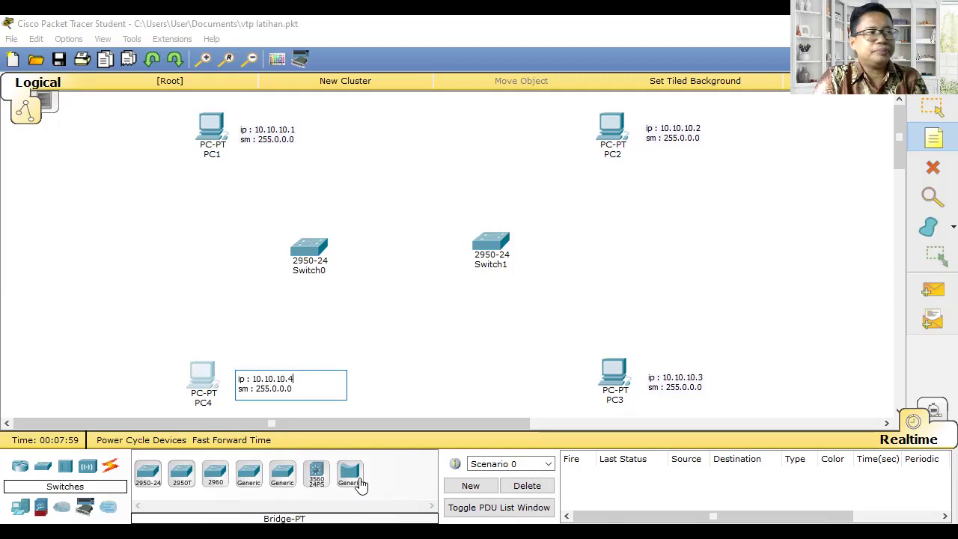
Add a port note "fa 0/1" between PC1 and Switch0.
click(269, 171)
text(fa 0)
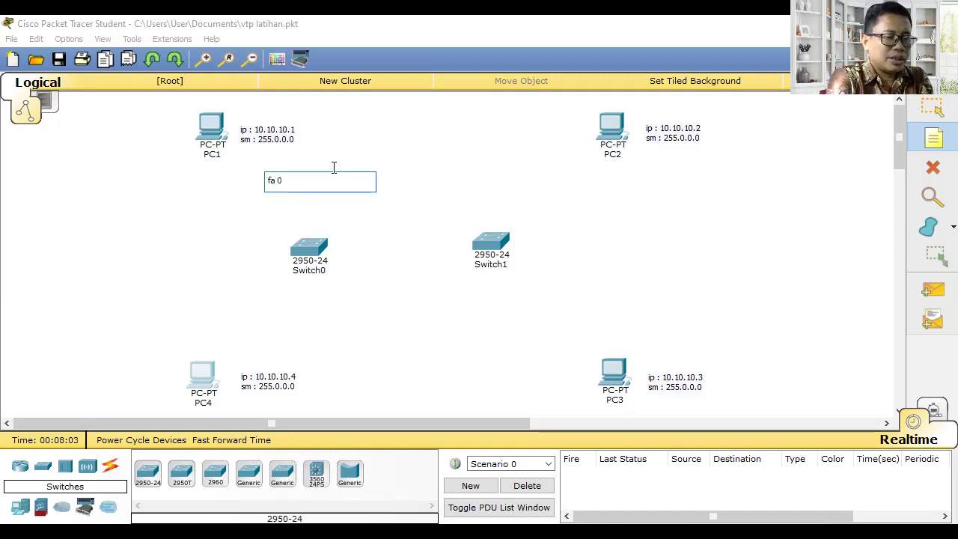
text(/1)
Copy the port note near PC2 as fa 0/1 and near PC4 and PC3 as fa 0/2, and save the file.
key(ctrl+a)
key(ctrl+c)
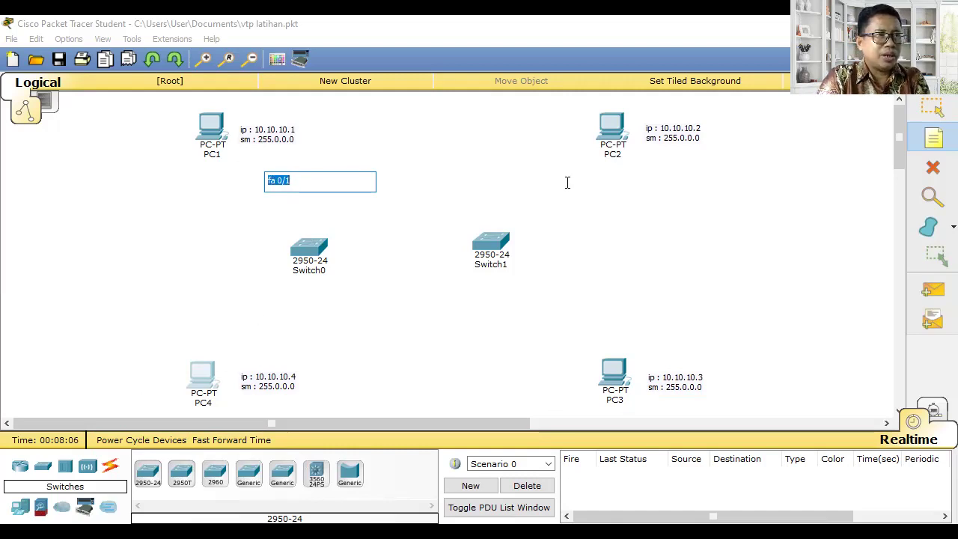
click(545, 181)
key(ctrl+v)
click(259, 321)
key(ctrl+v)
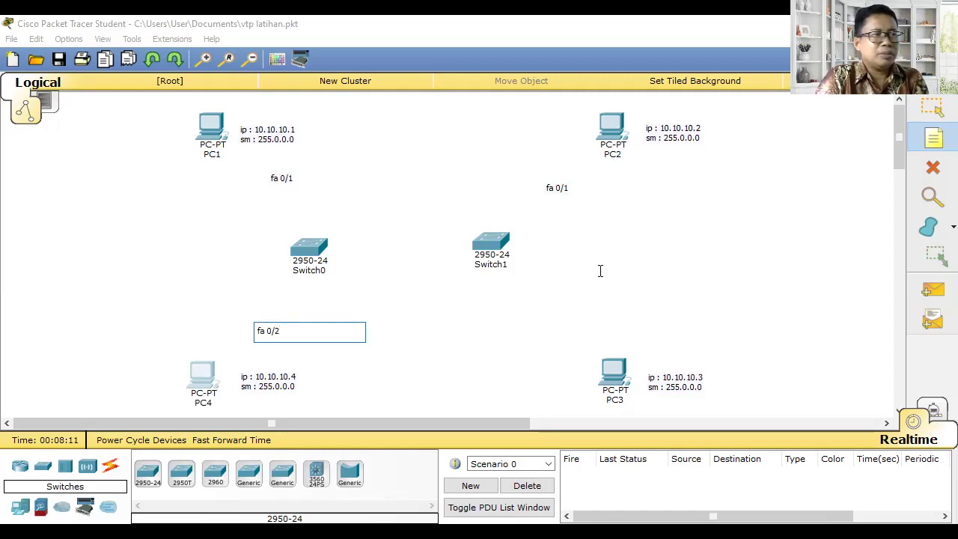
click(544, 304)
key(ctrl+v)
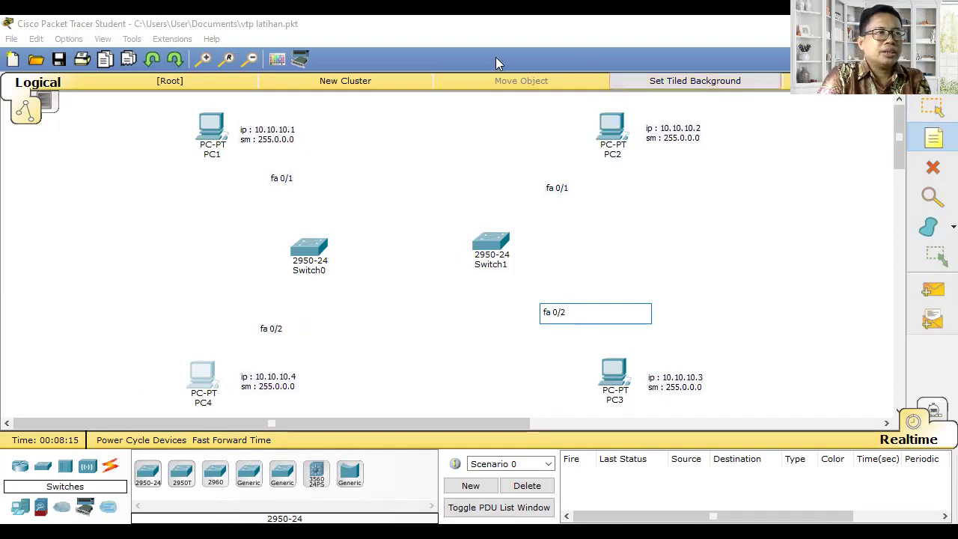
click(58, 63)
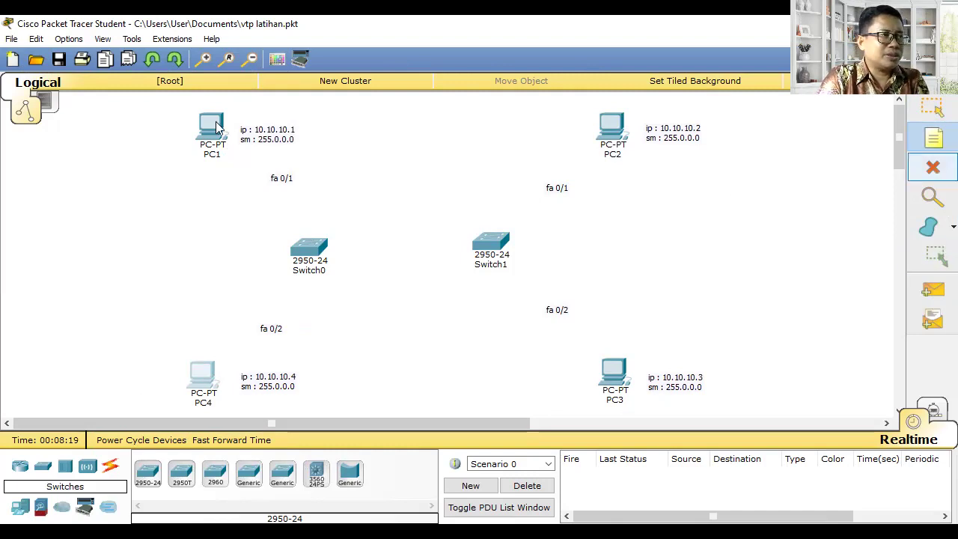
key(Escape)
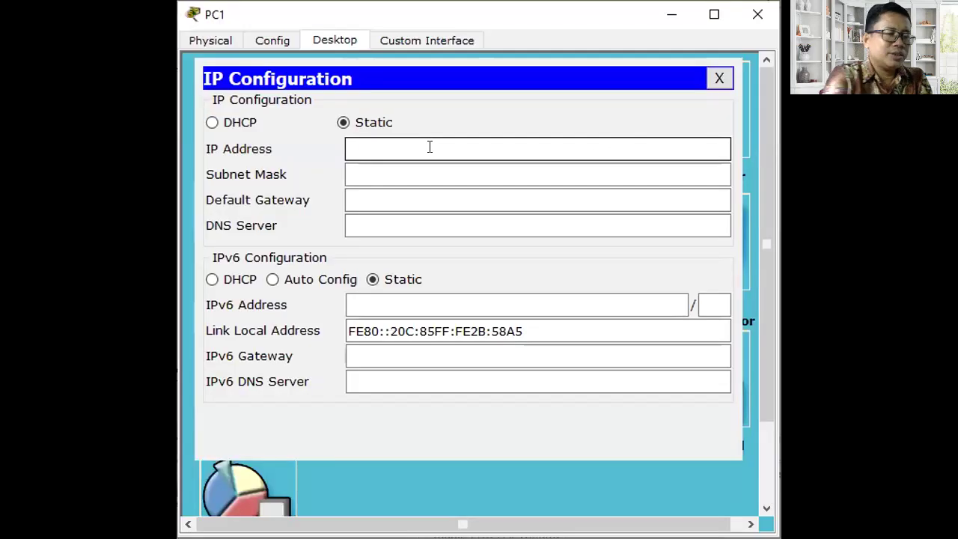
Configure PC1 with static IP address 10.10.10.1 and subnet mask 255.0.0.0, and put its window away.
text(10.10.0)
text(0.1)
click(454, 174)
click(719, 78)
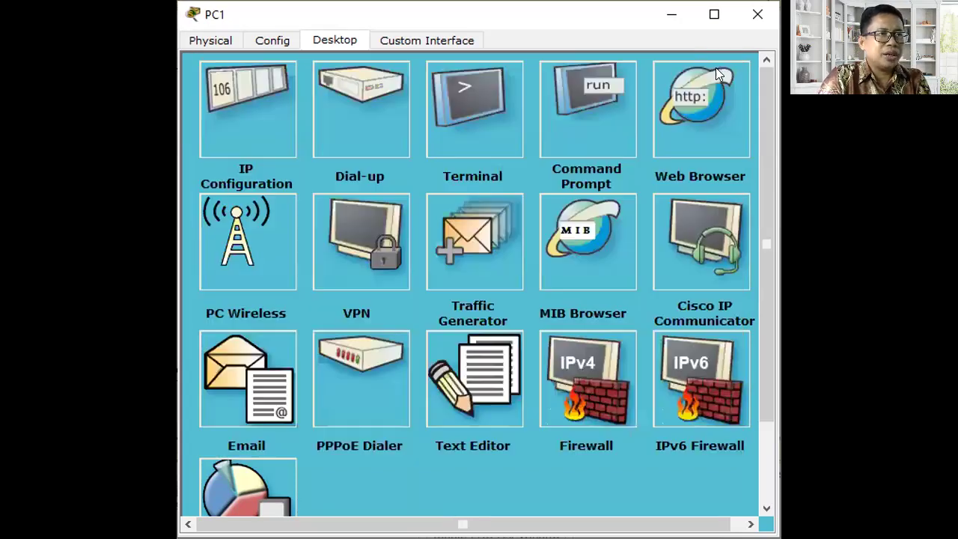
click(674, 16)
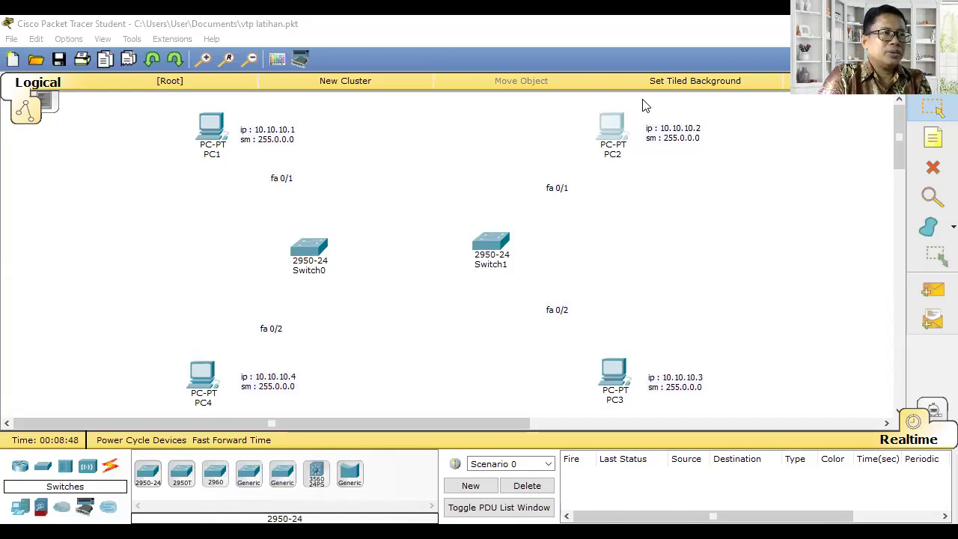
Configure PC3 with static IP address 10.10.10.3 and subnet mask 255.0.0.0, and put its window away.
click(614, 374)
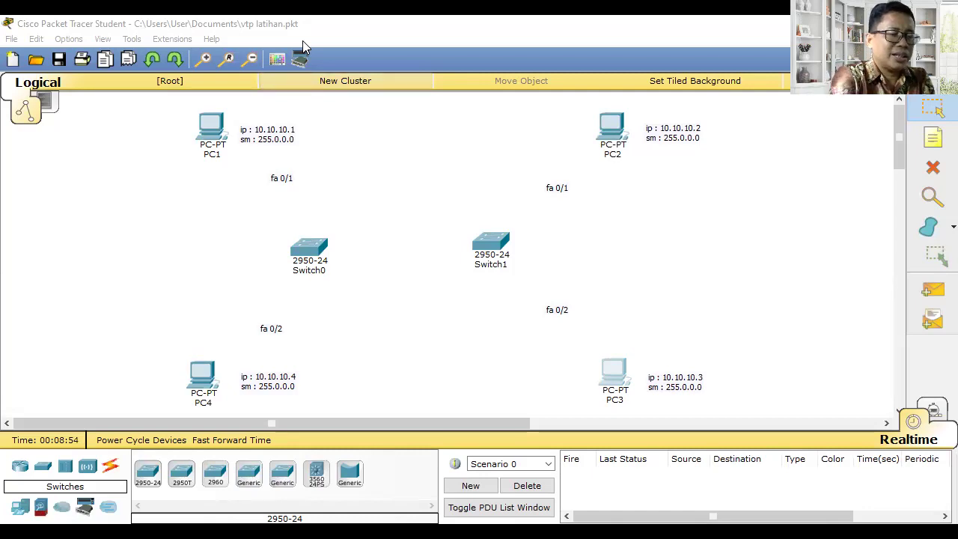
text(10.10)
text(.10.3)
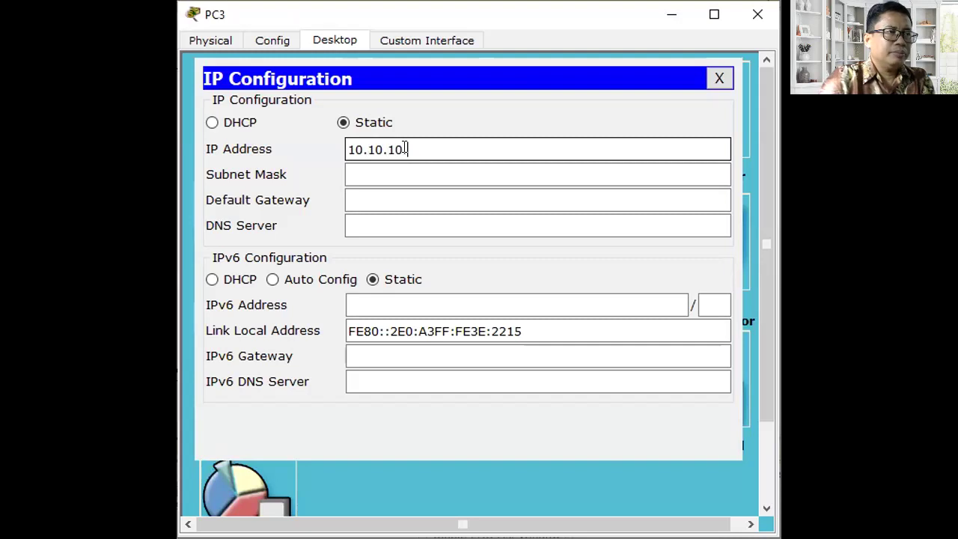
click(413, 169)
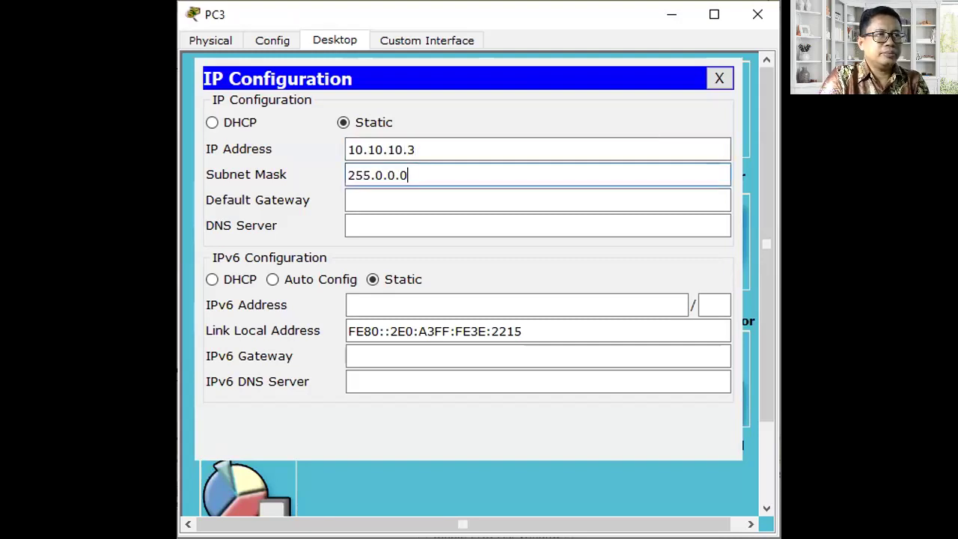
click(717, 77)
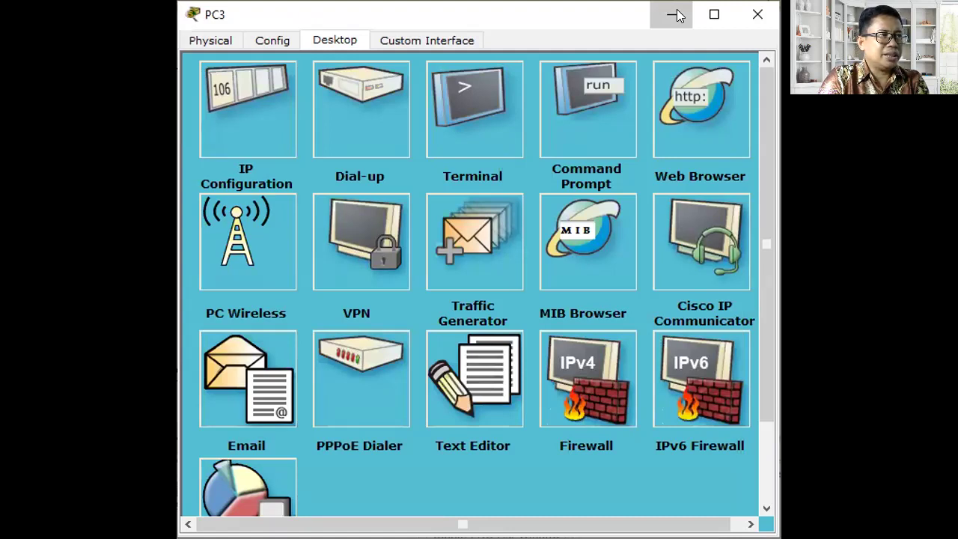
click(676, 15)
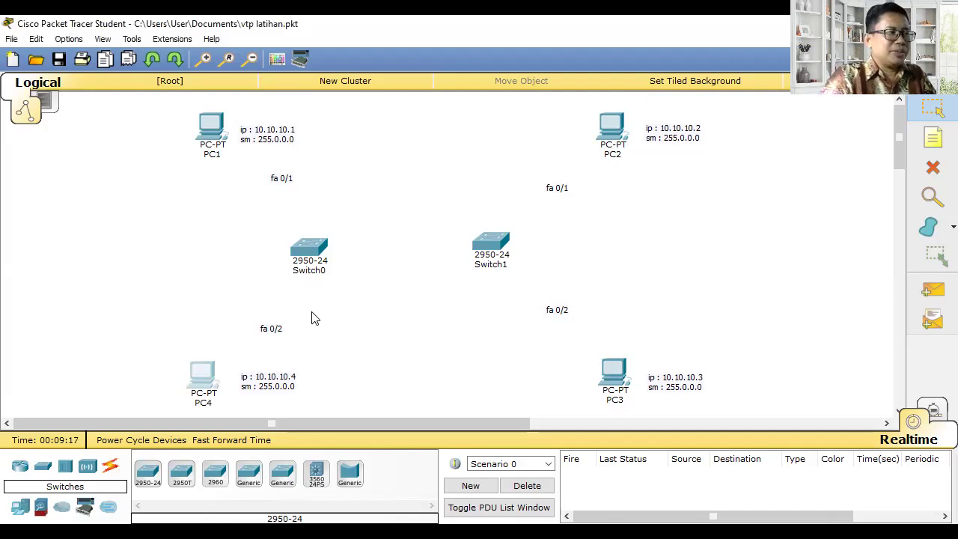
Connect PC1's FastEthernet0 port to Switch0's FastEthernet0/1 port with a Copper Straight-Through cable.
click(112, 467)
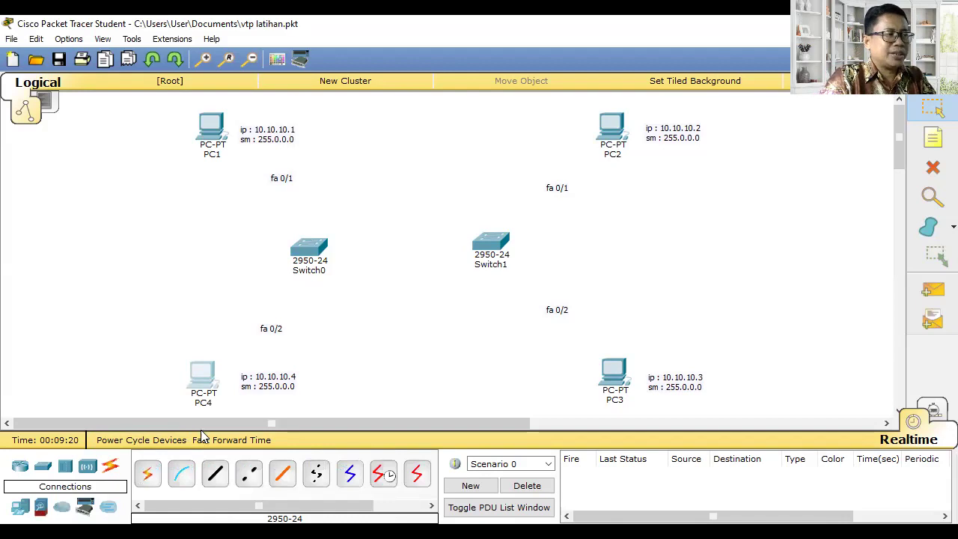
click(215, 473)
click(212, 132)
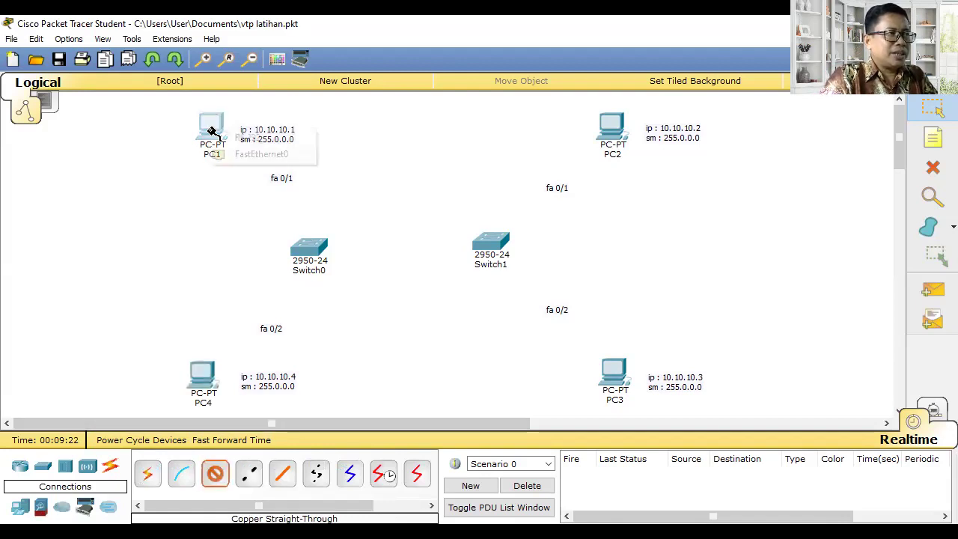
click(224, 155)
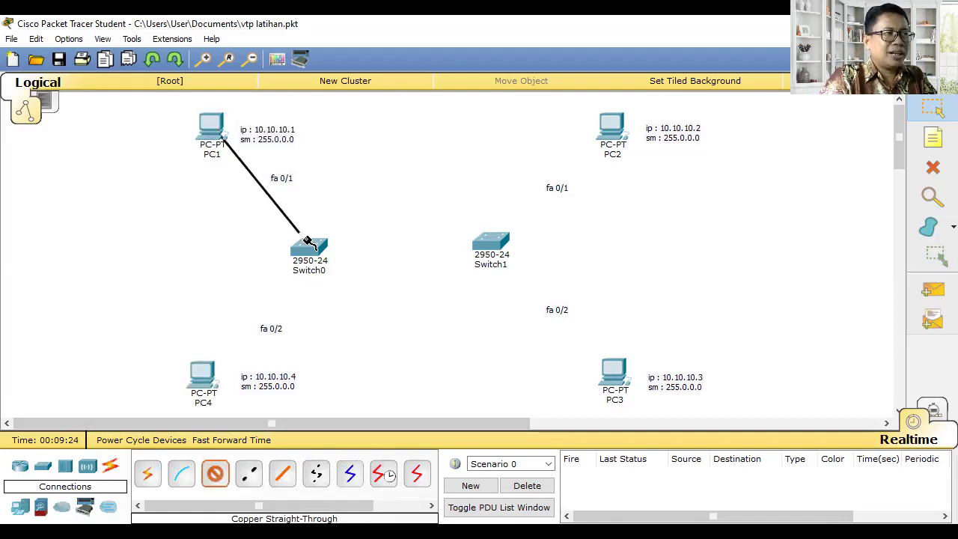
click(309, 245)
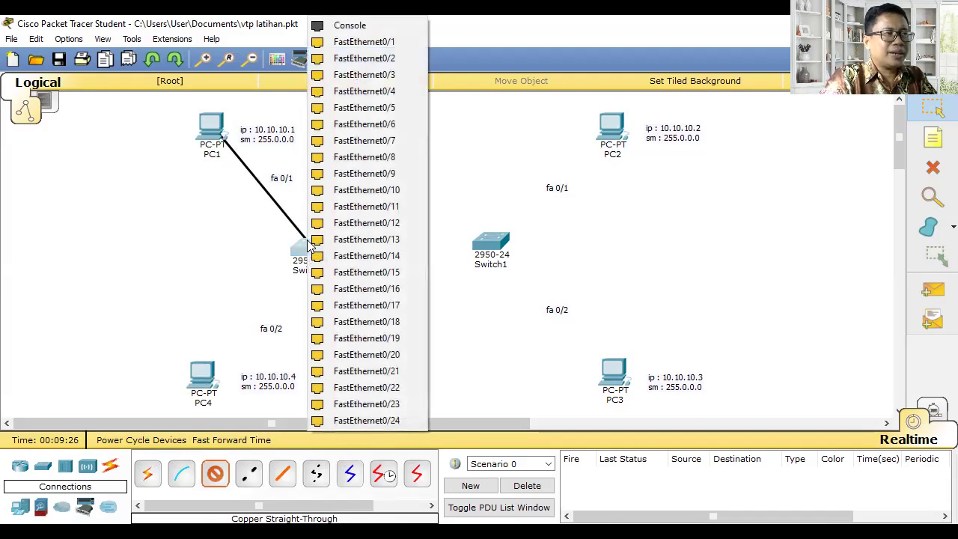
click(374, 43)
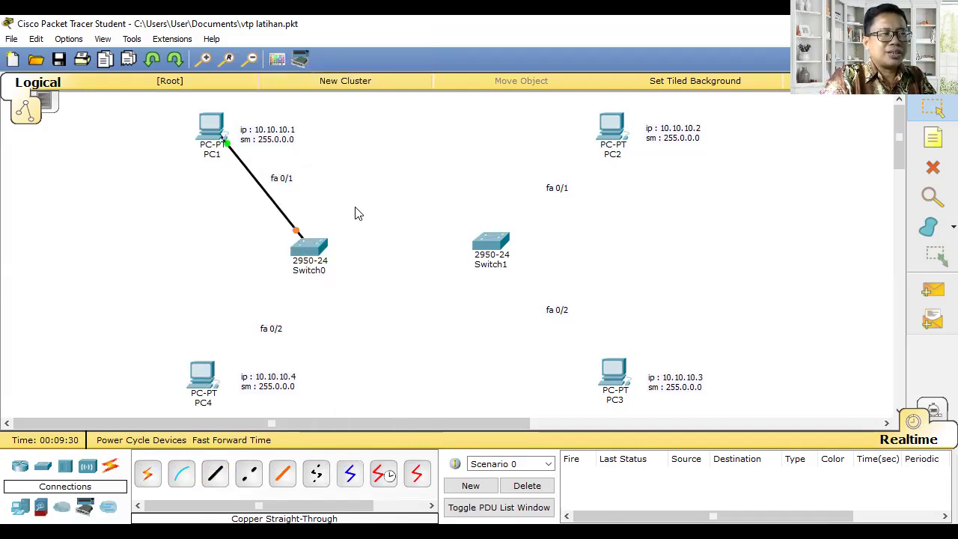
Connect PC4's FastEthernet0 to Switch0's FastEthernet0/2 with a Copper Straight-Through cable, and place the fa 0/2 and fa 0/1 notes on Switch0's cables.
click(215, 469)
click(200, 379)
click(238, 407)
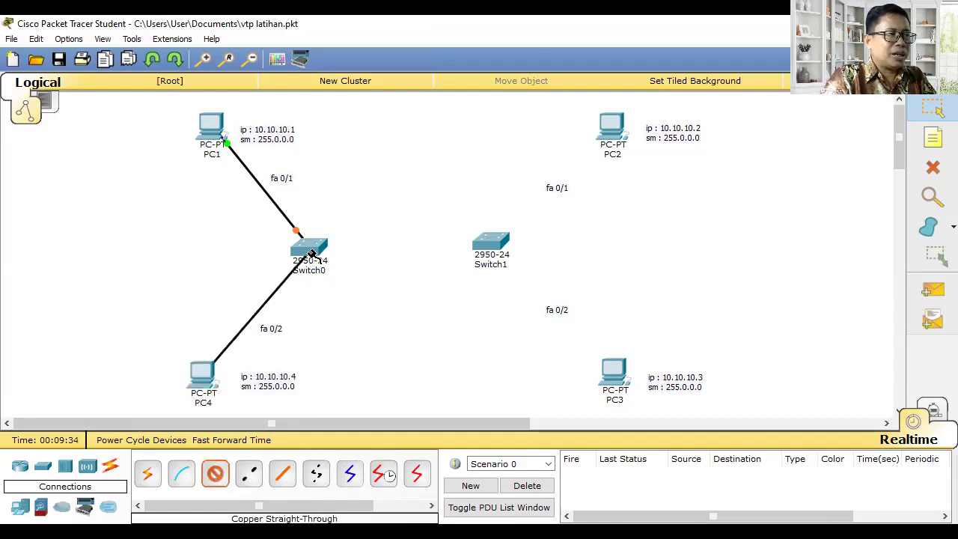
click(310, 253)
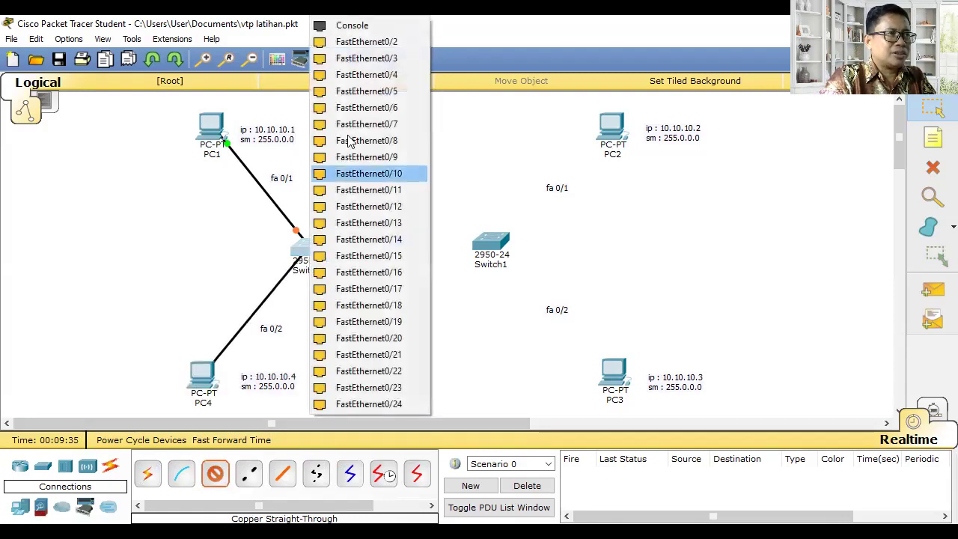
click(366, 42)
drag(271, 329, 257, 315)
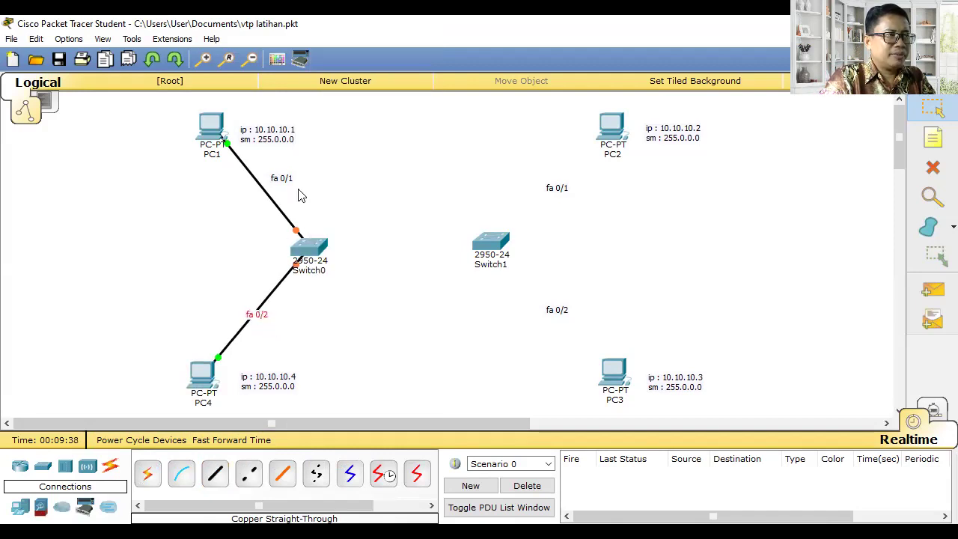
drag(281, 180, 267, 190)
Connect PC2's FastEthernet0 port to Switch1's FastEthernet0/1 port with a Copper Straight-Through cable.
click(215, 473)
click(613, 135)
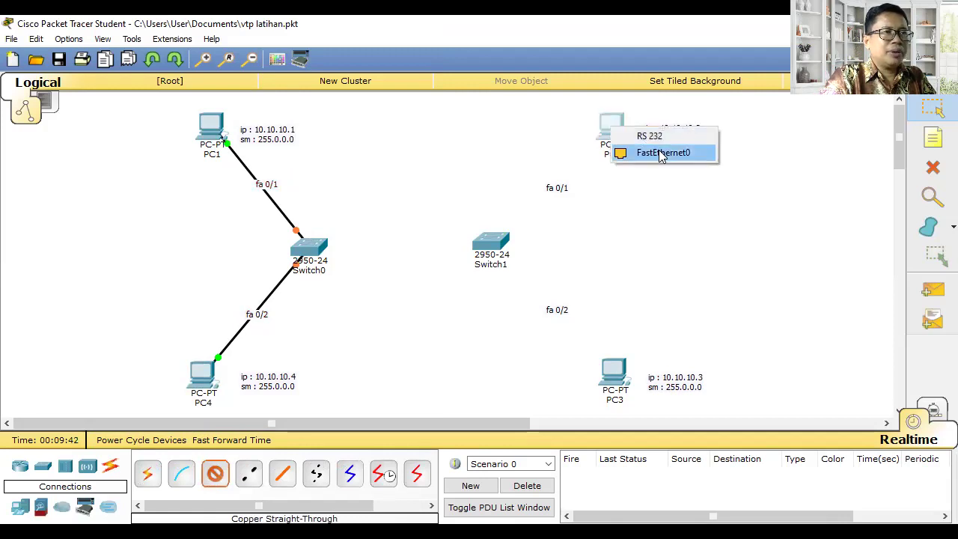
click(662, 153)
click(491, 243)
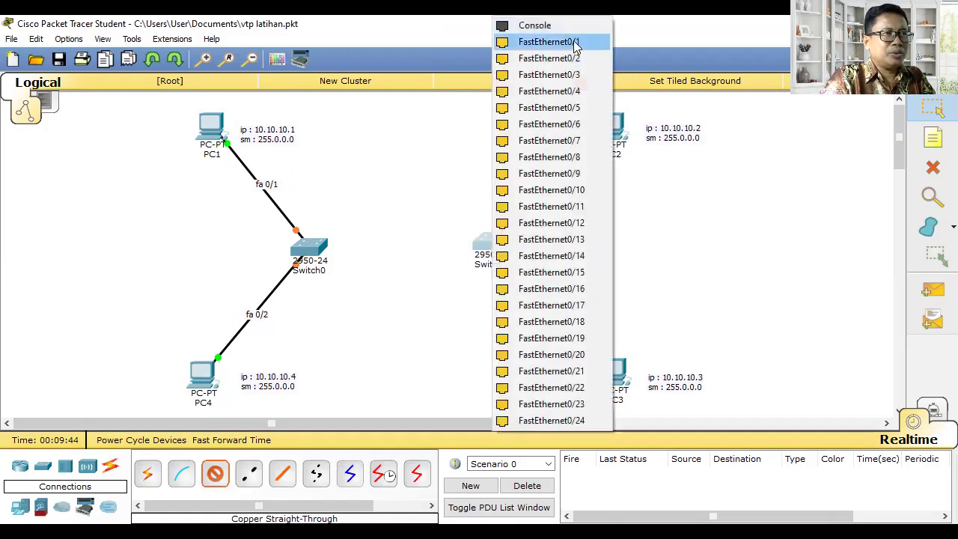
click(575, 47)
Connect Switch1's FastEthernet0/2 port to PC3's FastEthernet0 port with a Copper Straight-Through cable.
click(215, 473)
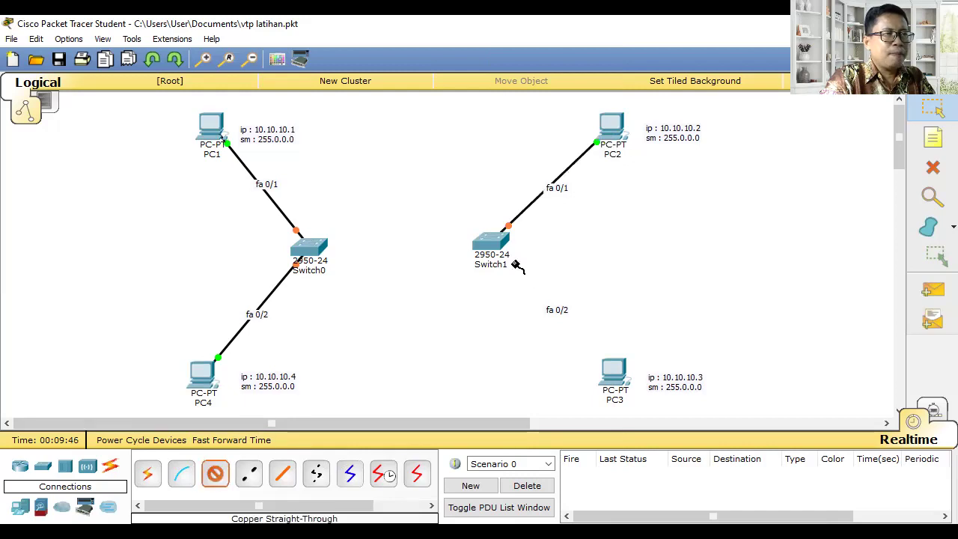
click(495, 249)
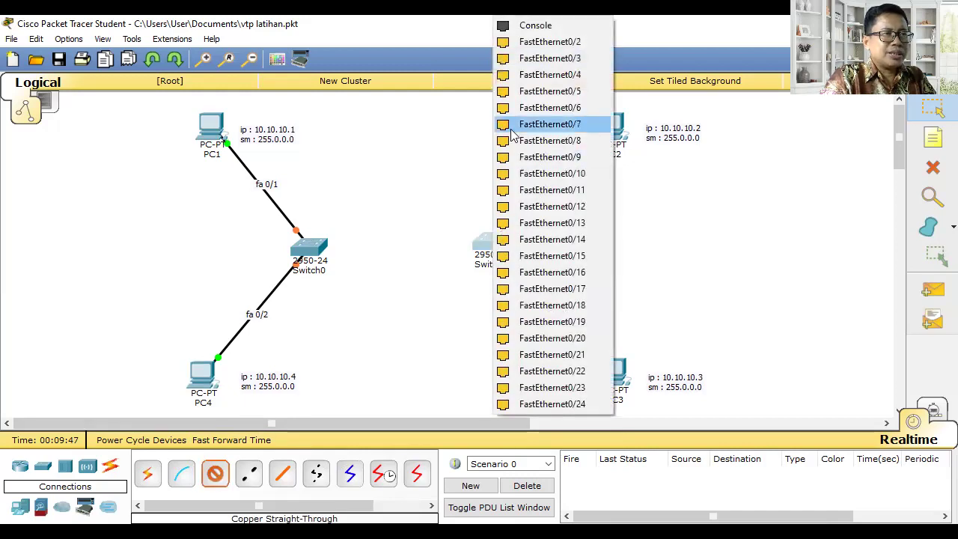
click(560, 42)
click(614, 378)
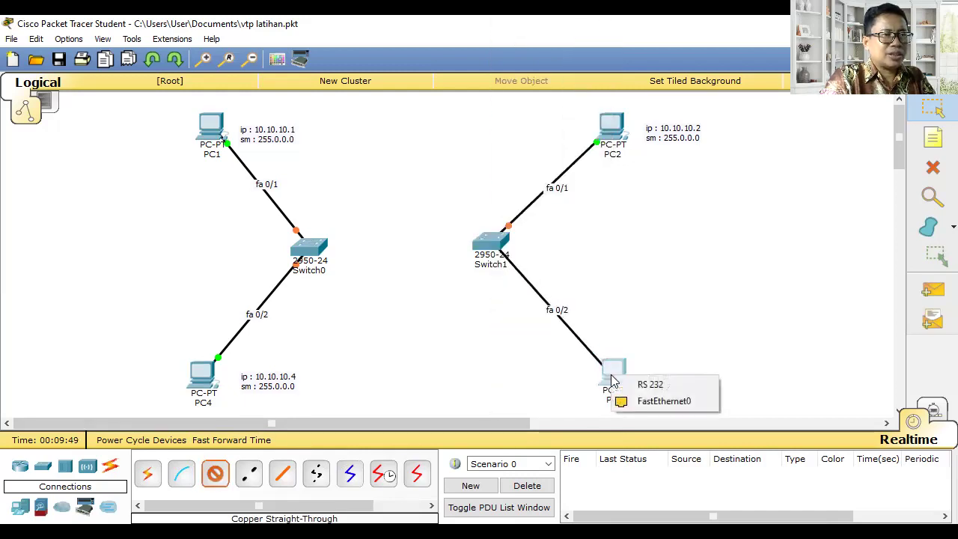
click(662, 402)
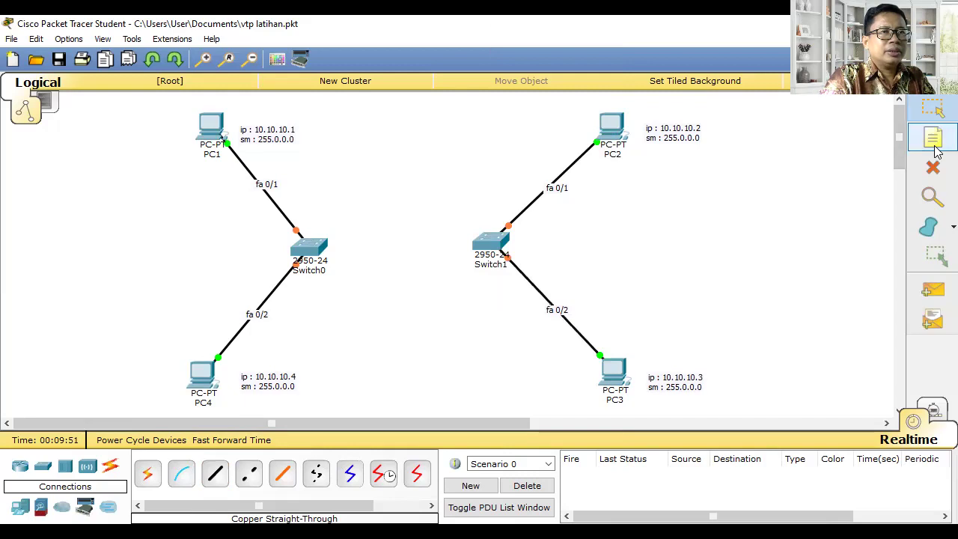
Add a fa 0/3 port note beside Switch1 and another beside Switch0, positioned between the two switches.
click(402, 220)
key(ctrl+v)
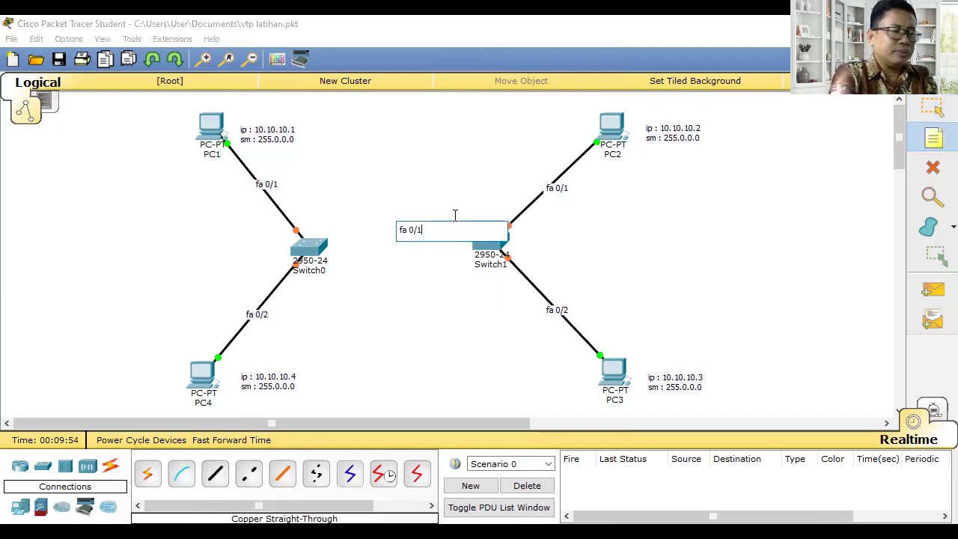
key(ctrl+a)
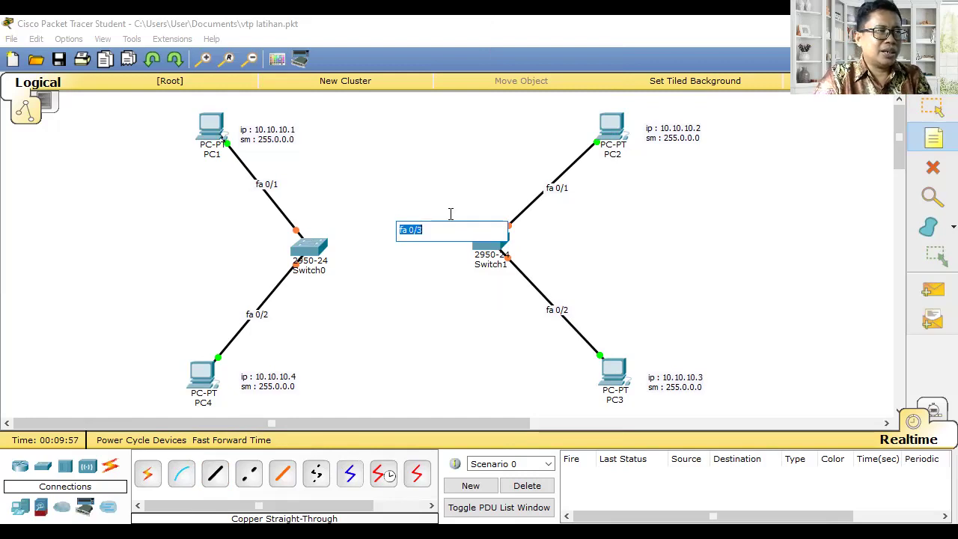
key(ctrl+x)
click(346, 222)
key(ctrl+v)
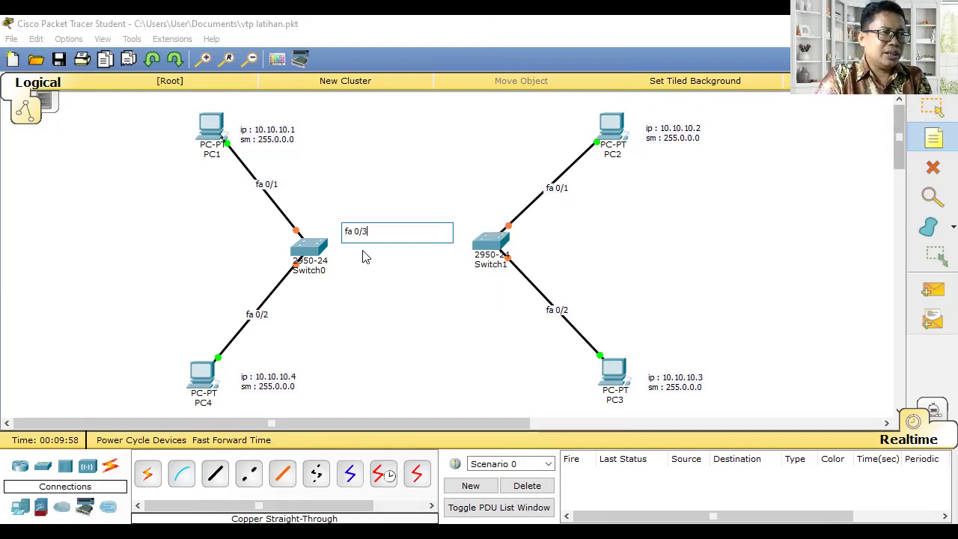
key(Escape)
drag(434, 223, 448, 220)
drag(350, 229, 342, 214)
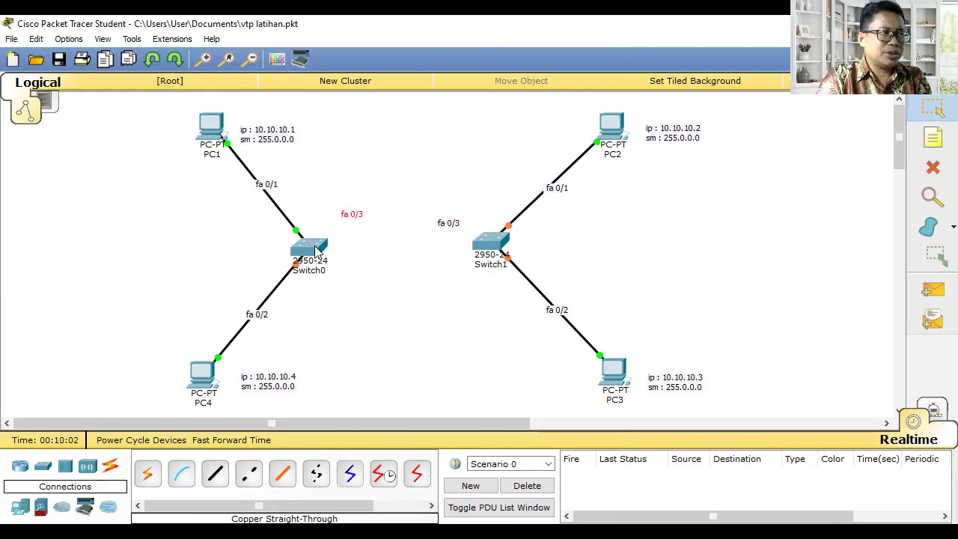
Align Switch0 with Switch1 and join their FastEthernet0/3 ports with a Copper Cross-Over cable.
drag(318, 251, 318, 245)
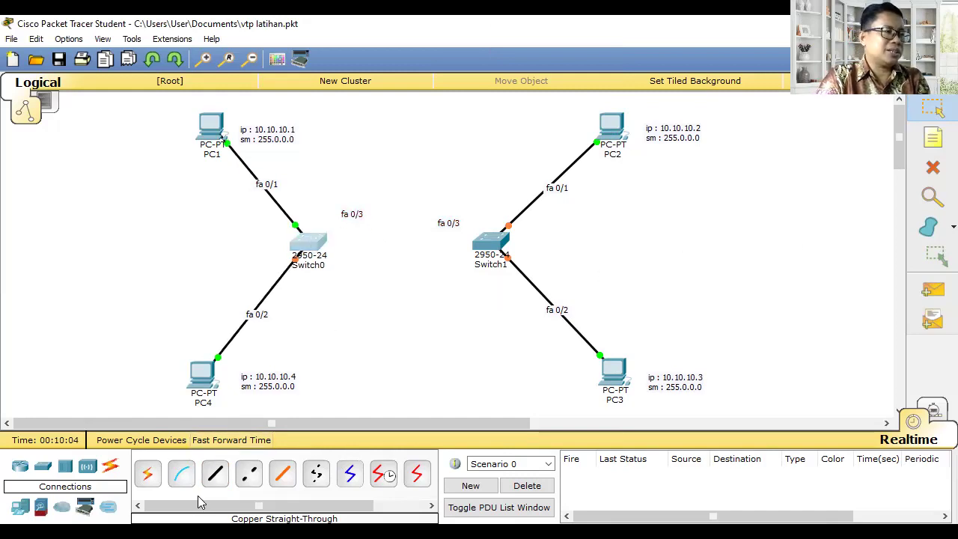
click(249, 473)
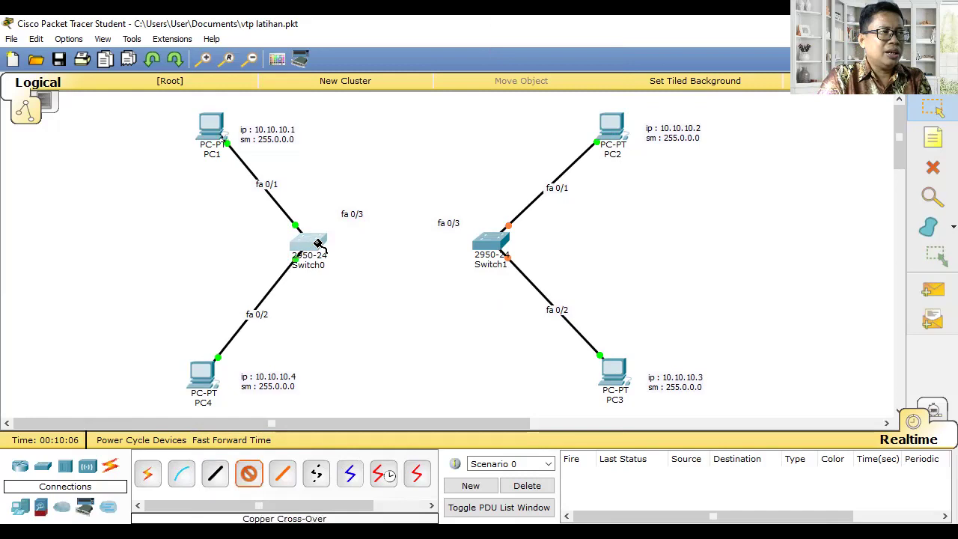
click(315, 244)
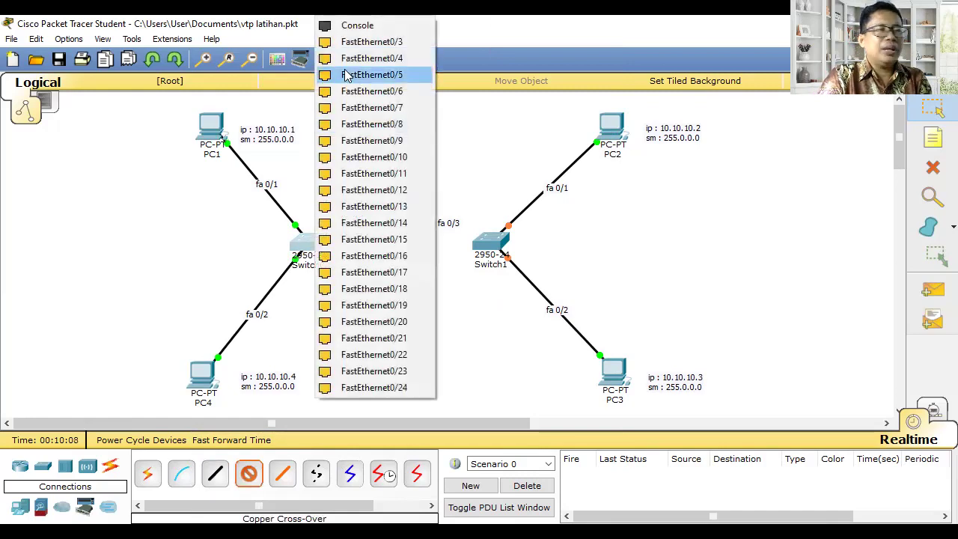
click(377, 43)
click(490, 241)
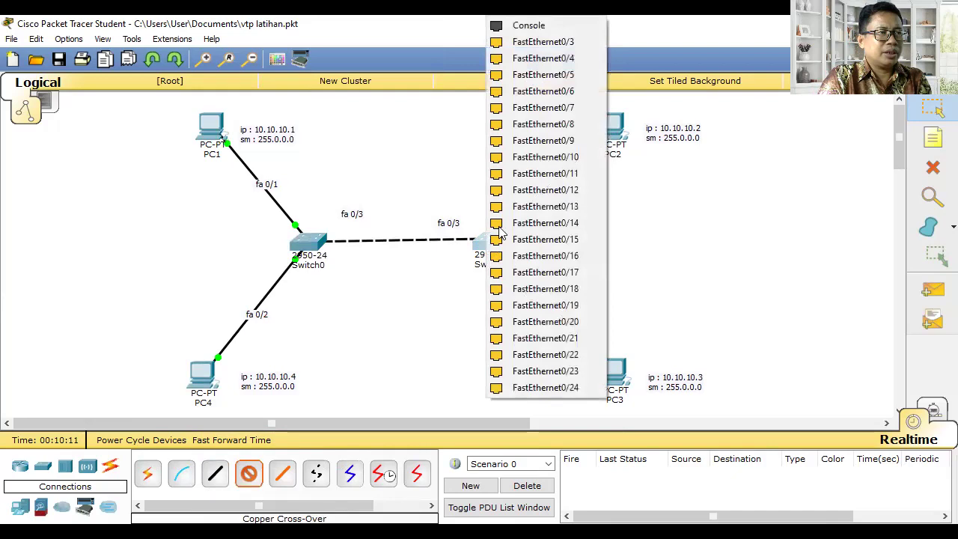
click(562, 43)
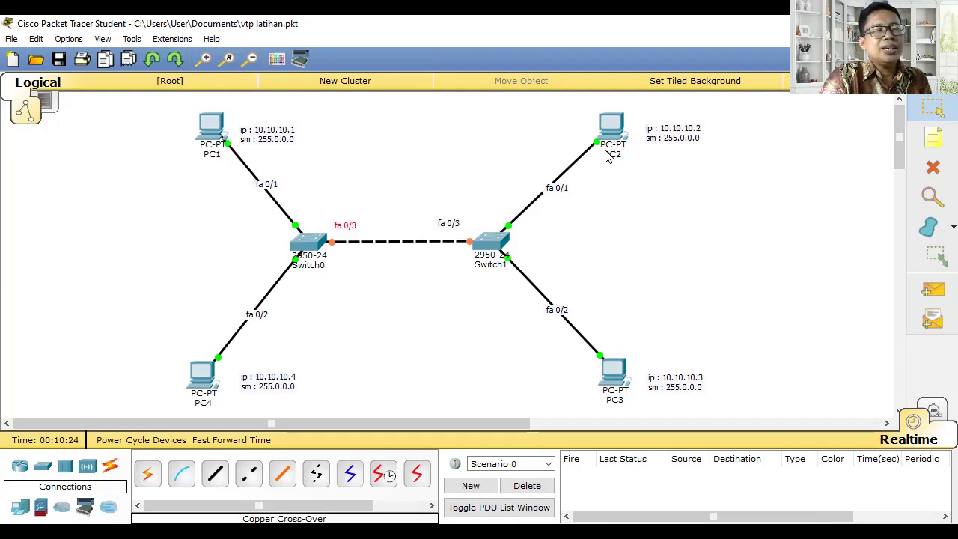
Tidy the layout by shifting PC1 with its address note, PC2's address note and PC3 slightly.
mouse_move(609, 155)
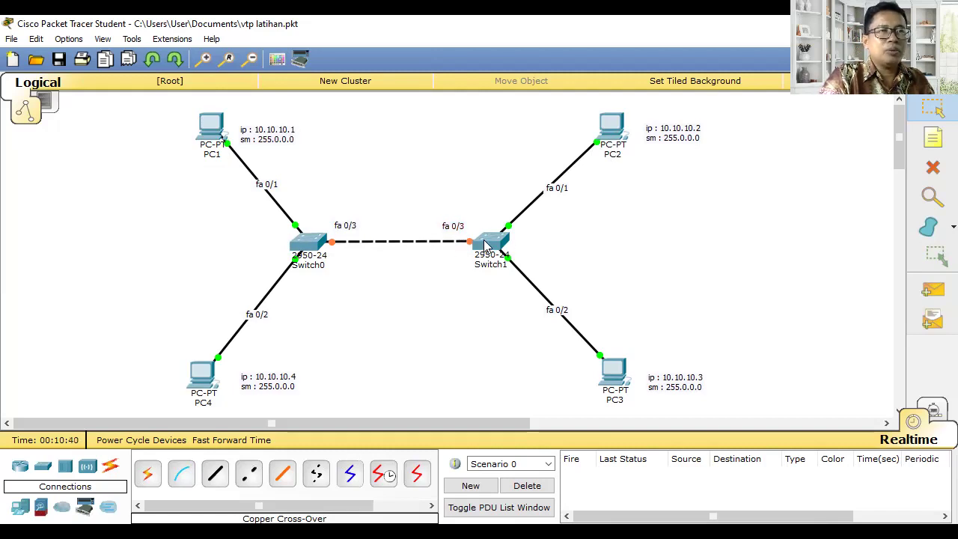
mouse_move(485, 243)
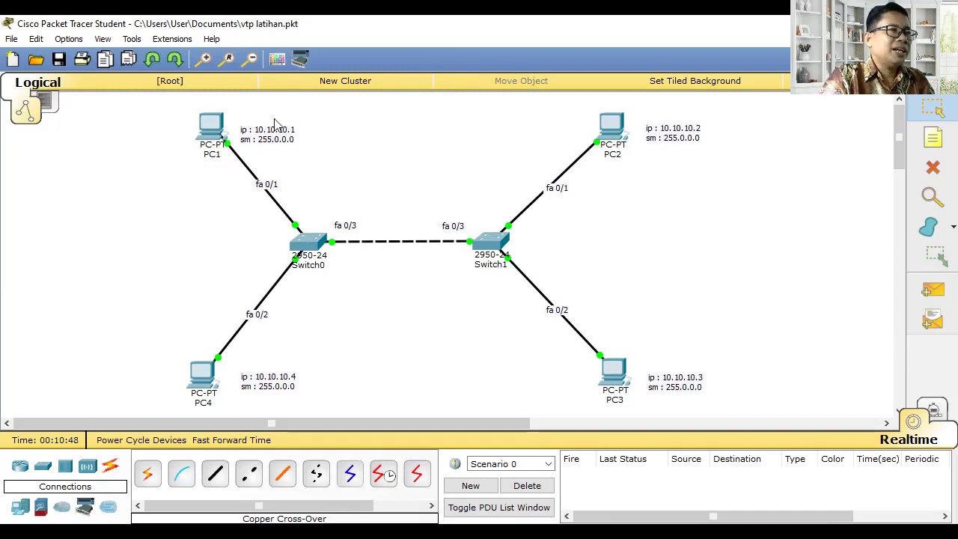
drag(210, 128, 207, 119)
drag(280, 137, 273, 122)
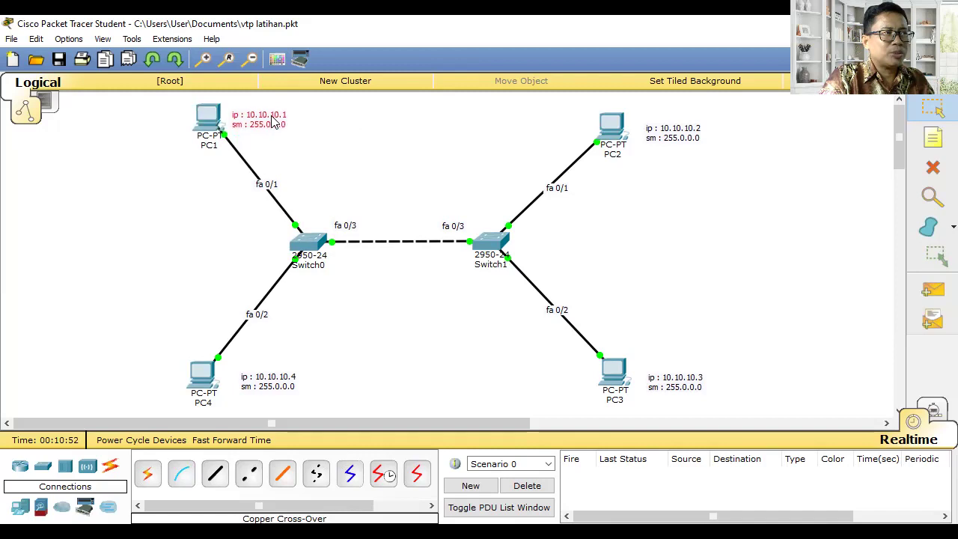
drag(684, 137, 676, 132)
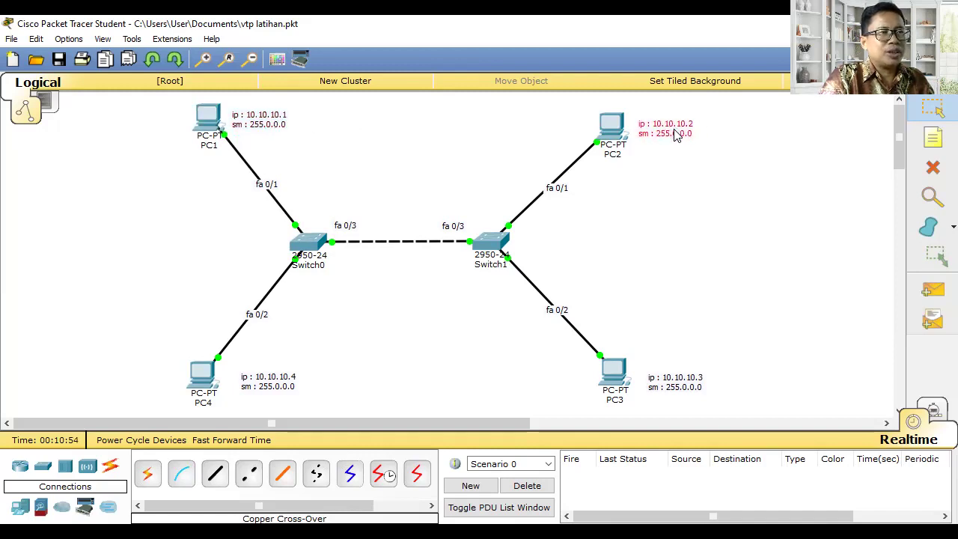
drag(615, 372, 619, 376)
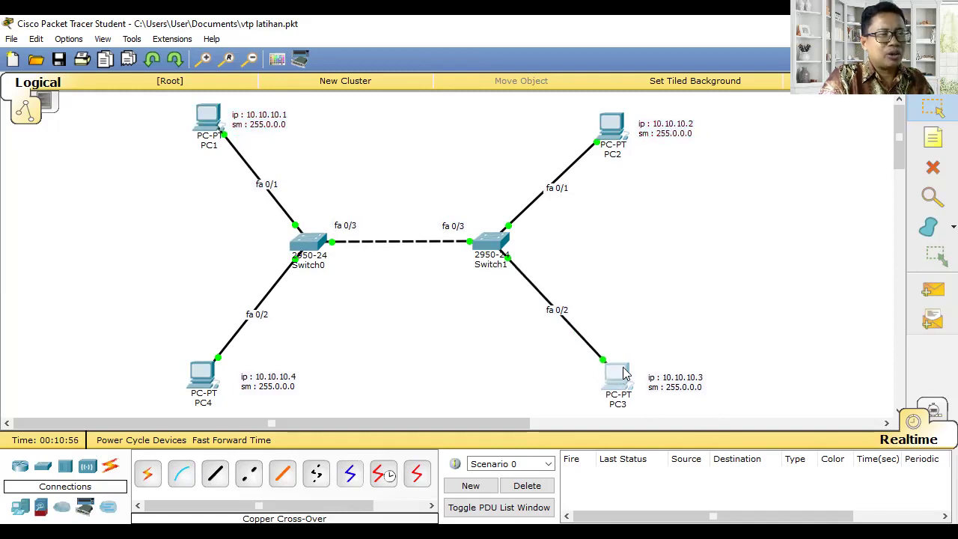
click(700, 289)
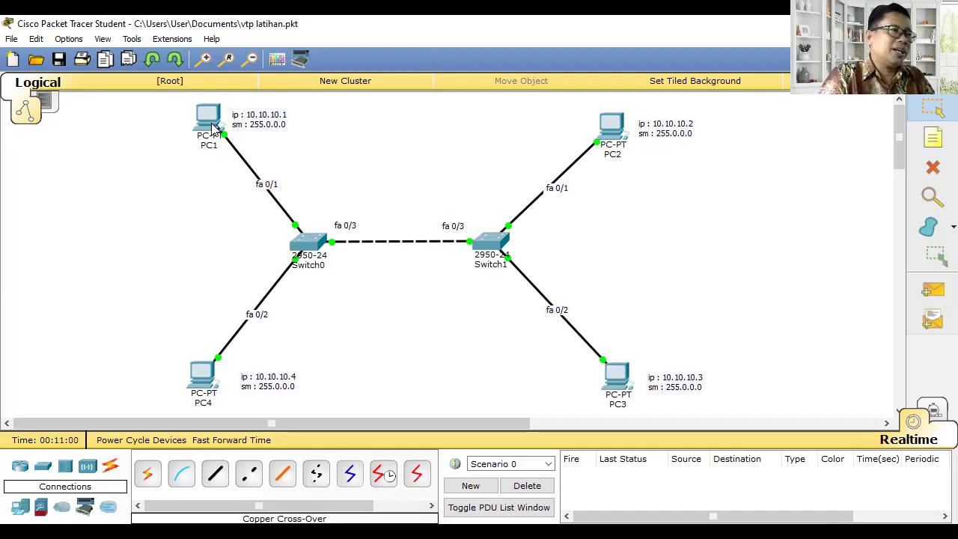
Open PC1's Command Prompt and check its IP configuration with ipconfig.
mouse_move(214, 128)
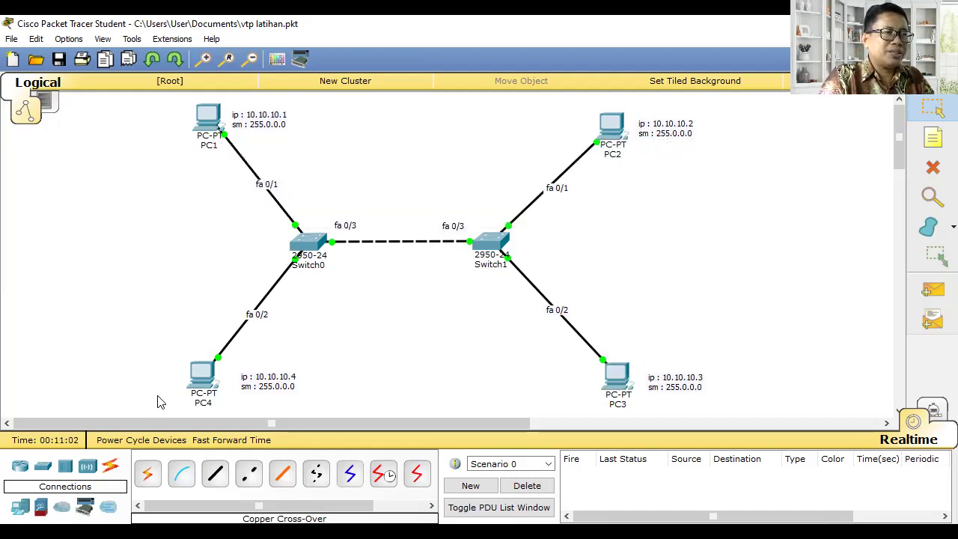
mouse_move(218, 367)
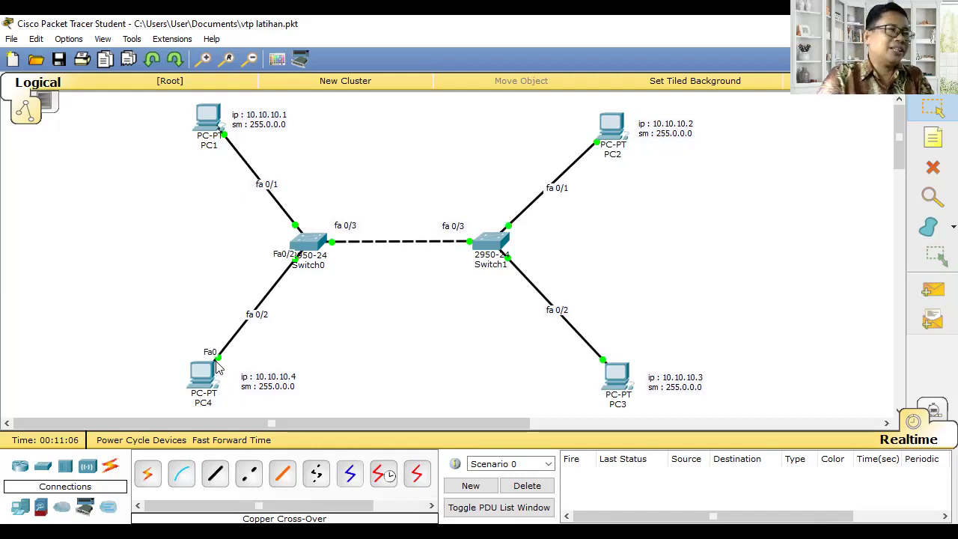
click(212, 123)
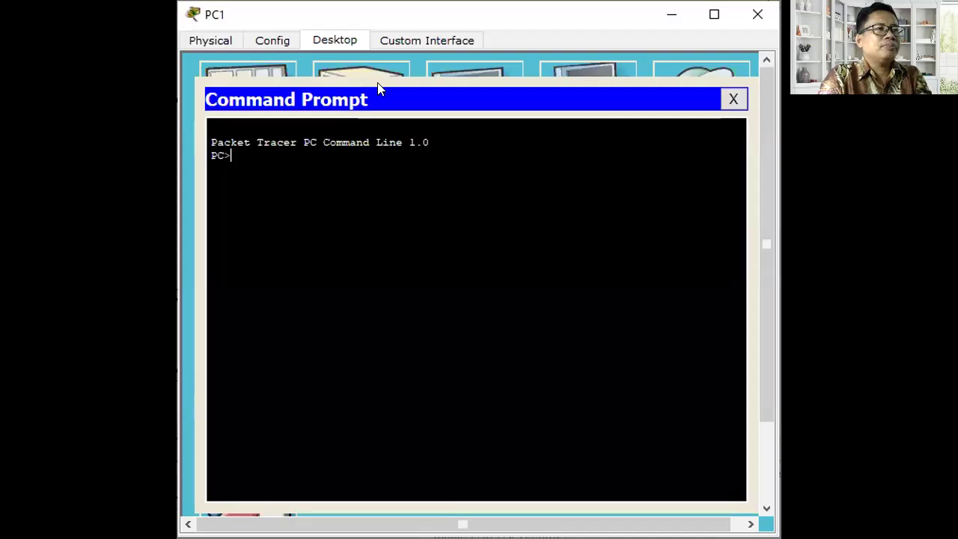
text(ipconfig)
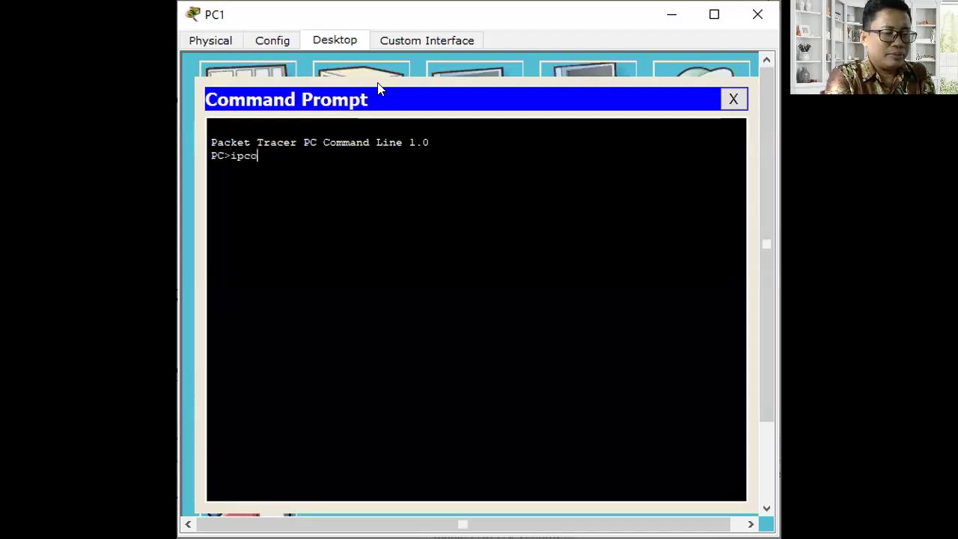
key(Return)
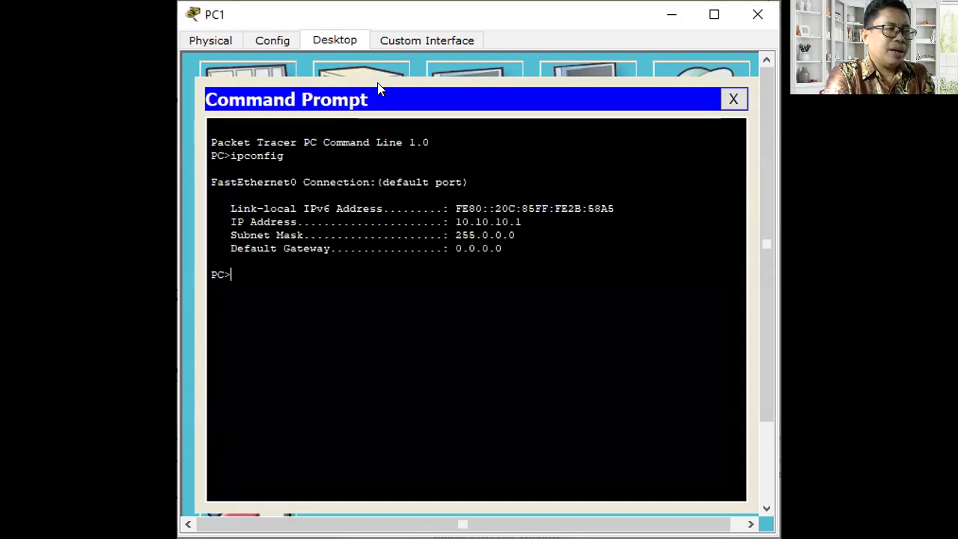
Ping PC1's own address, 10.10.10.1, from its Command Prompt.
text(pi)
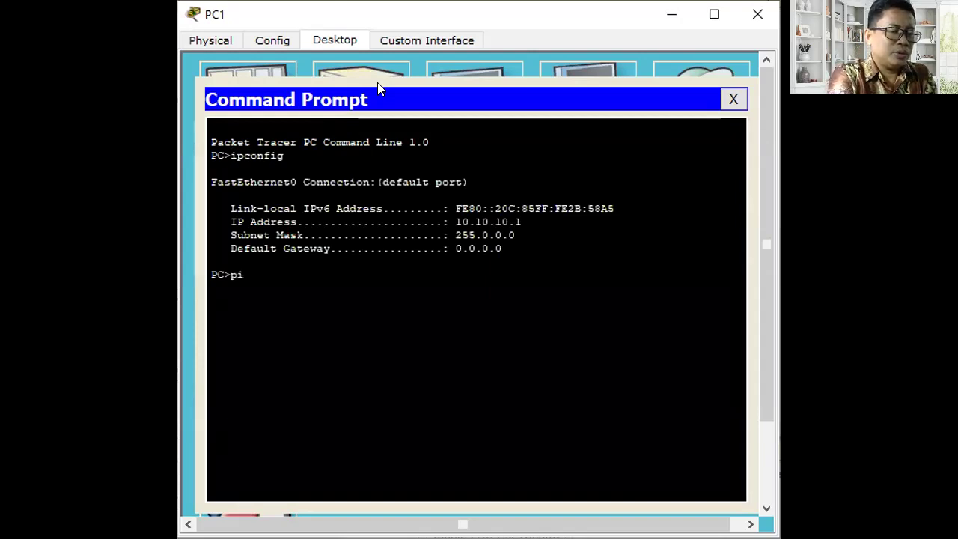
text(ng 10.10.)
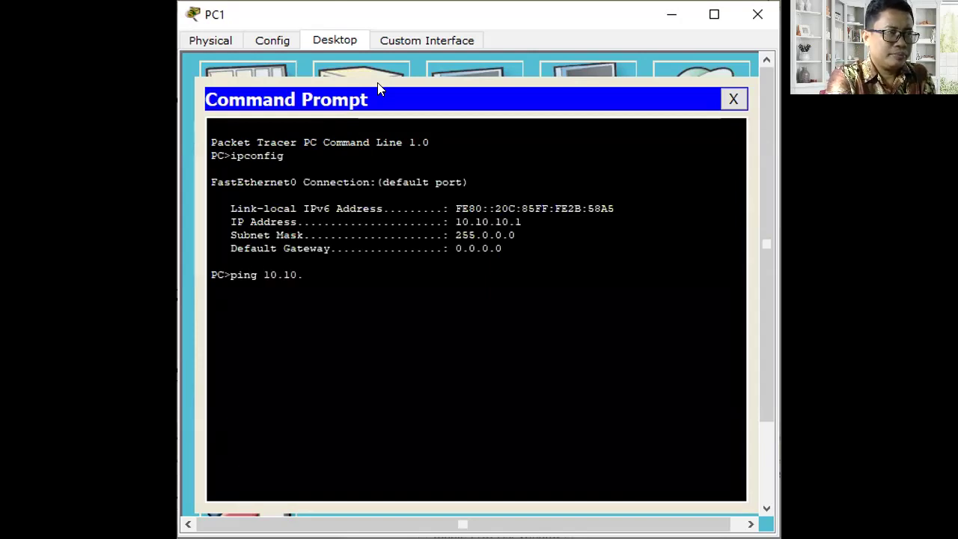
text(10.1)
key(Return)
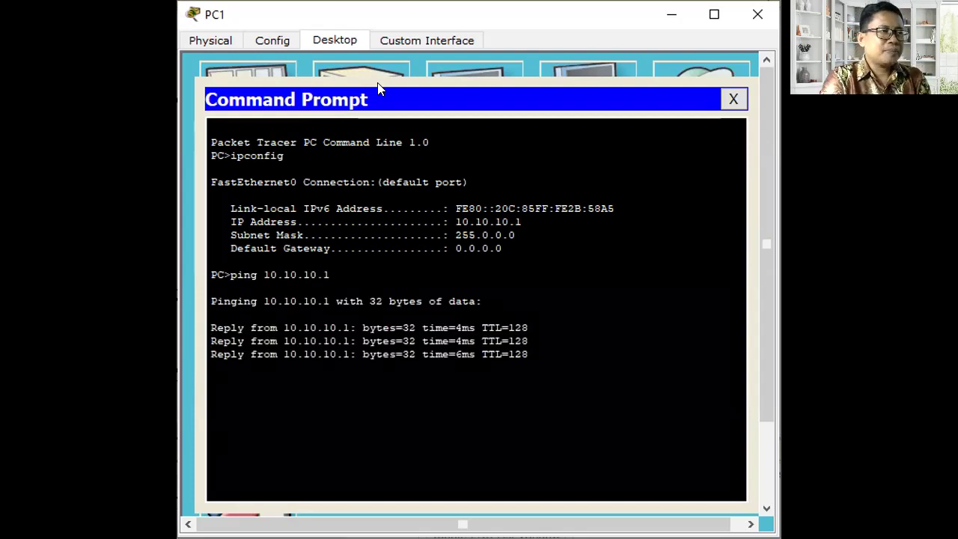
Ping PC2 at 10.10.10.2 from PC1 to test the link across the switches.
key(Up)
key(BackSpace)
text(2)
key(Return)
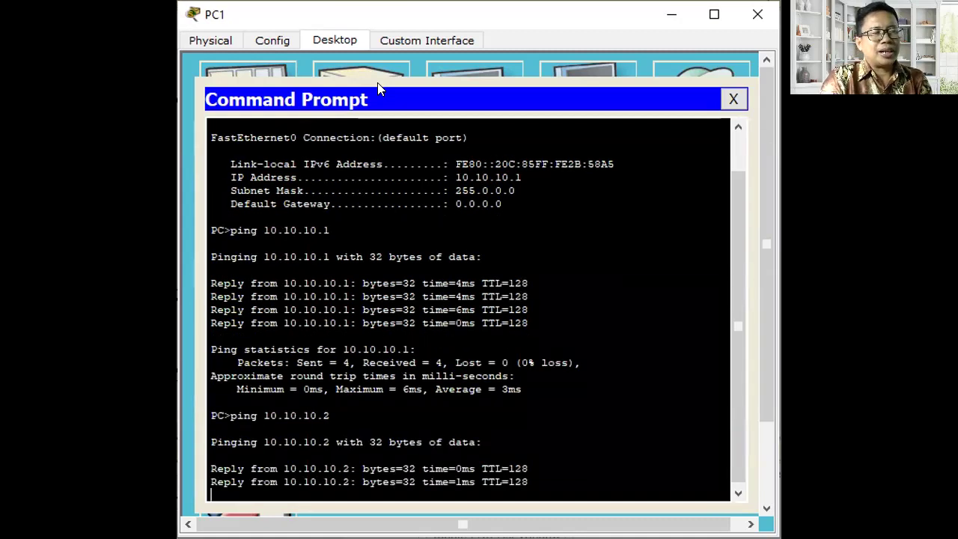
Ping PC3 at 10.10.10.3 from PC1 to test its connectivity.
key(Up)
key(BackSpace)
text(3)
key(Return)
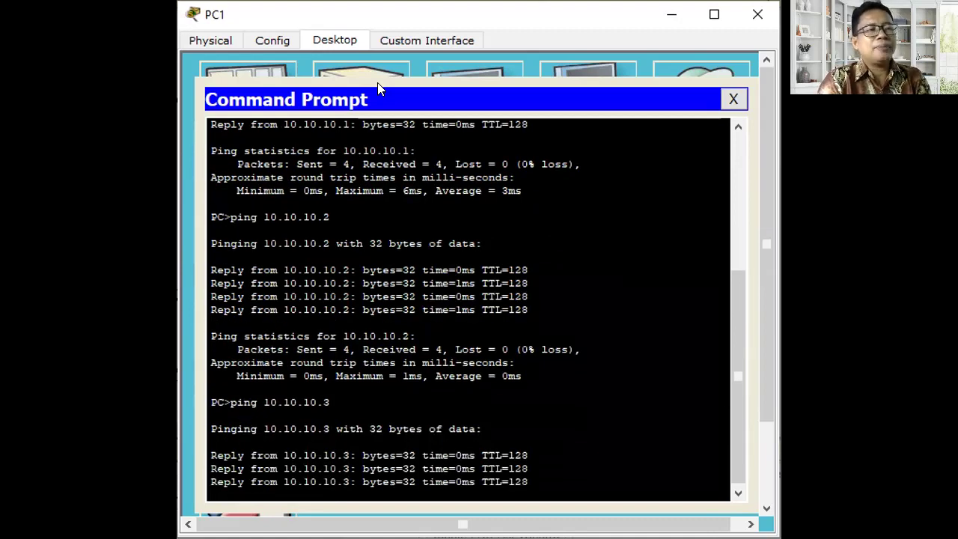
Ping PC4 at 10.10.10.4 from PC1 to test its connectivity, and close the Command Prompt.
key(Up)
key(BackSpace)
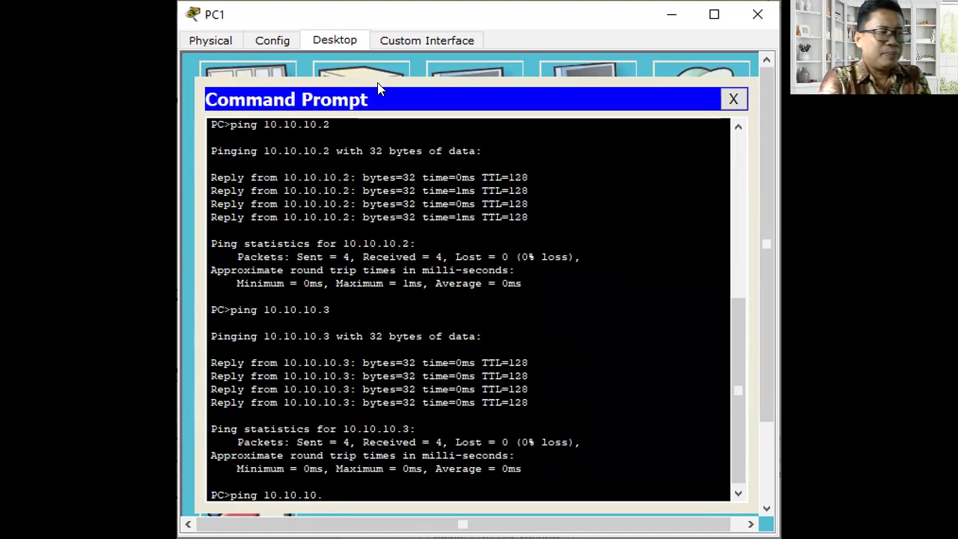
text(4)
key(Return)
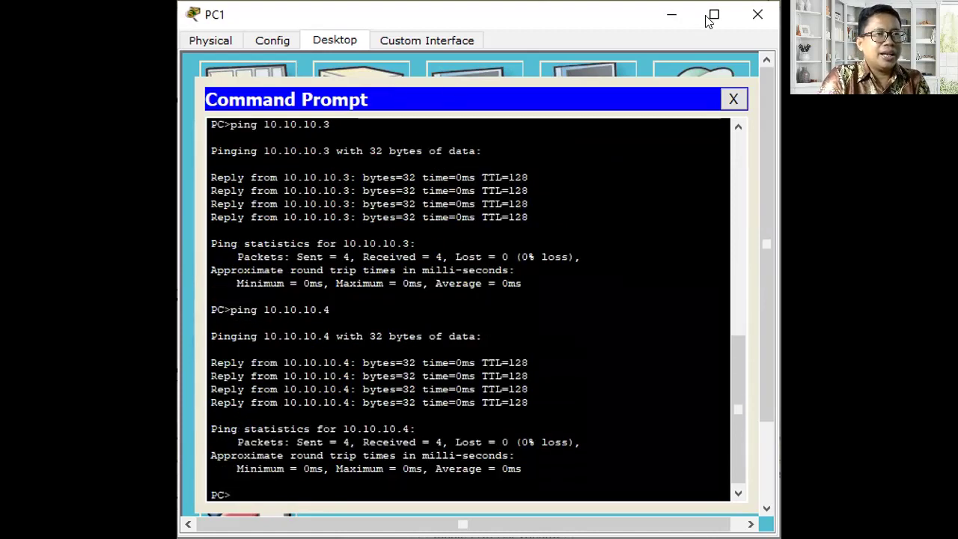
click(732, 98)
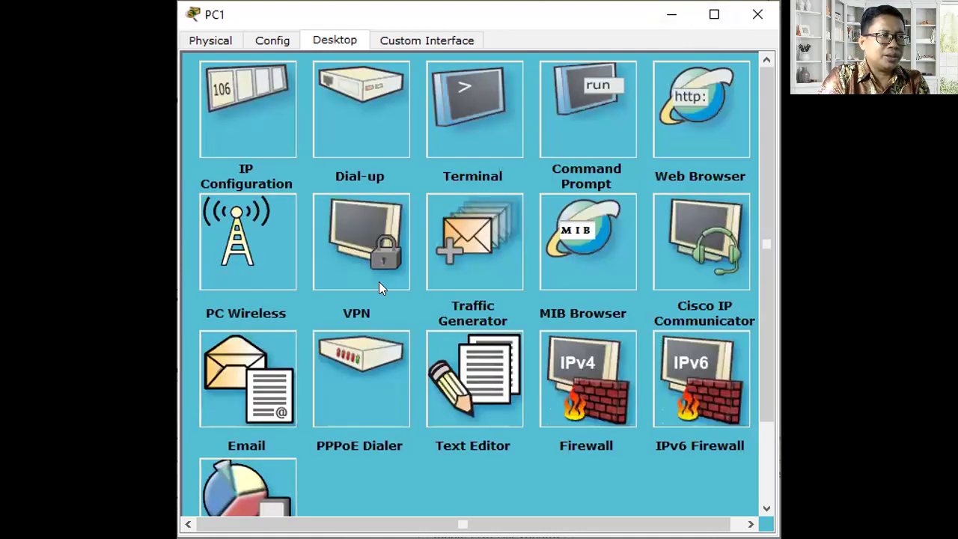
Return to the network workspace and check how the trunking topology slide divides the PCs into VLAN 10 and VLAN 20 areas.
key(alt+Tab)
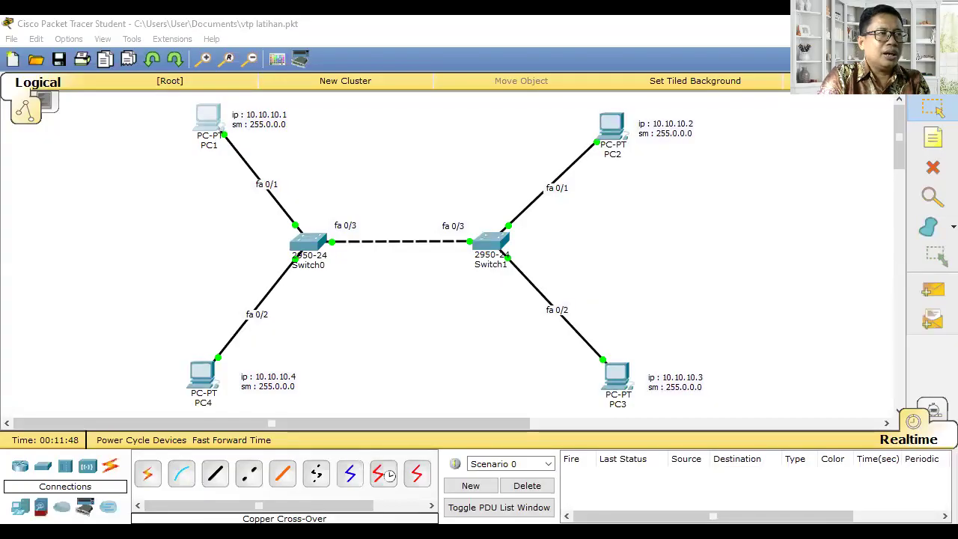
click(802, 150)
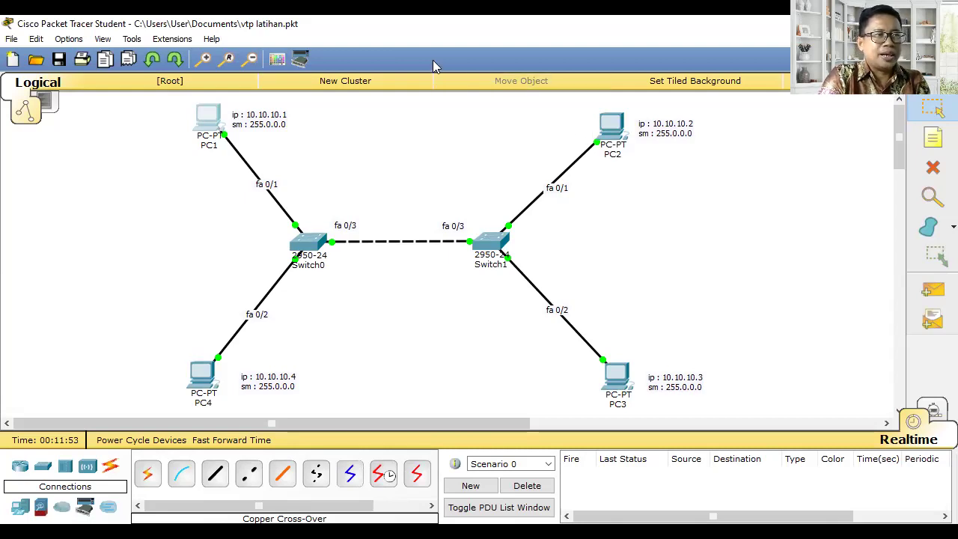
key(alt+Tab)
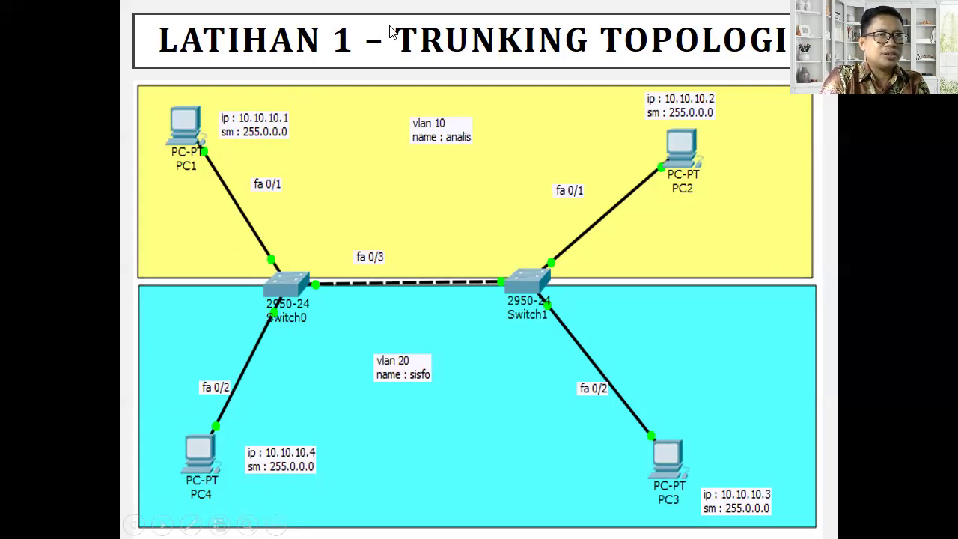
key(alt+Tab)
Draw a rectangle filled with light cyan behind PC1 and PC2, covering the topology above the two switches.
click(953, 226)
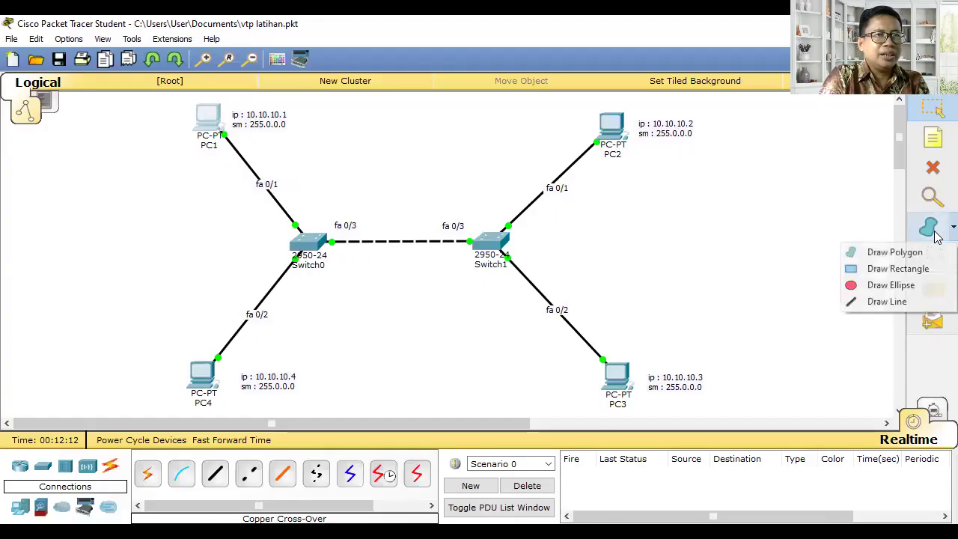
click(907, 268)
click(560, 117)
click(457, 204)
click(568, 386)
drag(177, 94, 700, 232)
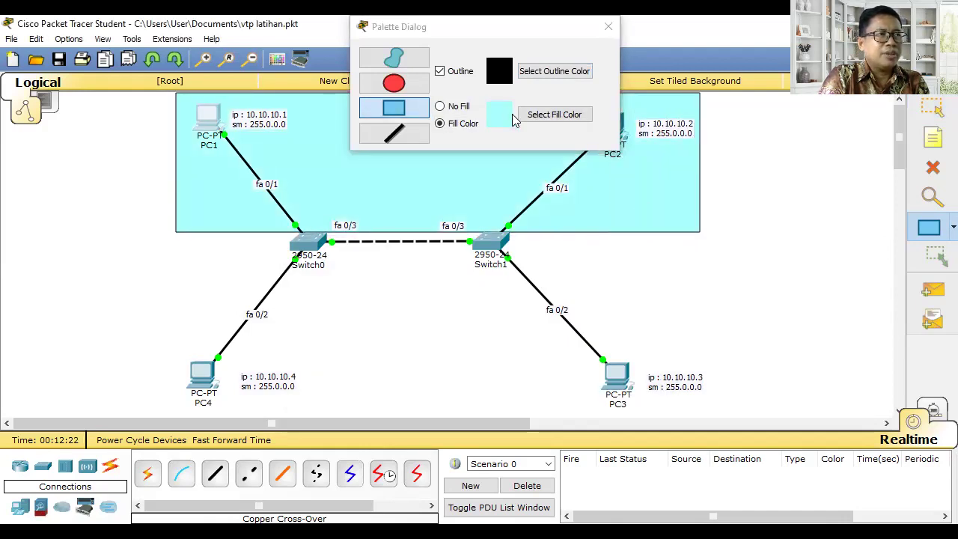
Draw a rectangle filled with light yellow behind PC4 and PC3, and move PC3's address label fully inside it.
click(551, 116)
click(457, 240)
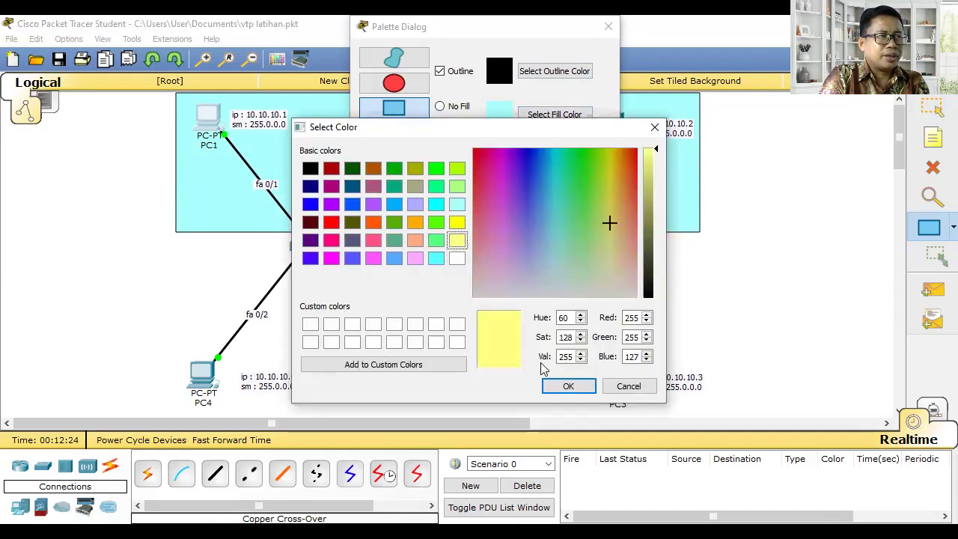
click(562, 386)
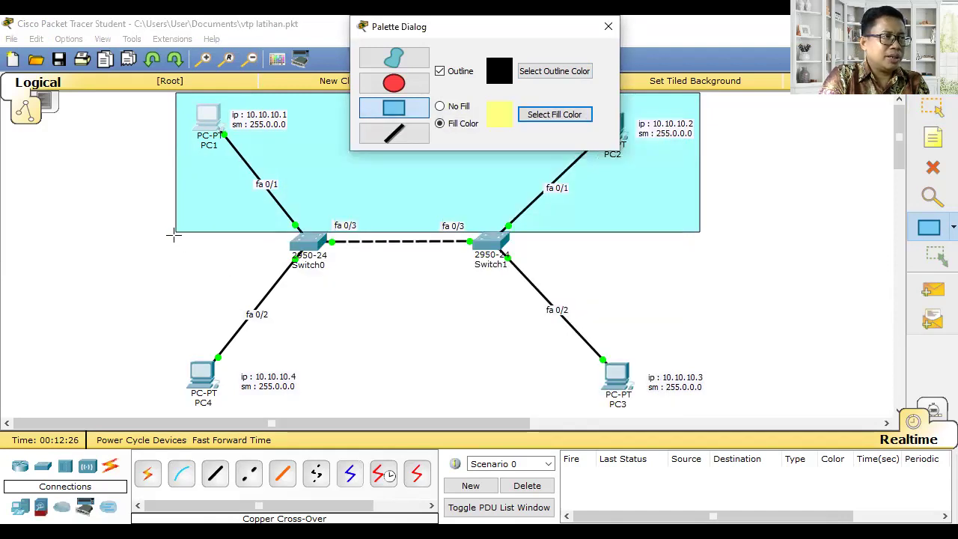
drag(176, 238, 701, 414)
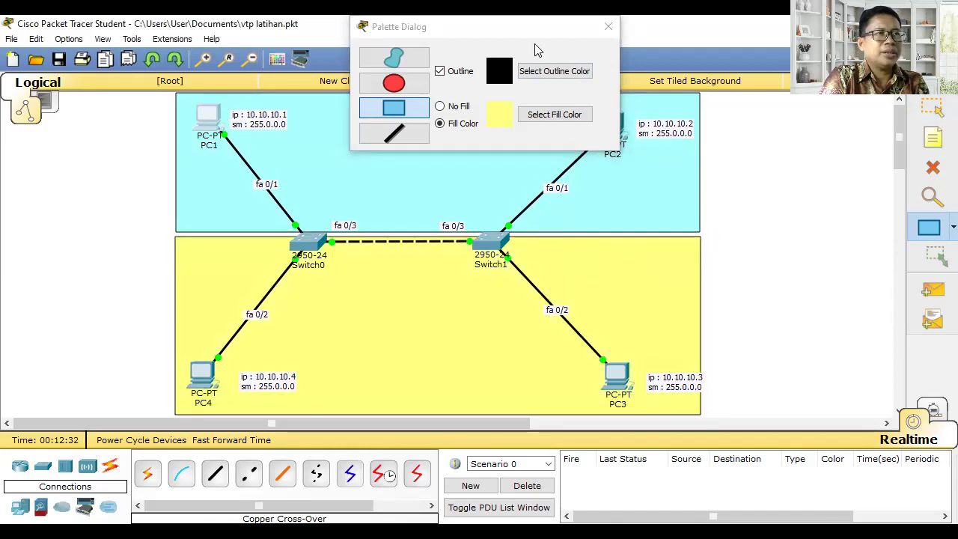
click(932, 107)
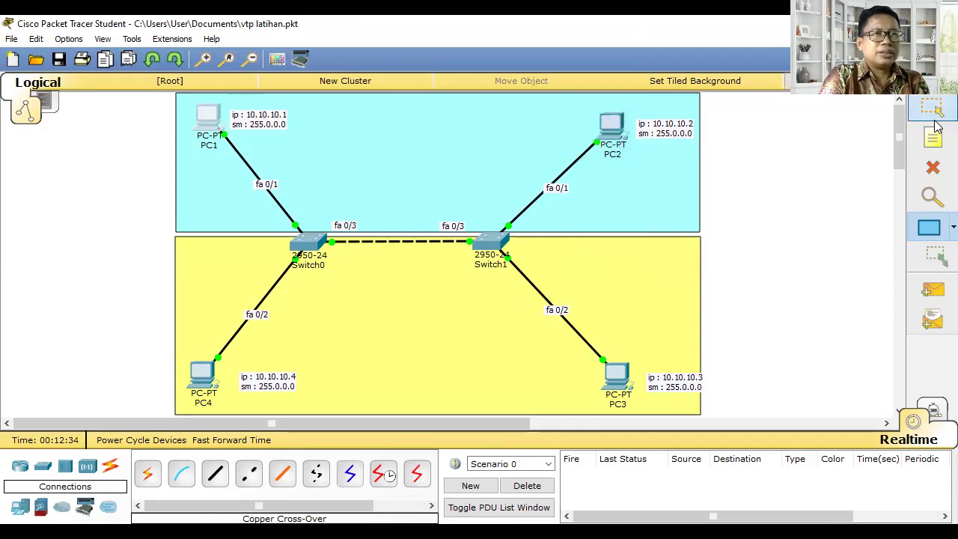
drag(658, 390, 653, 384)
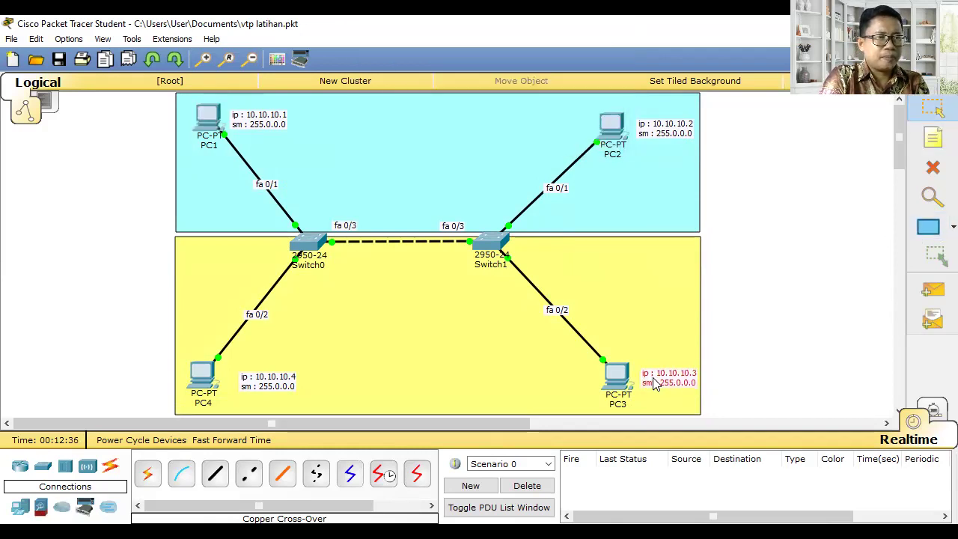
Add a two-line note reading "vlan 10" and "name : analis" in the upper part of the cyan area.
click(932, 137)
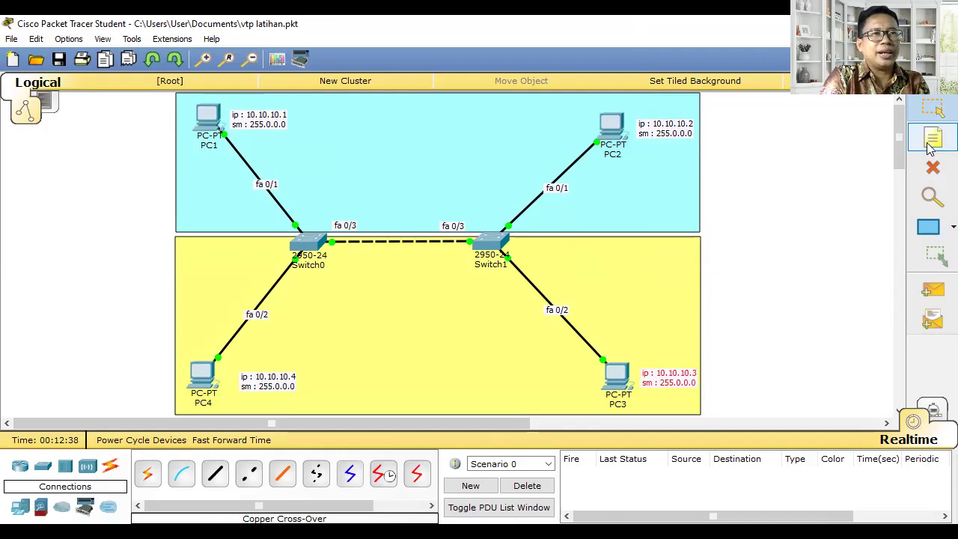
click(495, 113)
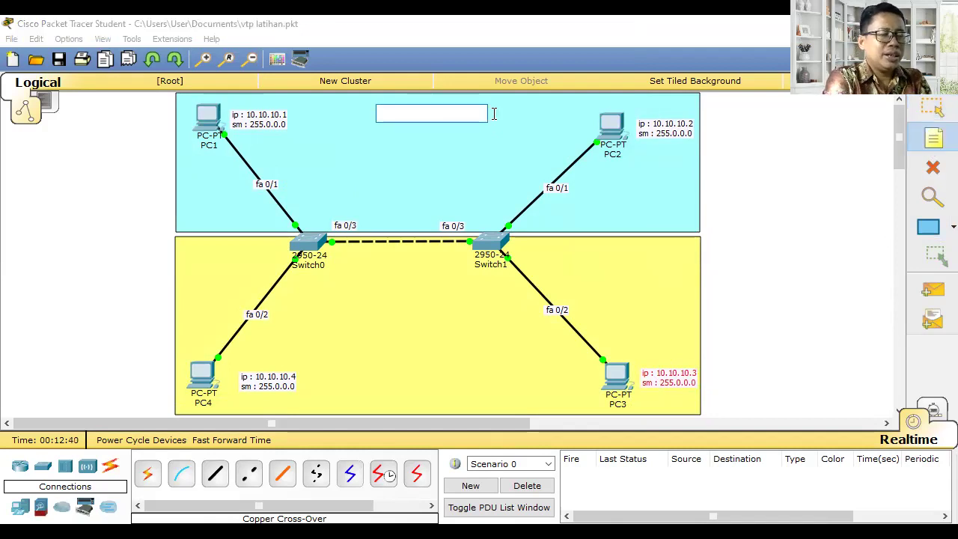
text(vlan 10)
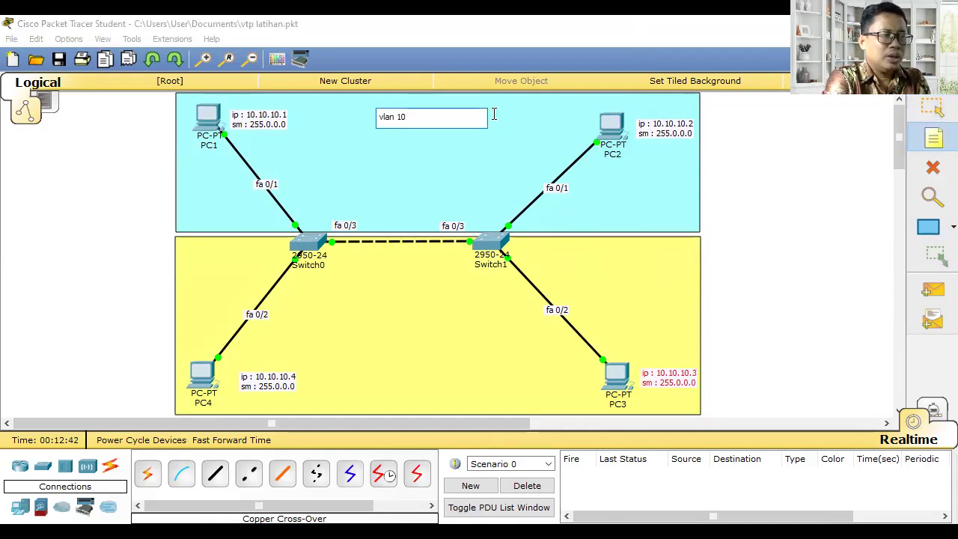
key(Return)
text(name : analis)
Copy the VLAN note into the lower part of the yellow area and change its text to "vlan 20" and "name : sisfo".
key(ctrl+a)
key(ctrl+c)
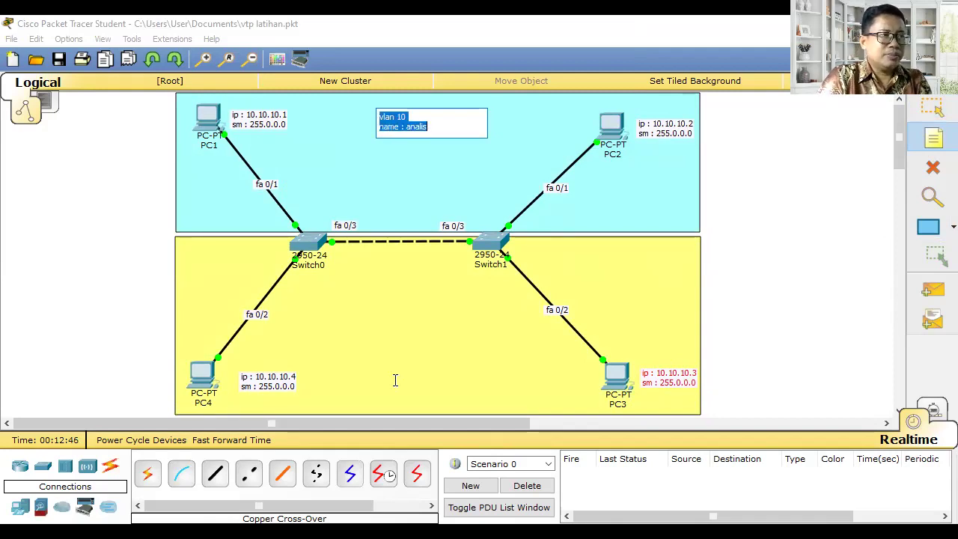
click(393, 367)
key(ctrl+v)
click(431, 373)
key(BackSpace)
key(BackSpace)
text(20)
key(shift+Left)
key(shift+Left)
key(shift+Left)
key(shift+Left)
key(shift+Left)
key(shift+Left)
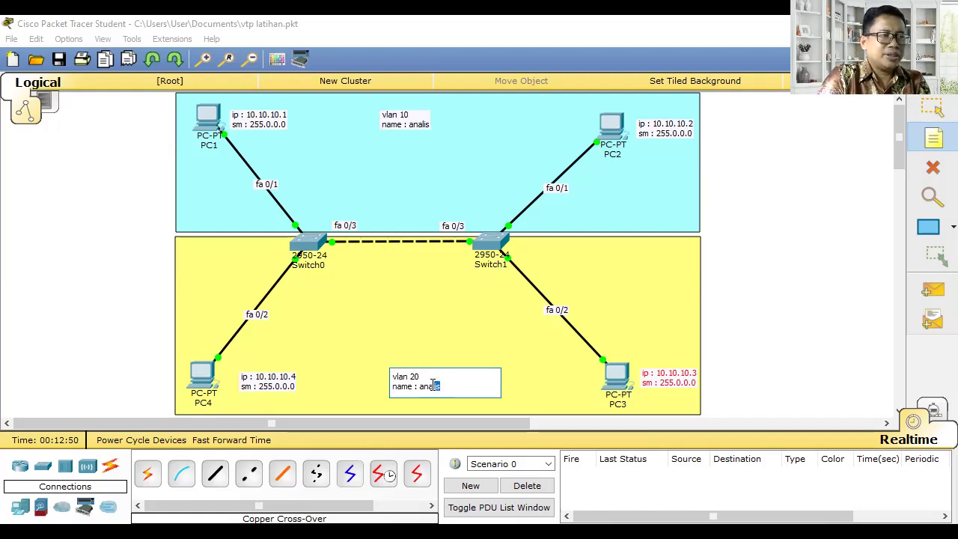
text(sisfo)
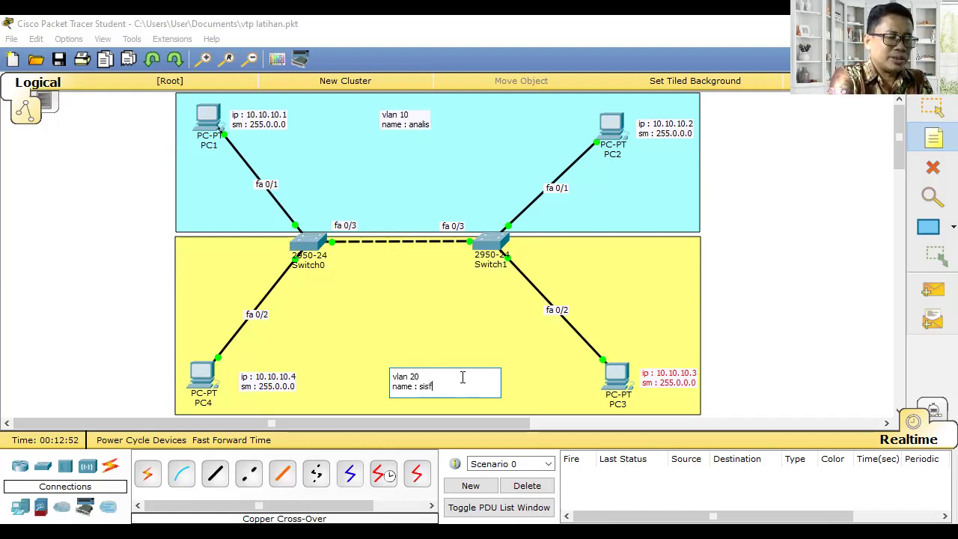
click(934, 110)
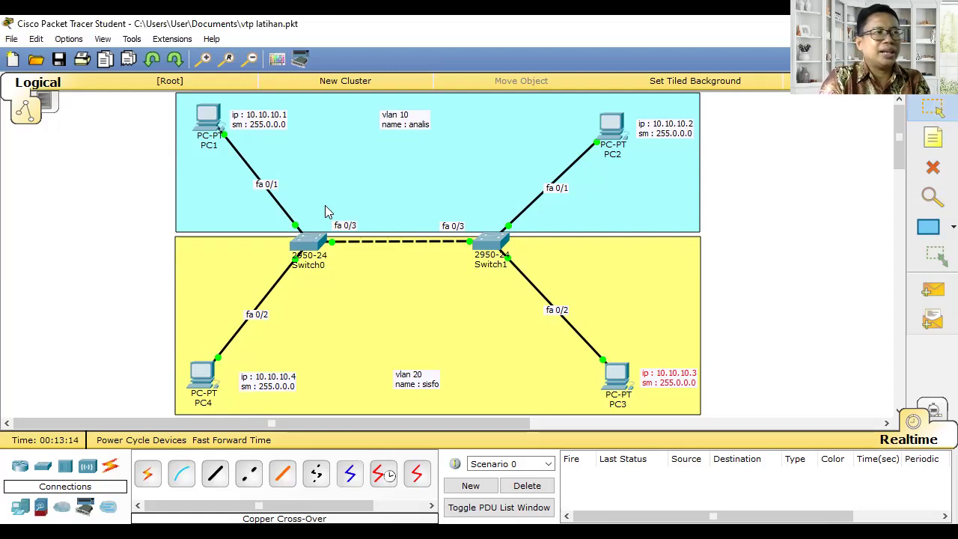
Open Switch0's command line and enter privileged mode followed by global configuration mode.
mouse_move(348, 251)
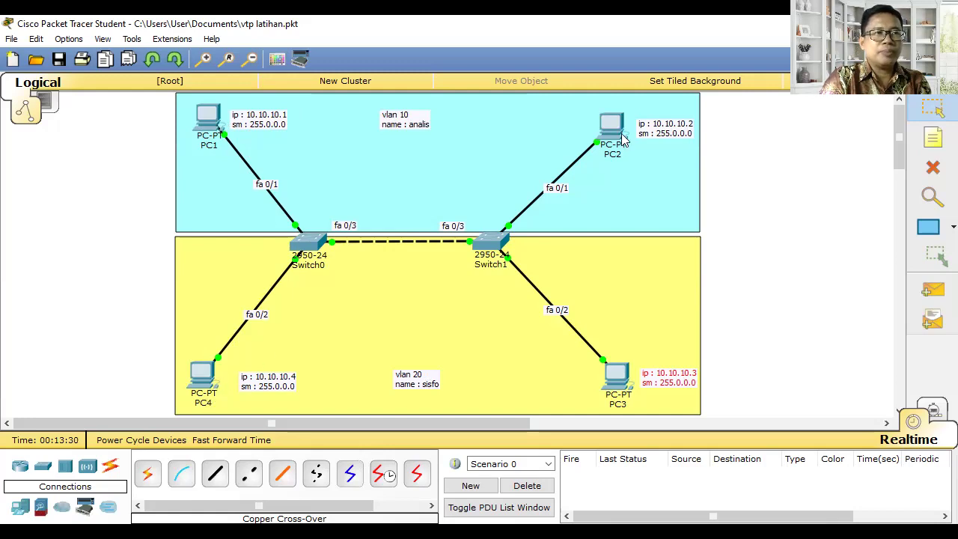
mouse_move(625, 127)
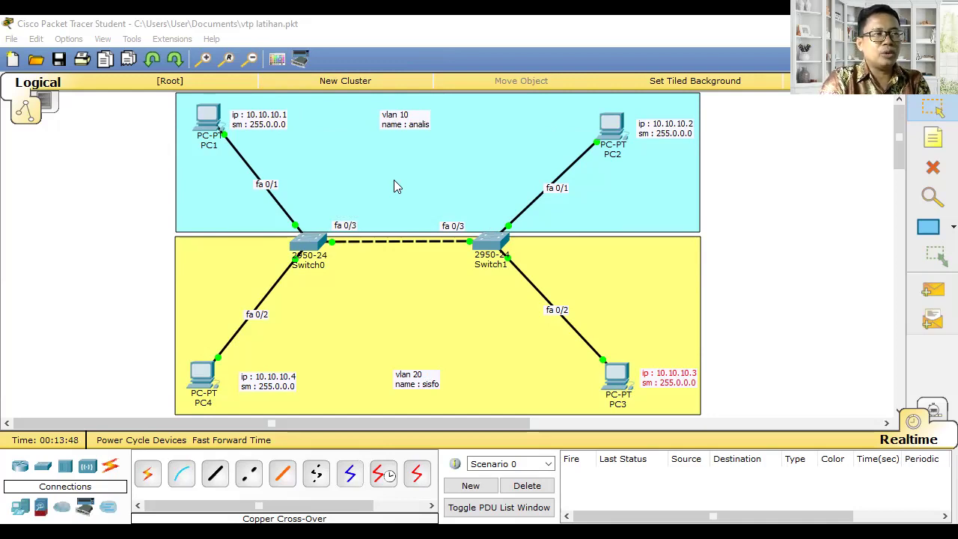
click(316, 244)
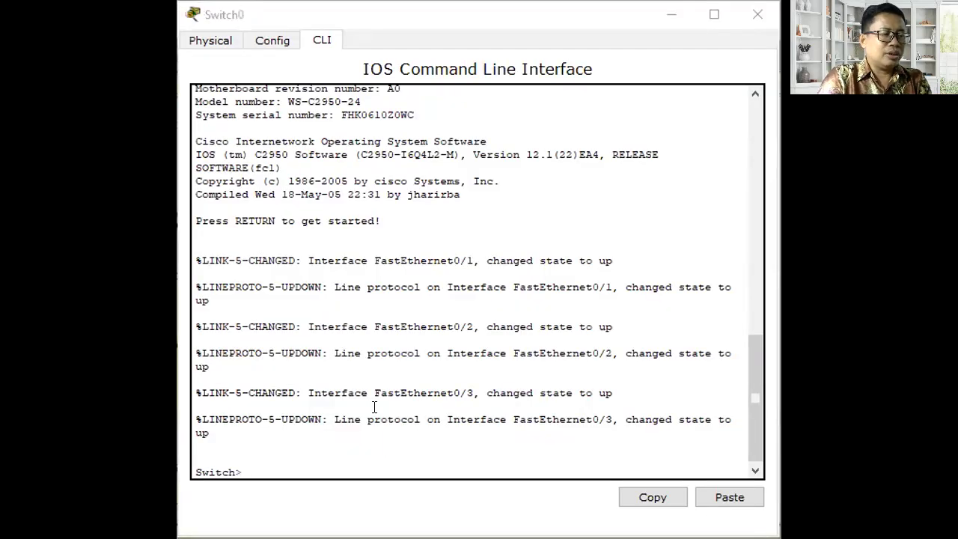
click(374, 406)
text(ena)
key(Tab)
key(Return)
text(conf)
key(Tab)
text(ter)
key(Tab)
key(Return)
Create VLAN 10 on Switch0, name it analis, and exit VLAN configuration.
text(vl)
key(Tab)
text(10)
key(Return)
text(nam)
key(Tab)
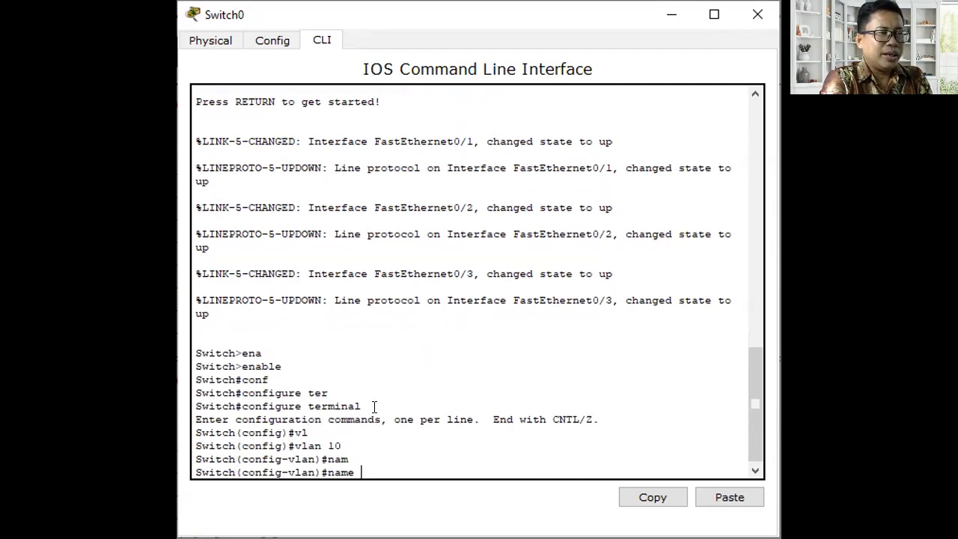
text(analis)
key(Return)
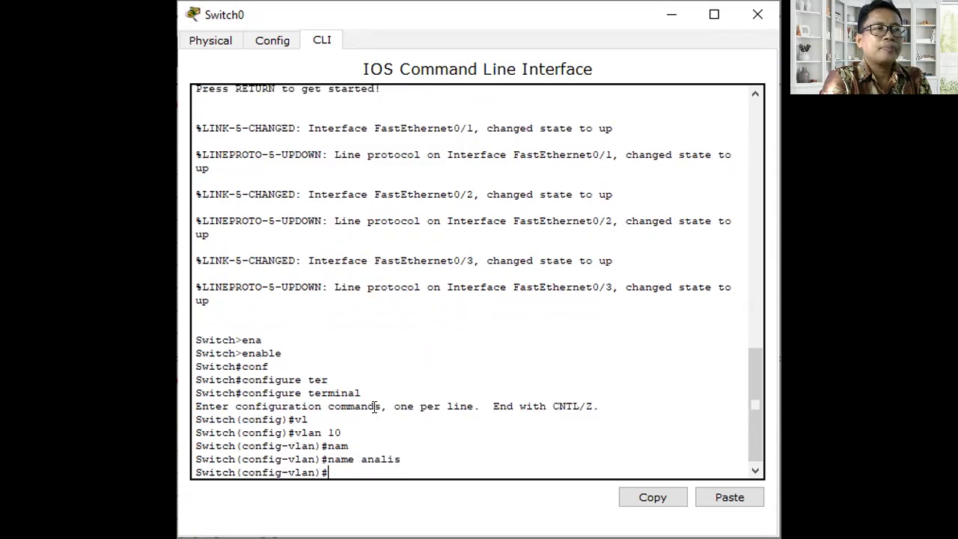
text(exit)
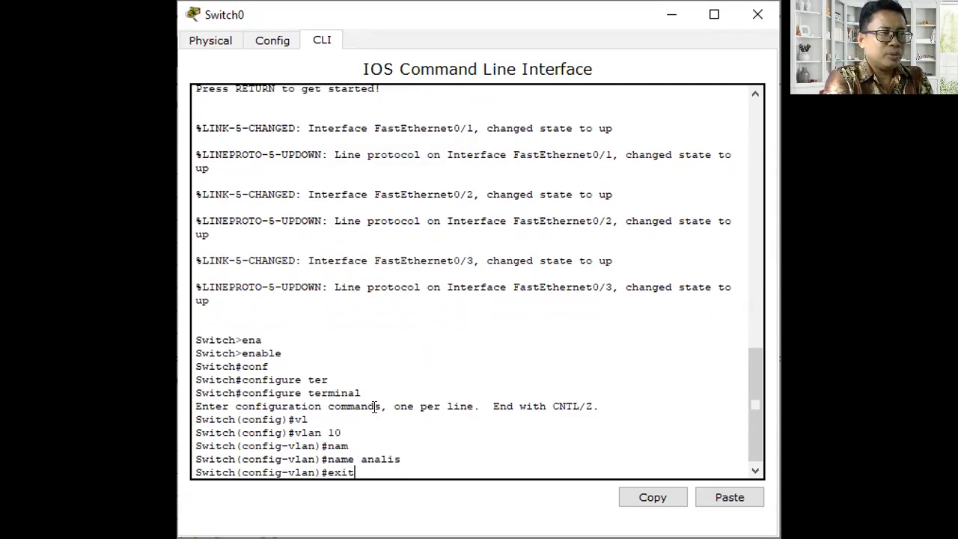
key(Return)
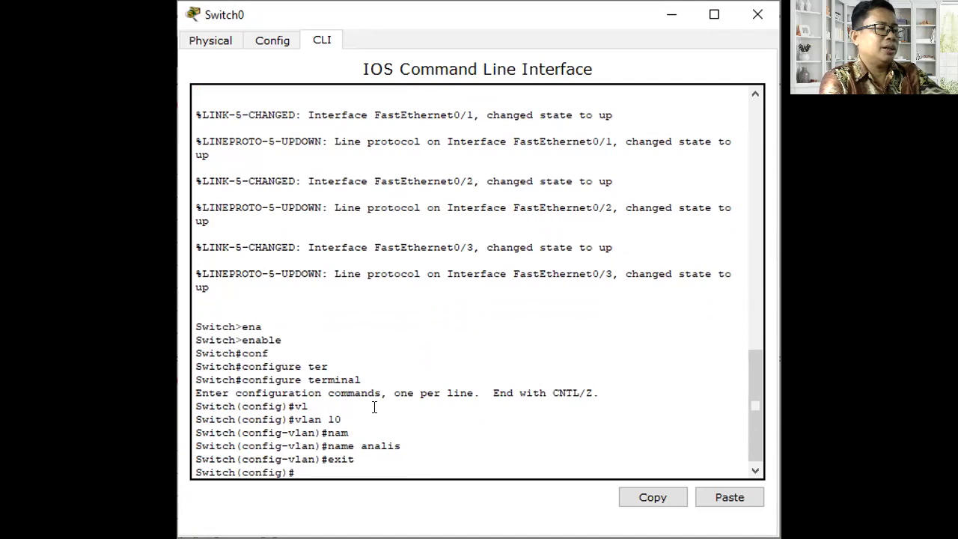
Create VLAN 20 on Switch0, name it sisfo, and exit VLAN configuration.
text(vl)
key(Tab)
text(20)
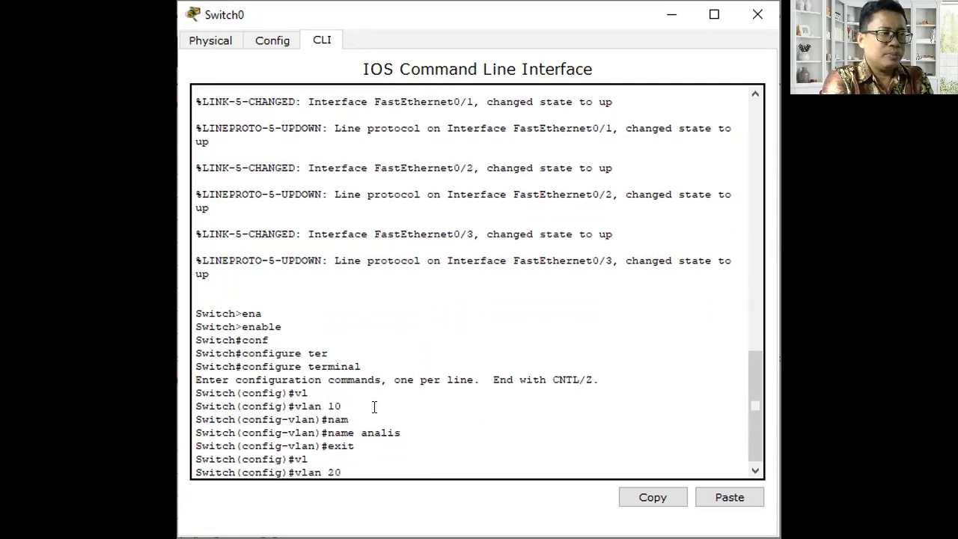
key(Return)
text(nam)
key(Tab)
text(sisfo)
key(Return)
text(exit)
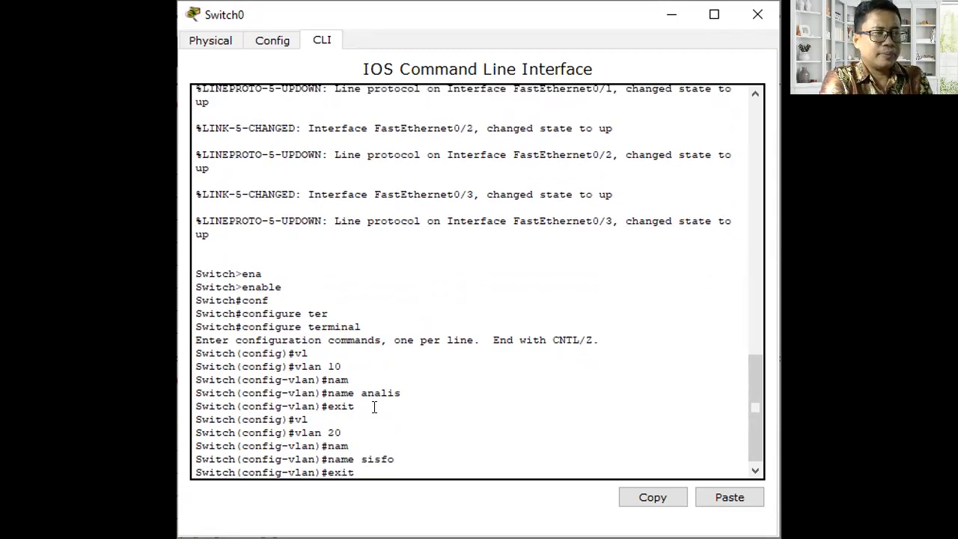
key(Return)
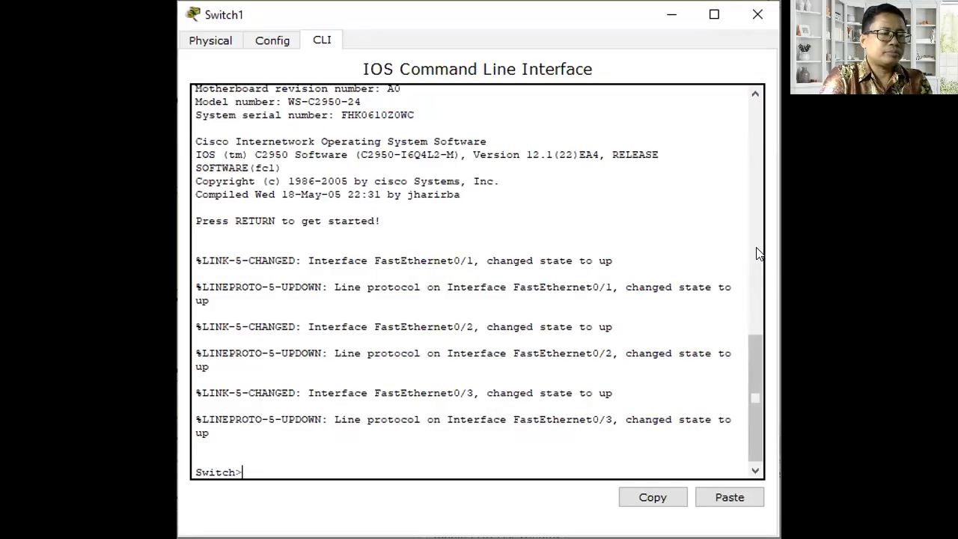
Enter privileged mode and global configuration mode on Switch1's command line.
text(ena)
key(Tab)
key(Return)
text(conf)
key(Tab)
text(ter)
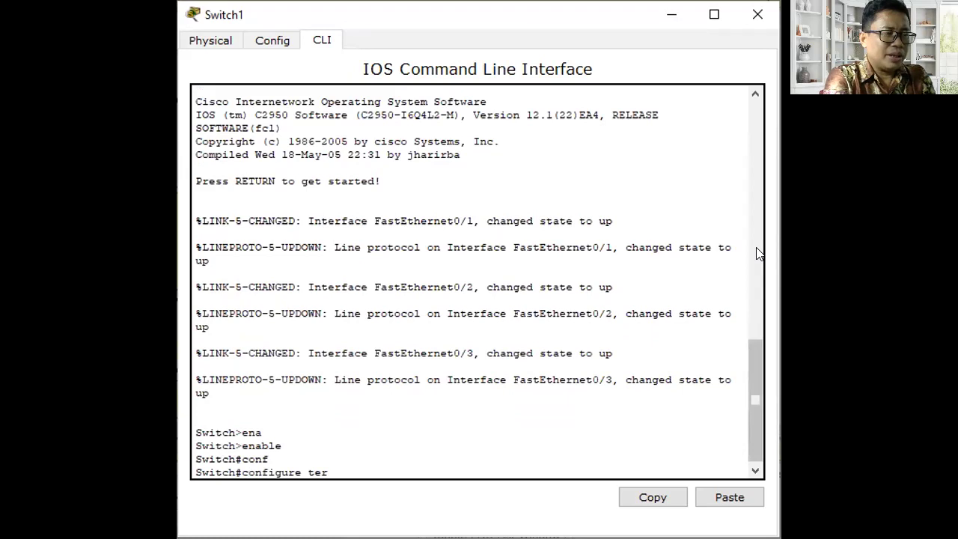
key(Tab)
key(Return)
Create VLAN 10 on Switch1, name it analis, and exit VLAN configuration.
text(vl)
key(Tab)
text(10)
key(Return)
text(na)
key(Tab)
text(aa)
key(BackSpace)
text(nalis)
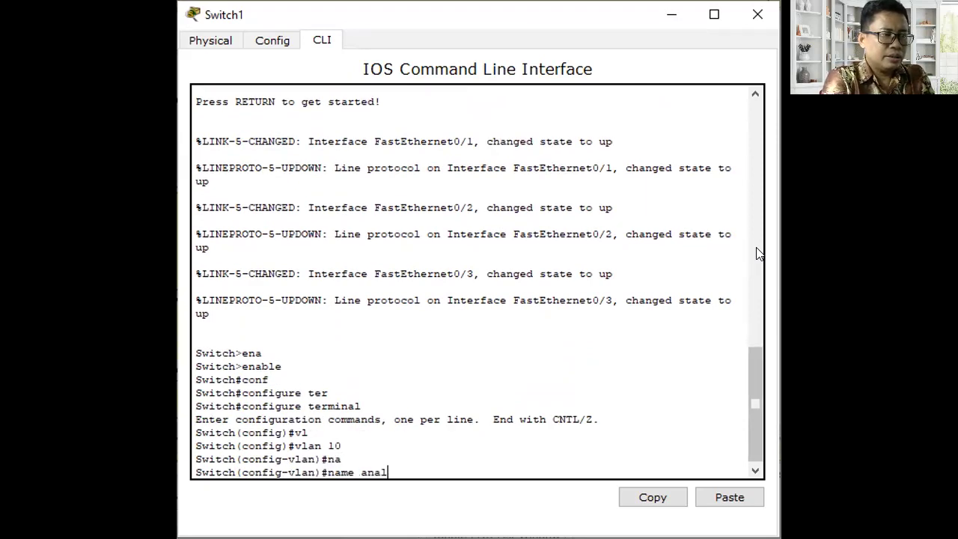
key(Return)
text(exit)
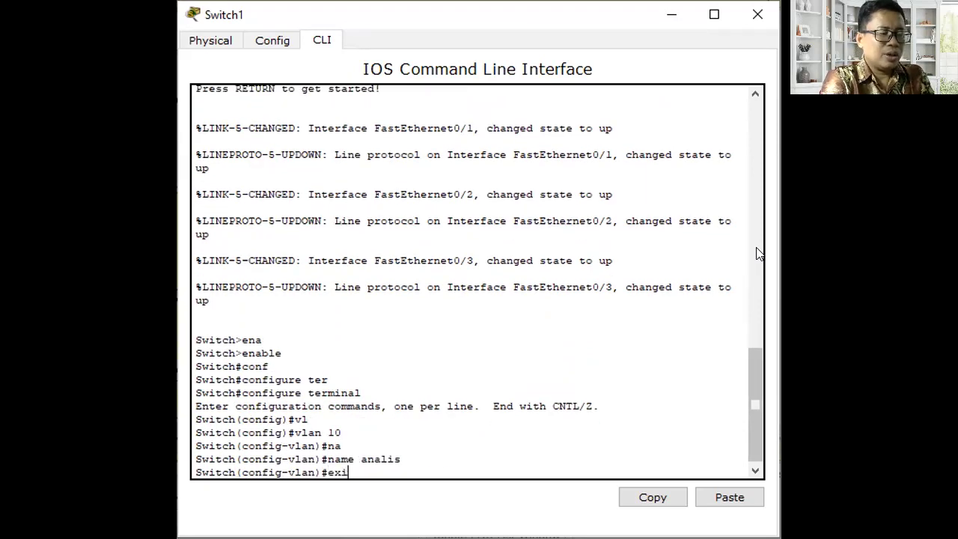
key(Return)
Create VLAN 20 in Switch1's global configuration mode.
text(vl)
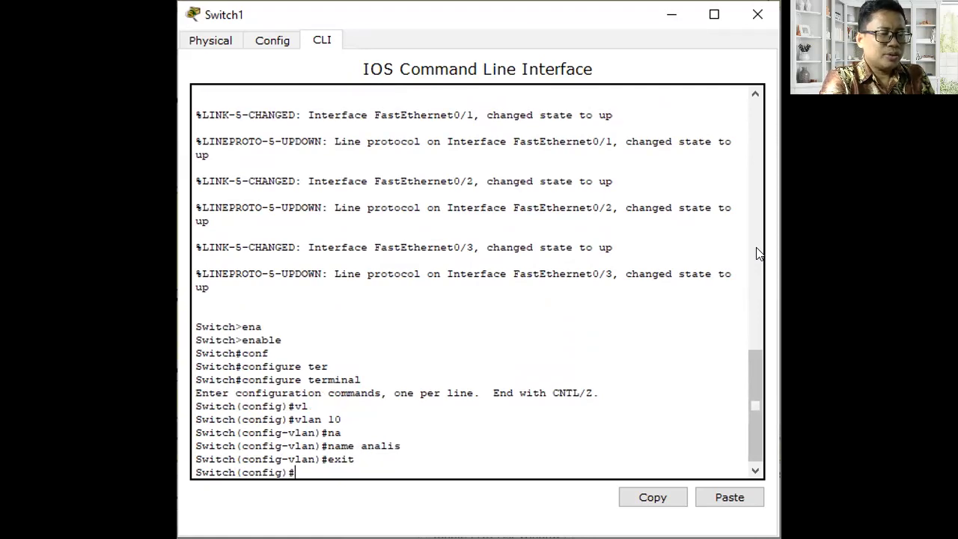
key(Tab)
text(20)
key(Return)
Name VLAN 20 sisfo on Switch1 and exit VLAN configuration.
text(nae)
key(Tab)
key(BackSpace)
text(m)
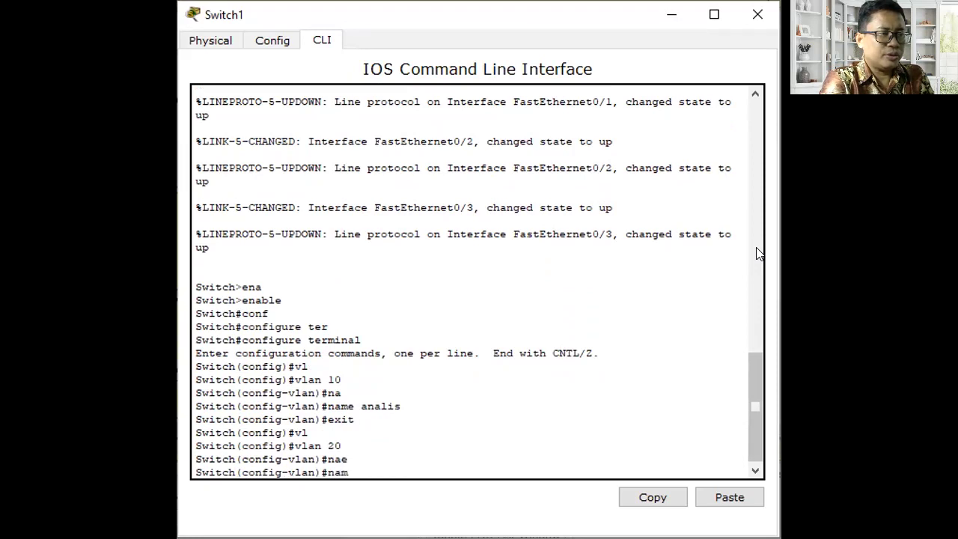
key(Tab)
text(sisfo)
key(Return)
text(exti)
key(Return)
text(exit)
key(Return)
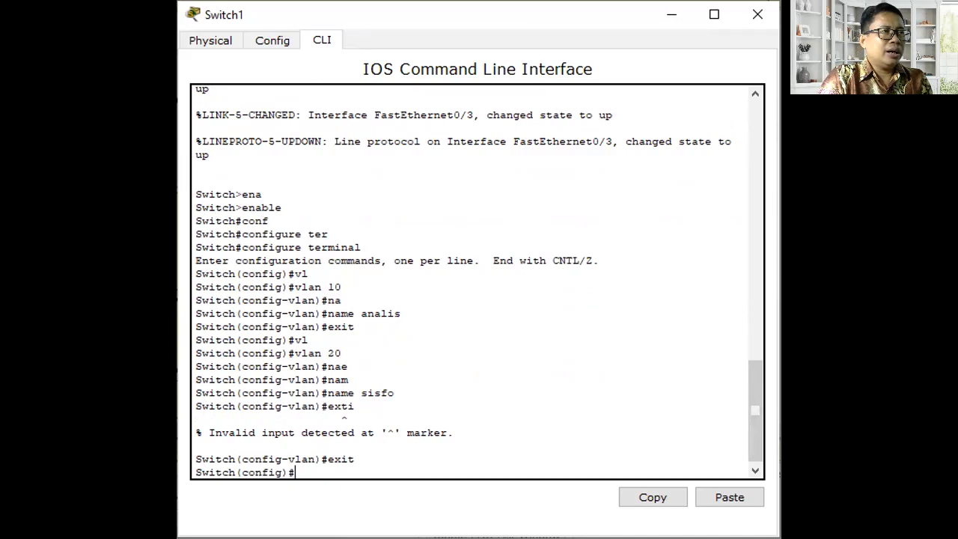
Return to Switch0's command line and enter interface configuration for FastEthernet 0/1.
click(174, 146)
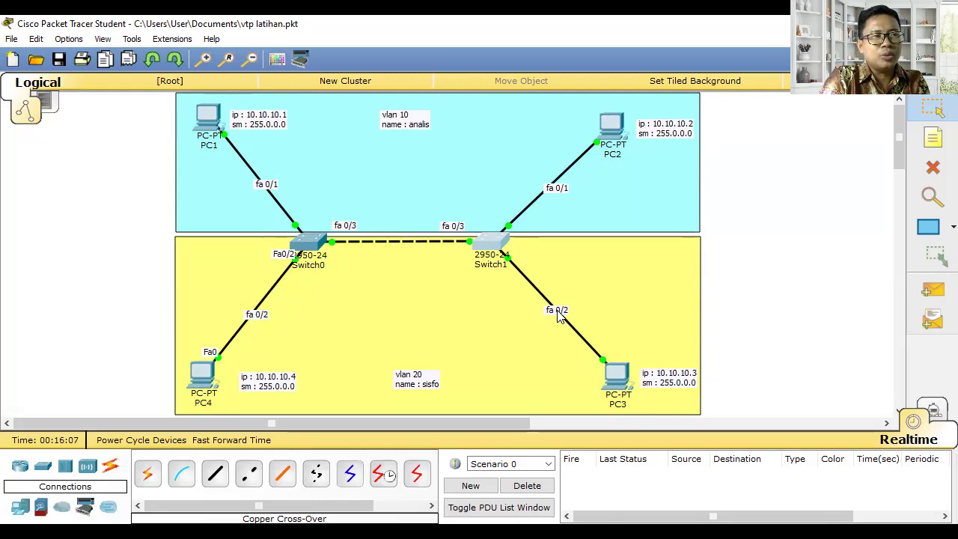
click(312, 245)
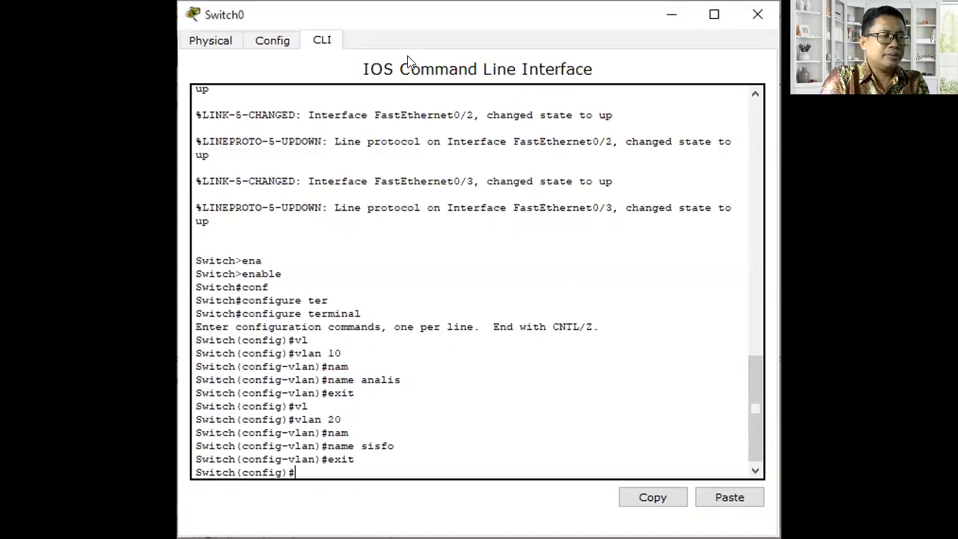
text(inet)
key(Tab)
text(==)
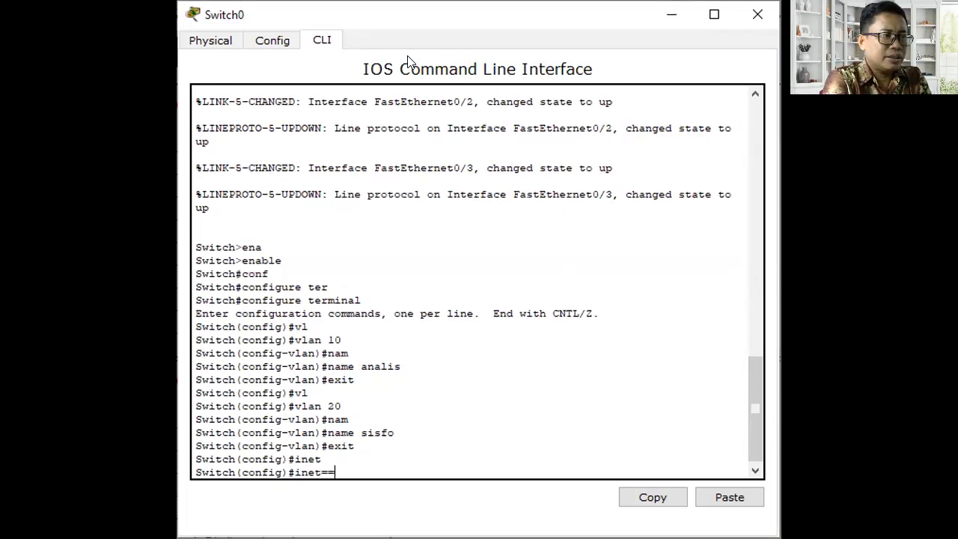
key(BackSpace)
key(BackSpace)
key(BackSpace)
key(BackSpace)
text(terface)
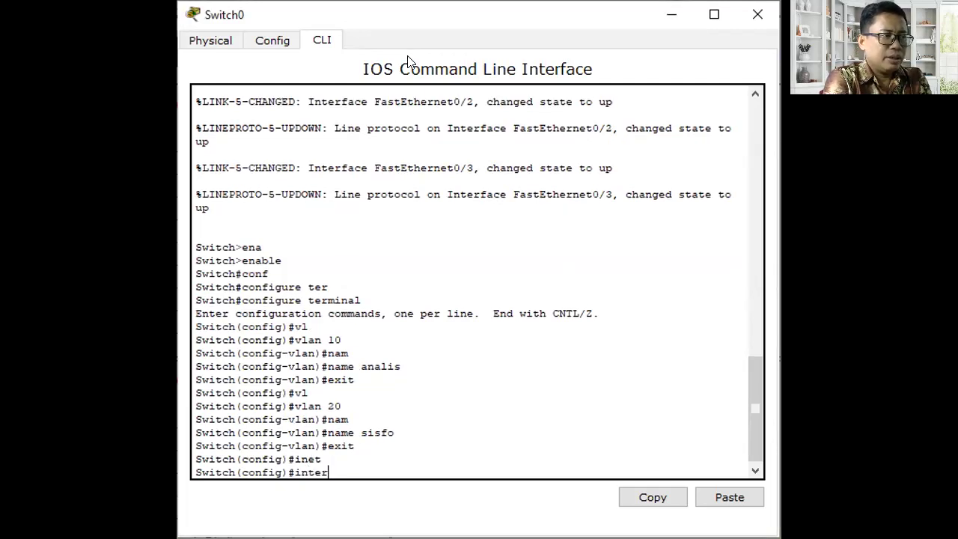
key(Tab)
text(fa)
key(Tab)
text(0/1)
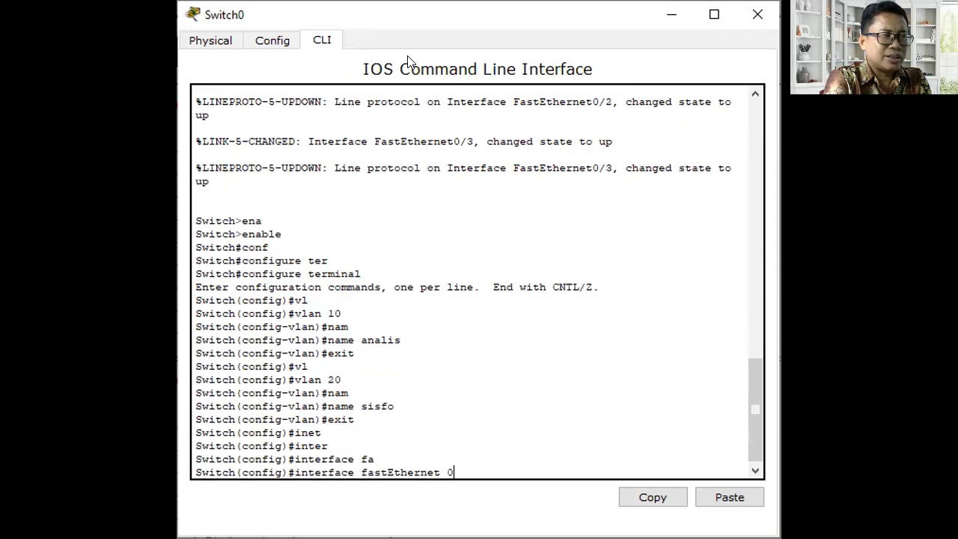
key(Return)
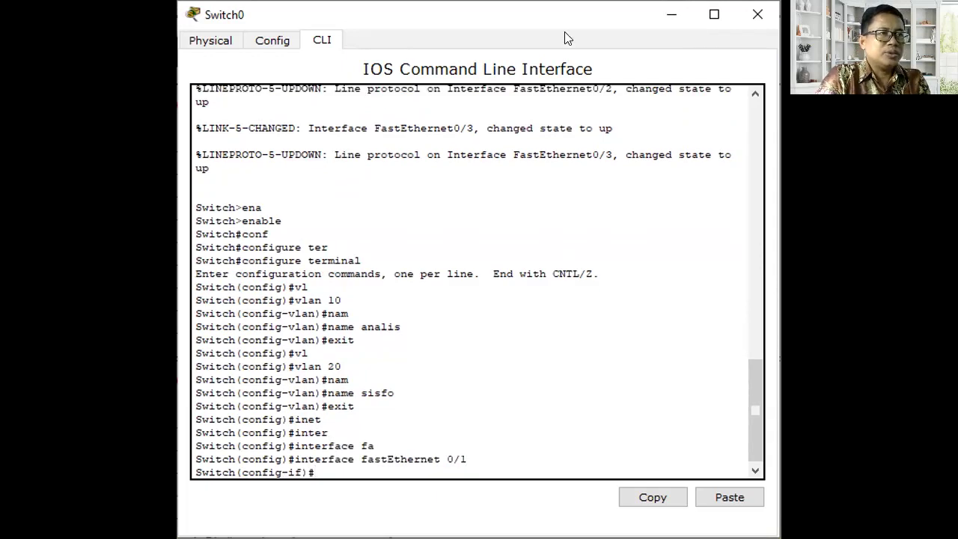
Set Switch0's FastEthernet 0/1 to switchport access mode.
text(switchport mo)
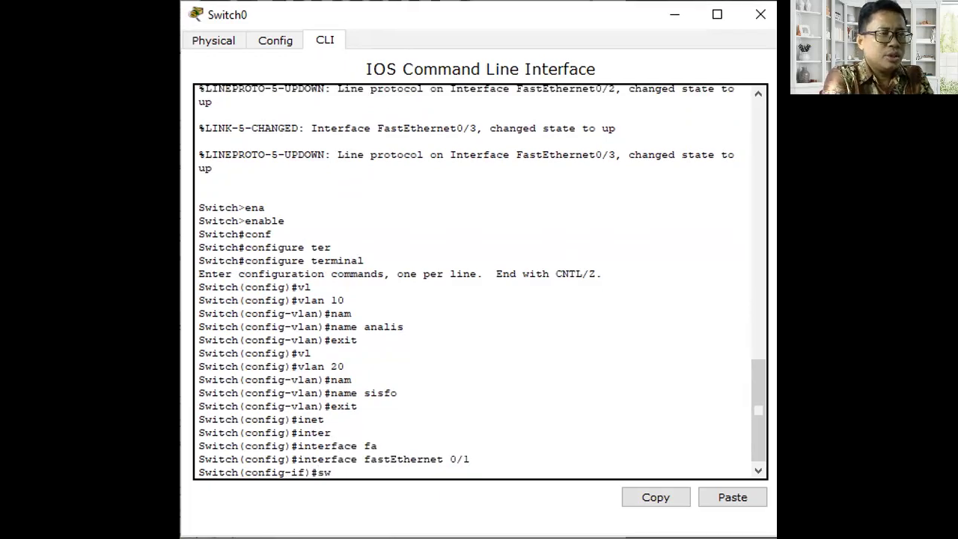
key(Tab)
text(mo)
key(Tab)
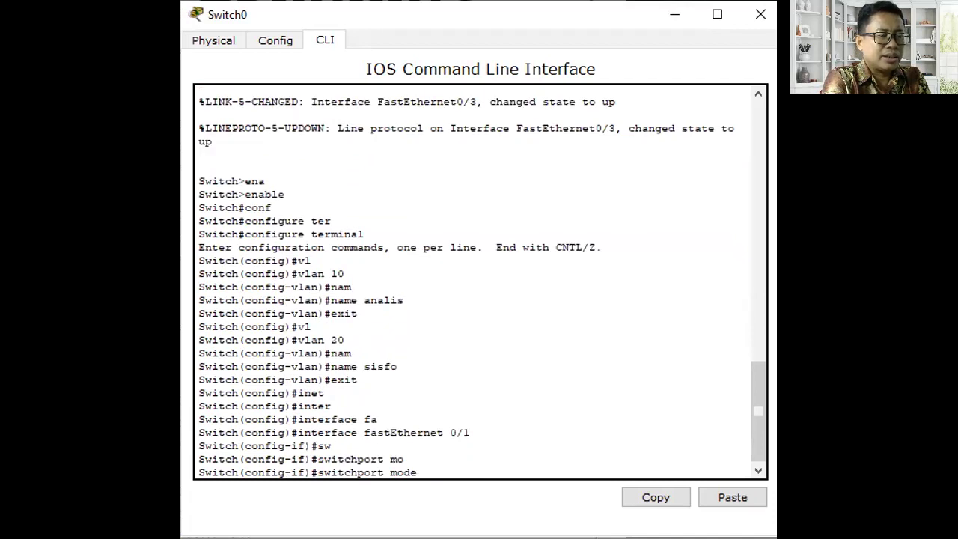
text(ac)
key(Tab)
key(Return)
Assign Switch0's FastEthernet 0/1 to access VLAN 10 and exit interface configuration.
text(sw)
key(Tab)
text(ac)
key(Tab)
text(vl)
key(Tab)
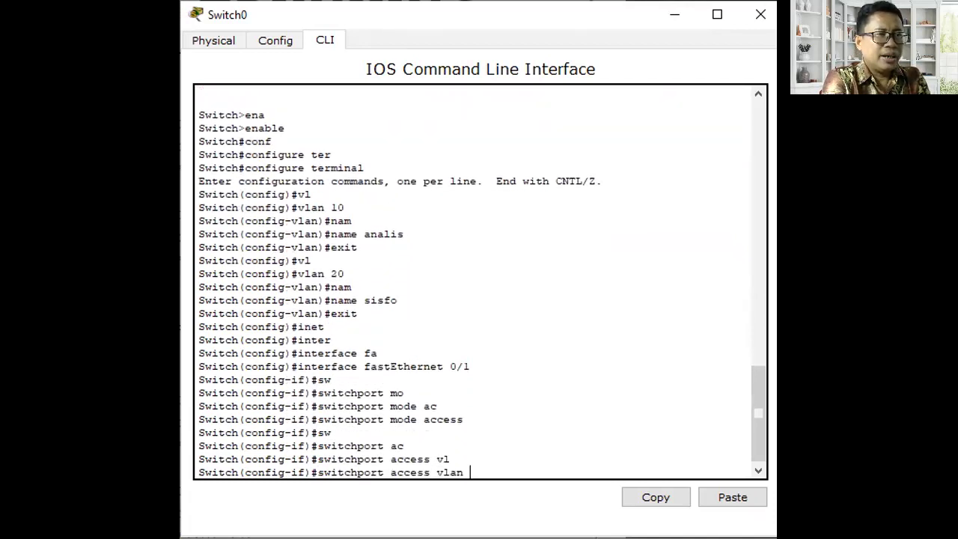
text(10)
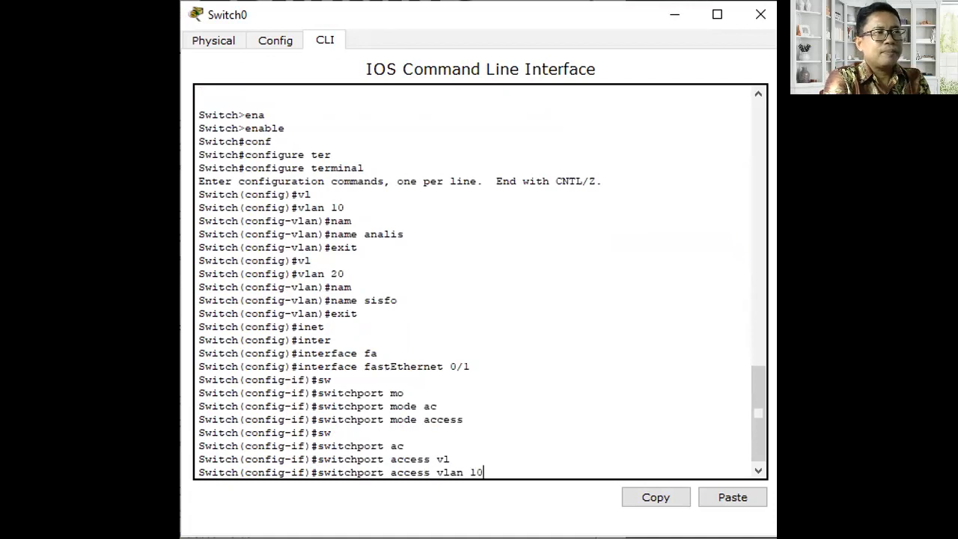
key(Return)
text(exit)
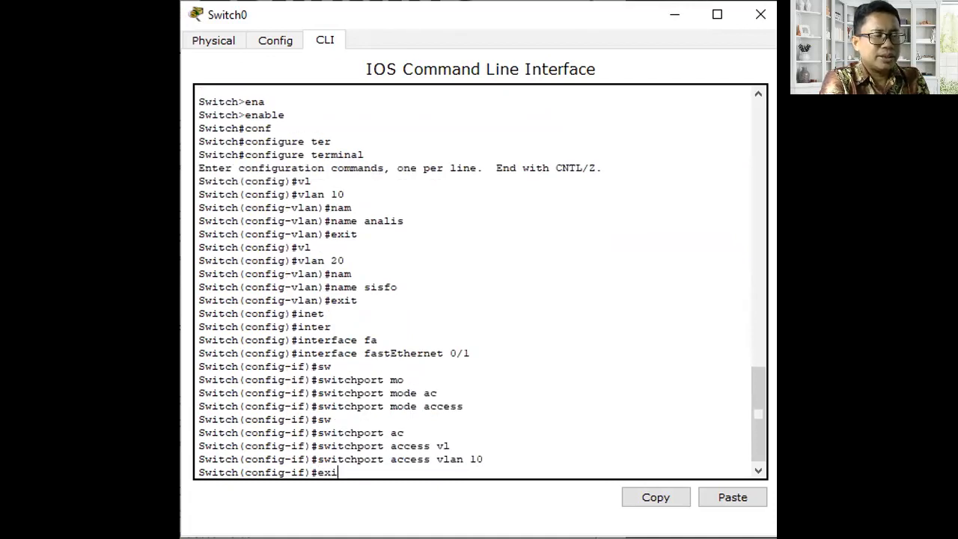
key(Return)
Enter interface configuration for FastEthernet 0/2 on Switch0.
text(inte)
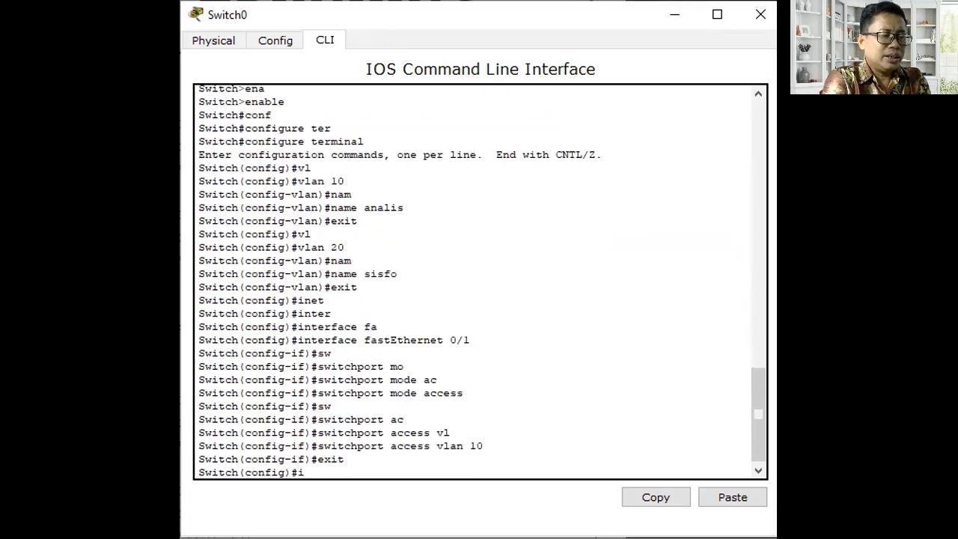
key(Tab)
text(fa)
key(Tab)
text(0/2)
key(Return)
Set Switch0's FastEthernet 0/2 to switchport access mode.
text(switchport m)
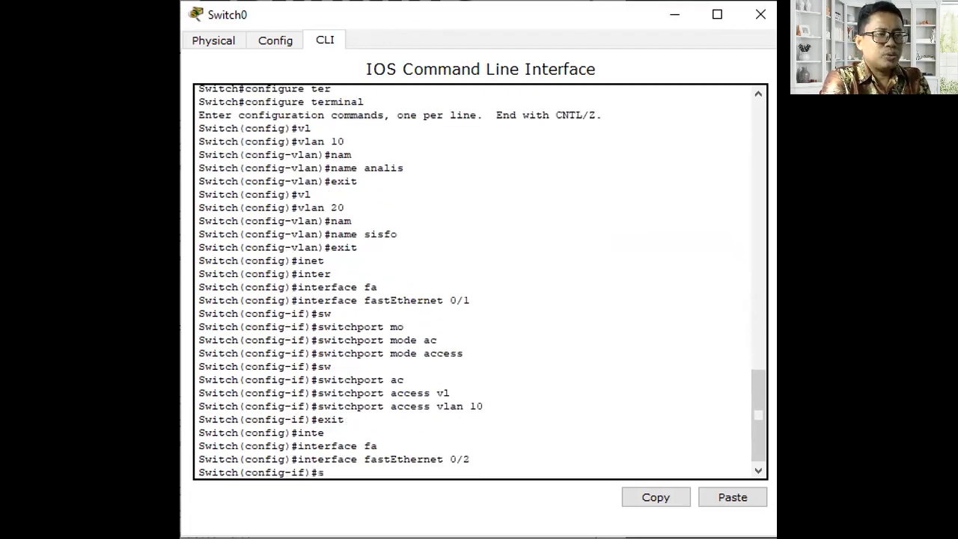
key(Tab)
text(mo)
key(Tab)
text(ac)
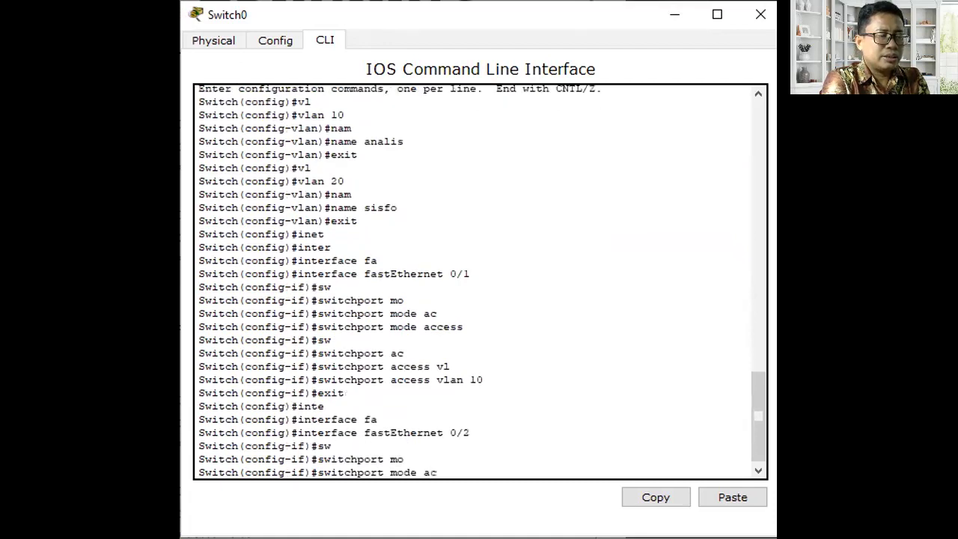
key(Tab)
key(Return)
Assign Switch0's FastEthernet 0/2 to access VLAN 20 and exit interface configuration.
text(switchport a)
key(Tab)
text(ac)
key(Tab)
text(vl)
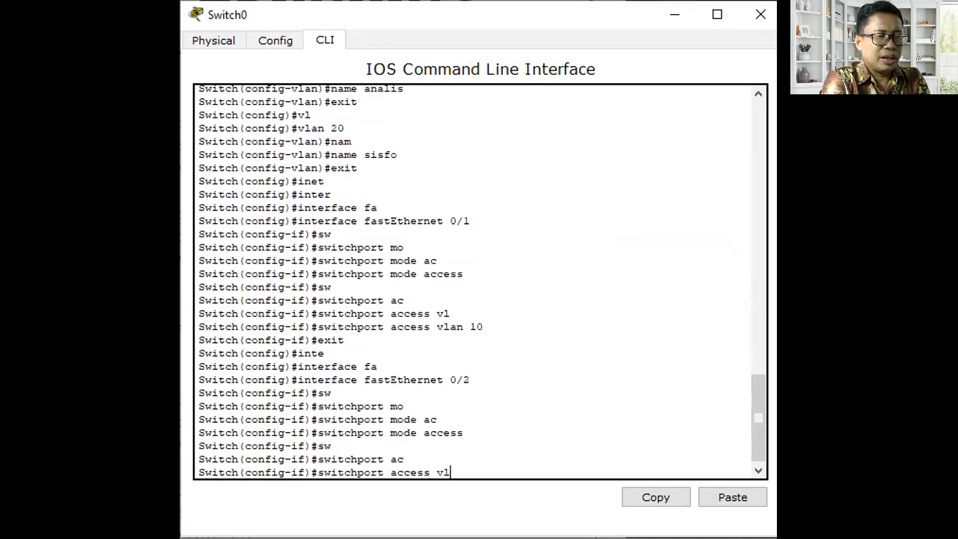
key(Tab)
text(20)
key(Return)
text(exit)
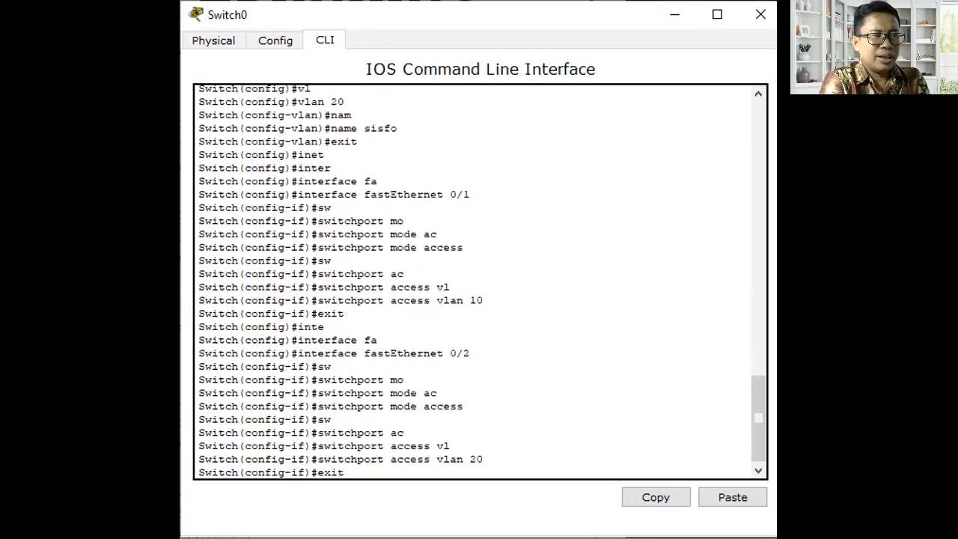
key(Return)
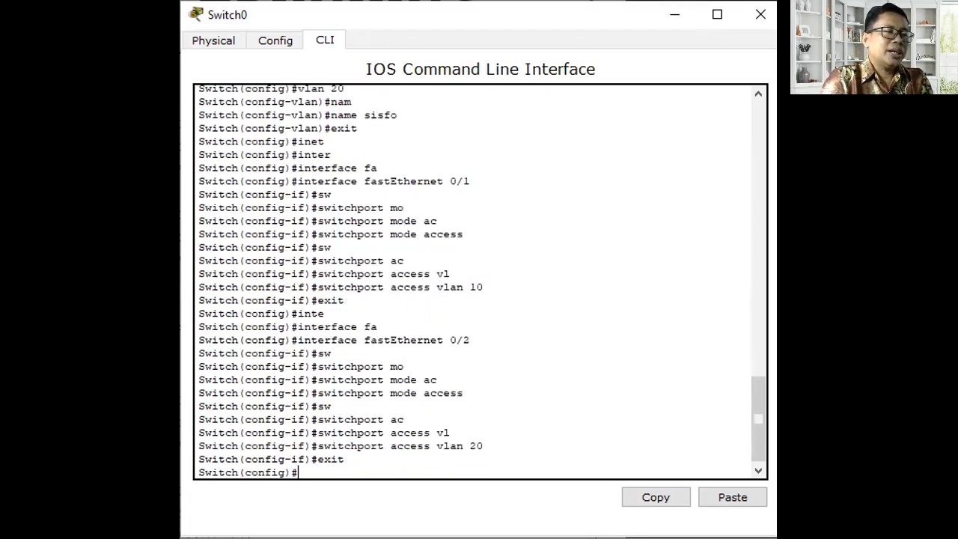
Exit global configuration on Switch0 and display the VLAN summary with show vlan brief.
text(e)
text(t)
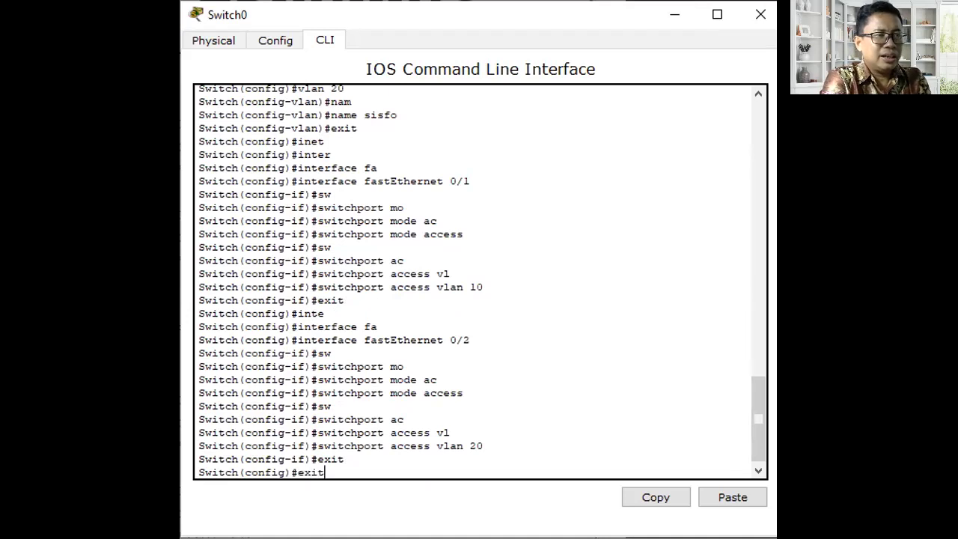
key(Return)
text(sho)
key(Tab)
text(vl)
key(Tab)
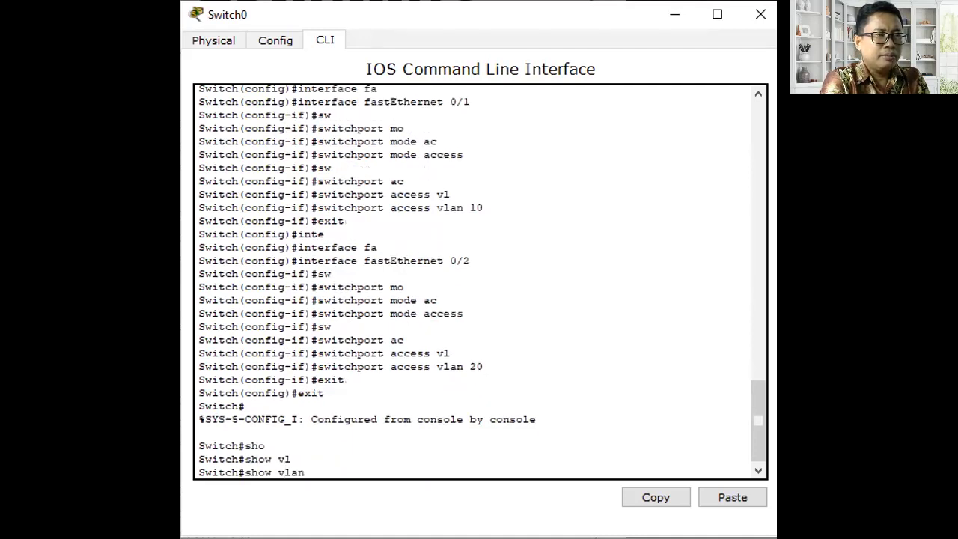
text(bri)
key(Tab)
key(Return)
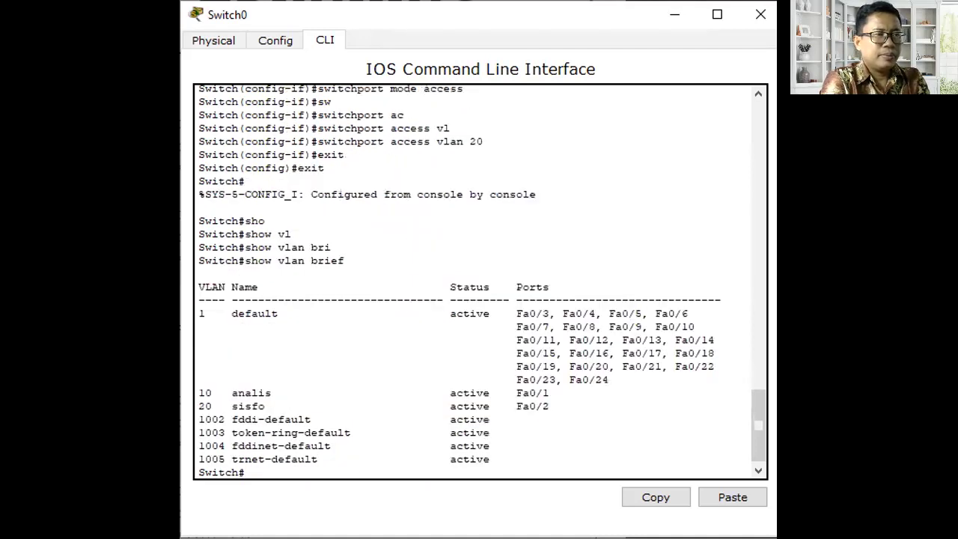
Examine the analis and sisfo rows and their assigned ports in Switch0's VLAN summary.
drag(553, 406, 199, 392)
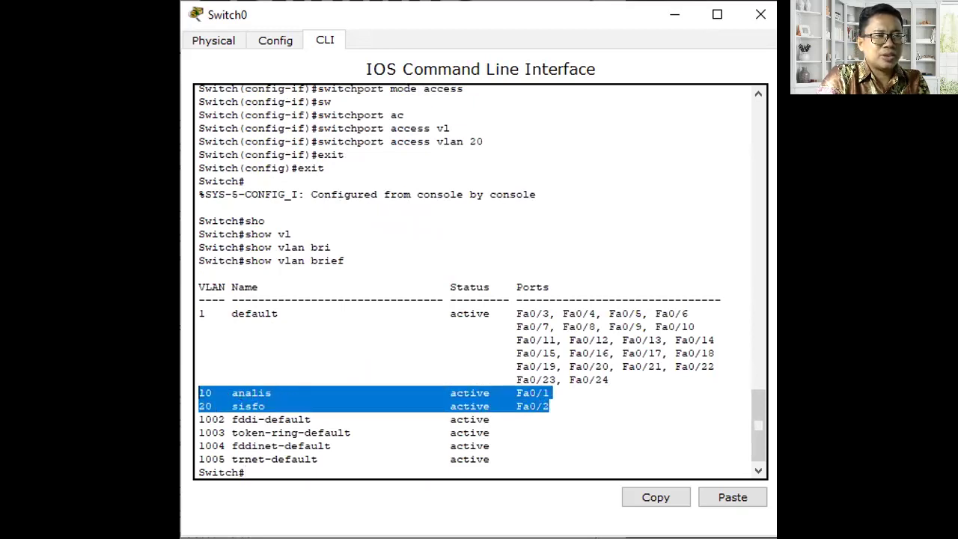
click(324, 391)
drag(545, 390, 187, 389)
drag(550, 406, 199, 404)
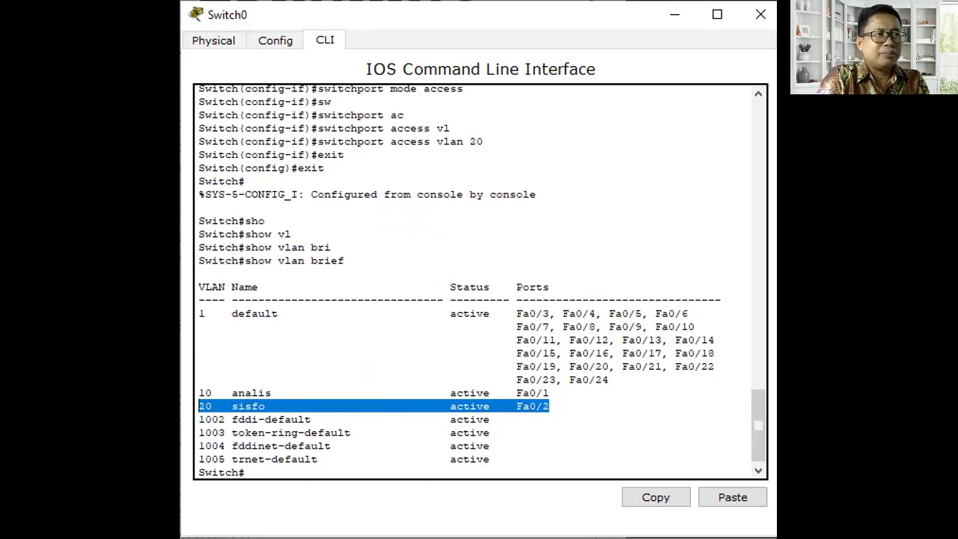
Return to Switch1's command line and enter interface configuration for FastEthernet 0/1.
key(alt+Tab)
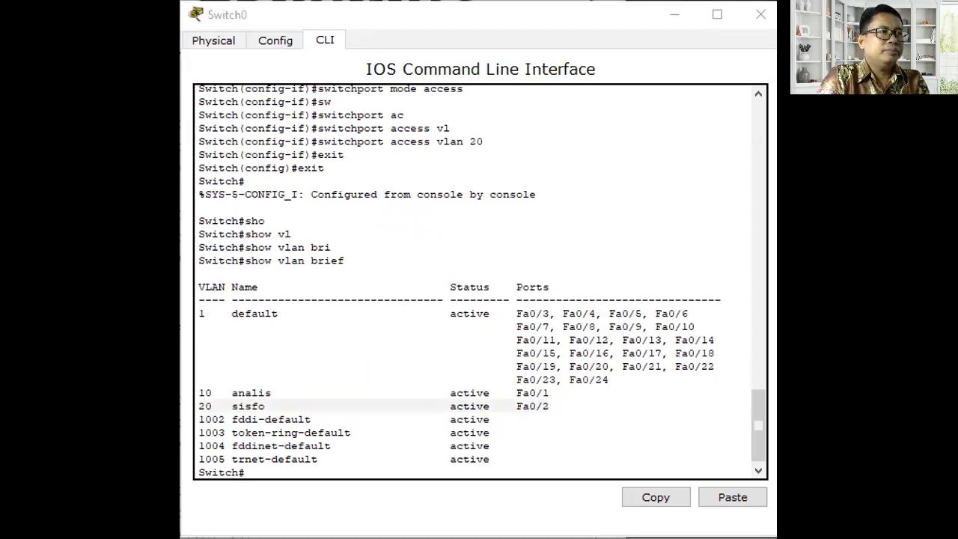
key(alt+Tab)
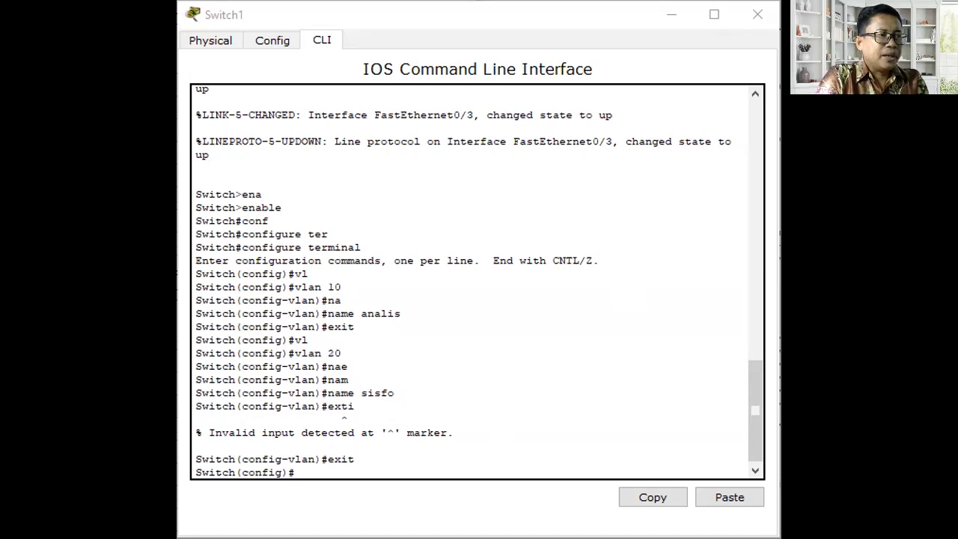
text(inte)
key(Tab)
text(f)
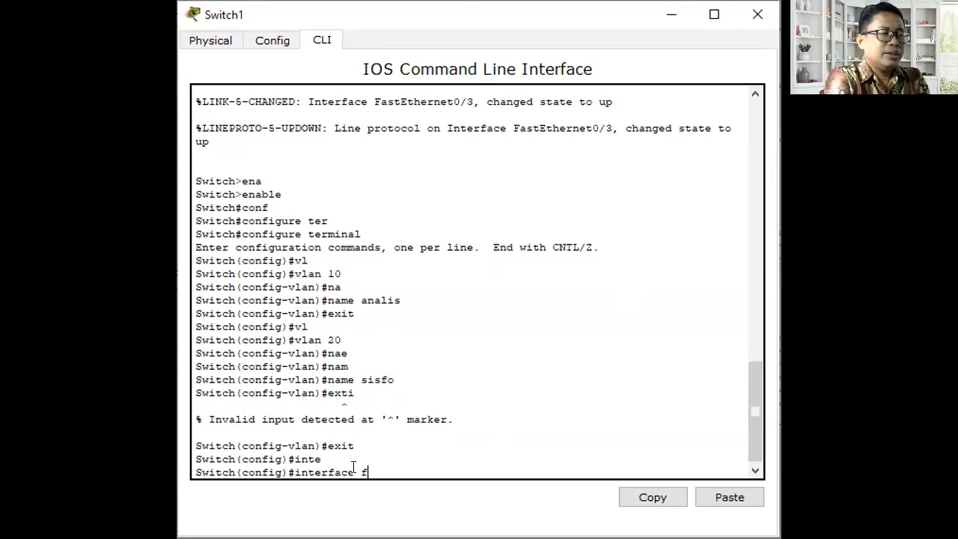
text(a)
key(Tab)
text(0/1)
key(Return)
Set Switch1's FastEthernet 0/1 to switchport access mode.
text(sw)
key(Tab)
text(mo)
key(Tab)
text(ac)
key(Tab)
key(Return)
Assign Switch1's FastEthernet 0/1 to access VLAN 10 and exit interface configuration.
text(sw)
key(Tab)
text(ac)
key(Tab)
text(vl)
key(Tab)
text(10)
key(Return)
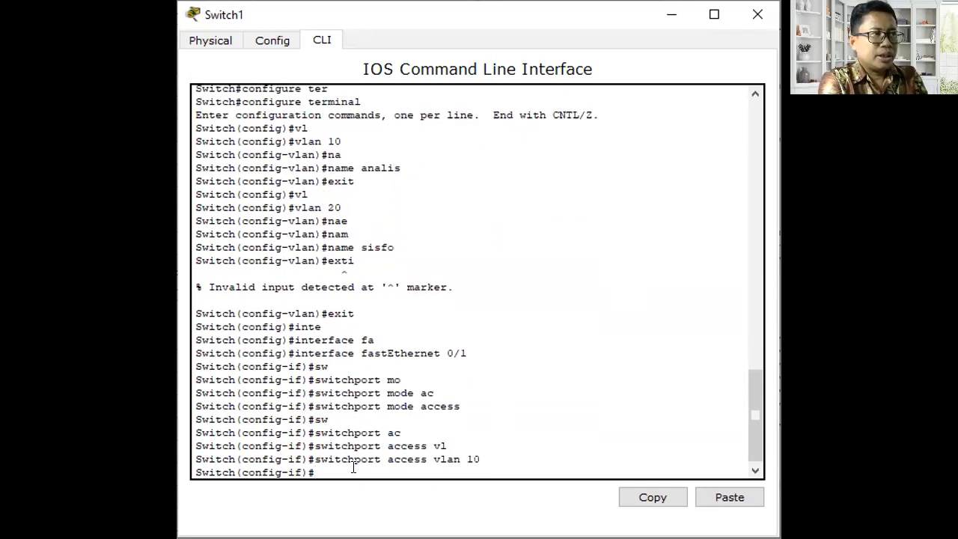
text(exit)
key(Return)
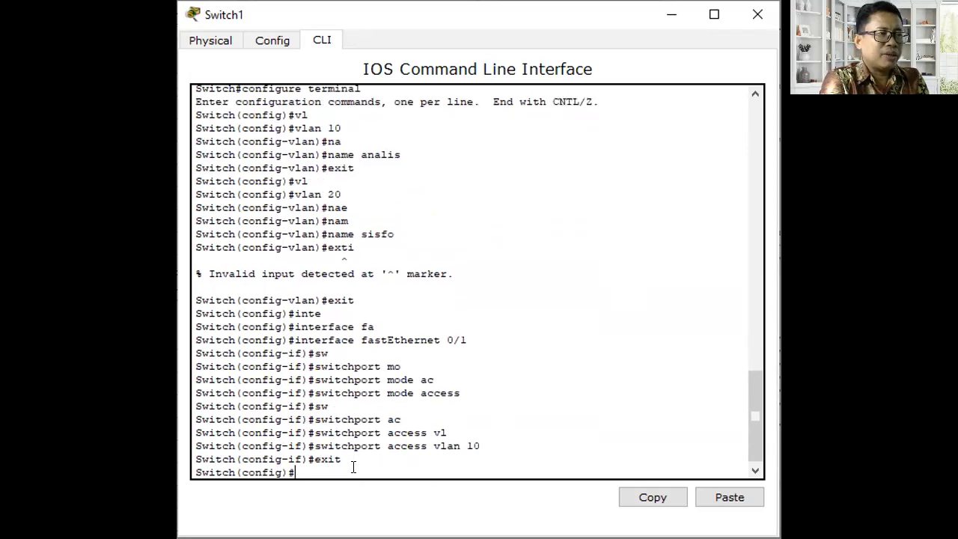
Enter interface configuration for FastEthernet 0/2 on Switch1.
text(int)
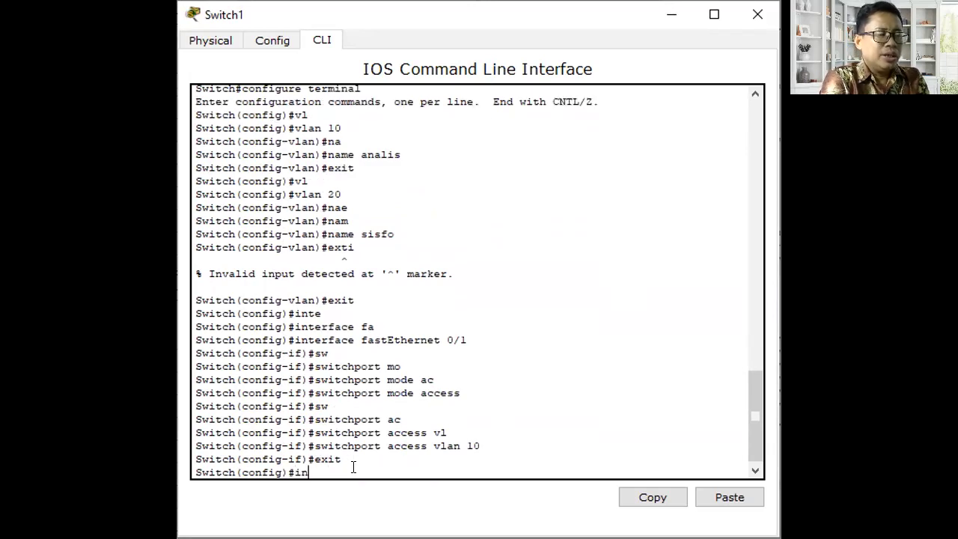
key(Tab)
text(fa)
key(Tab)
text(0)
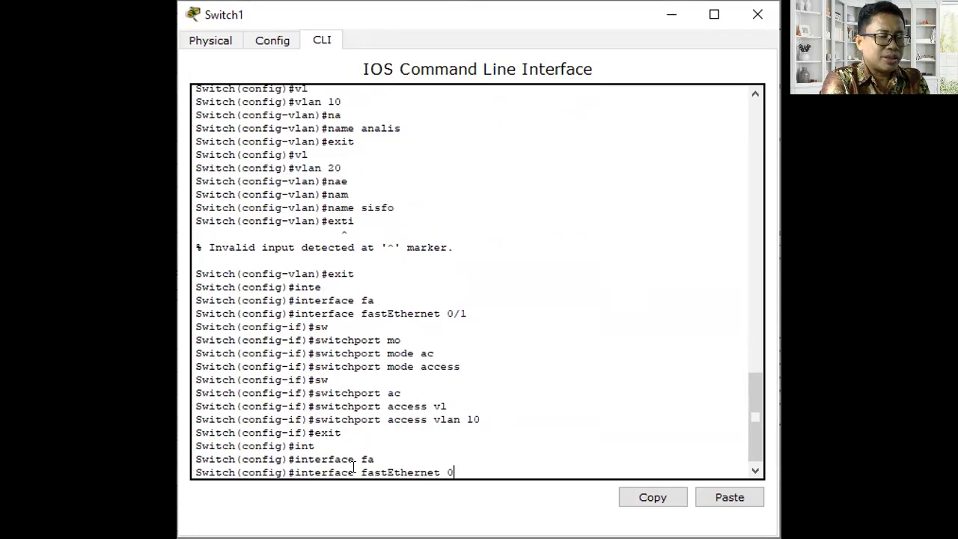
text(/2)
key(Return)
Set Switch1's FastEthernet 0/2 to switchport access mode.
text(sw)
key(Tab)
text(m)
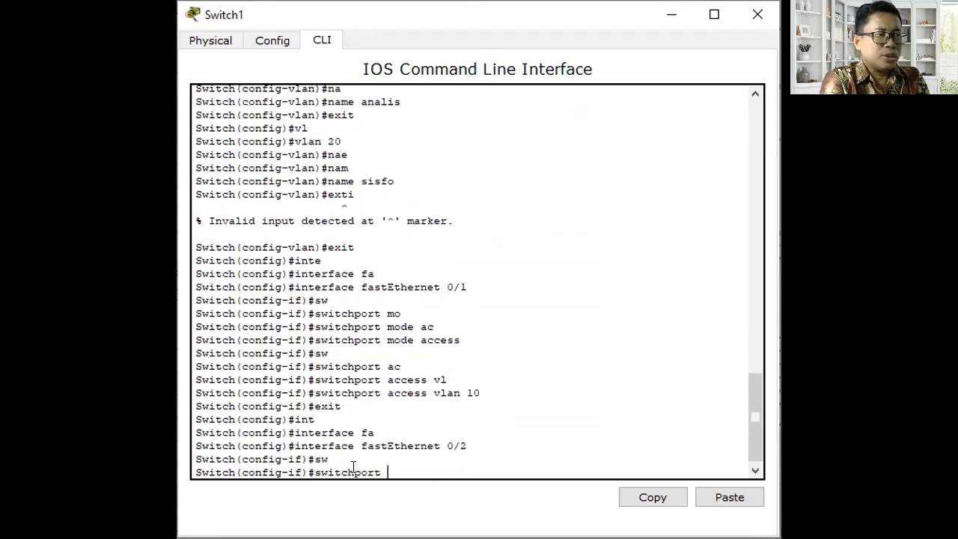
text(o)
key(Tab)
text(ac)
key(Tab)
key(Return)
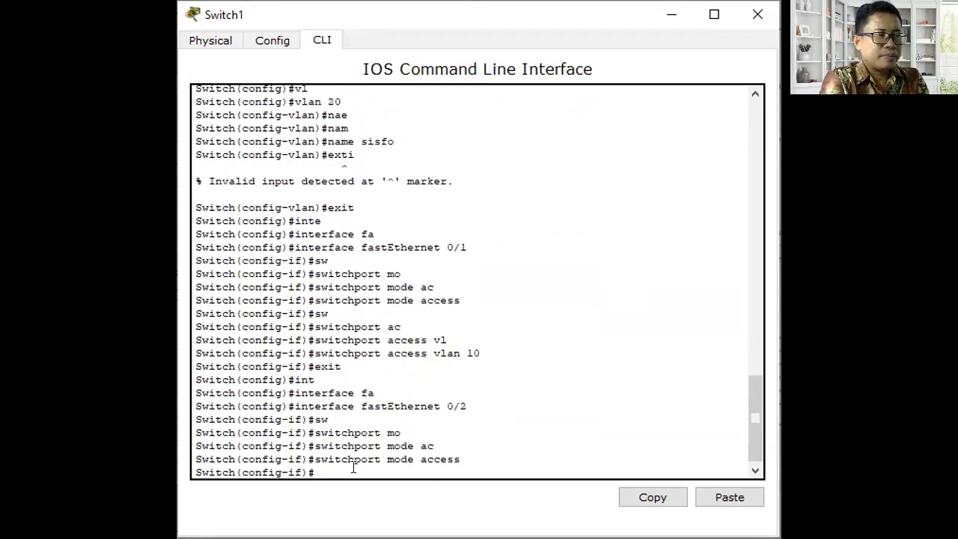
Assign Switch1's FastEthernet 0/2 to access VLAN 20 and leave configuration mode.
text(sw)
key(Tab)
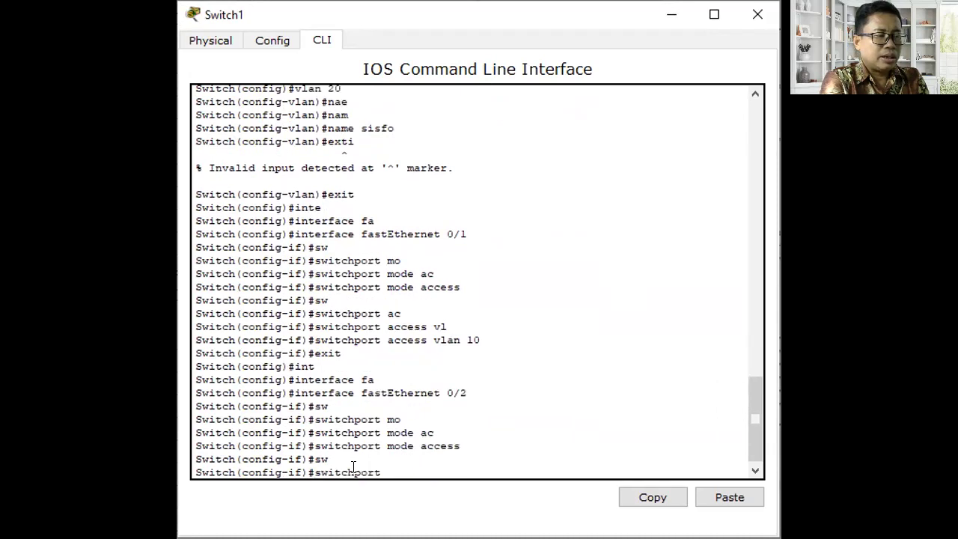
text(ac)
key(Tab)
text(vl)
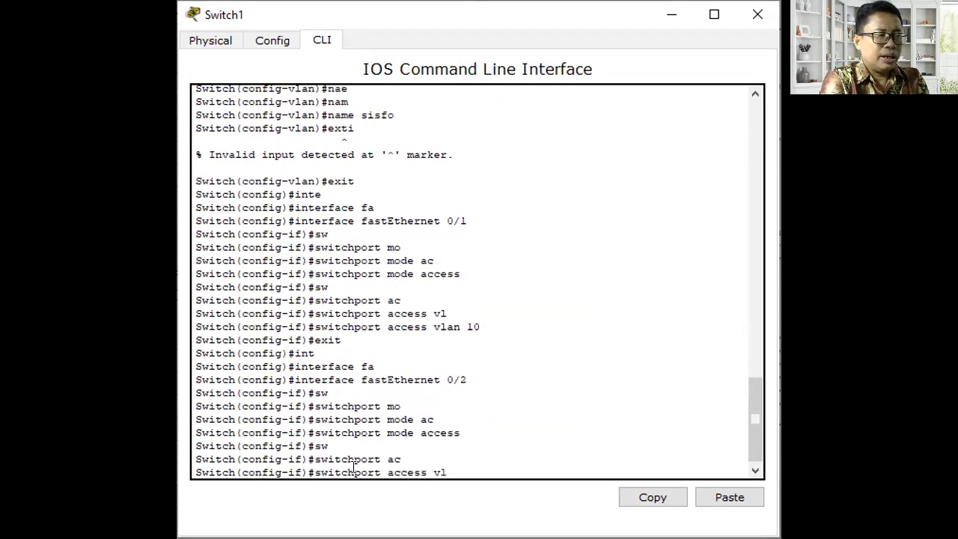
key(Tab)
text(20)
key(Return)
text(exit)
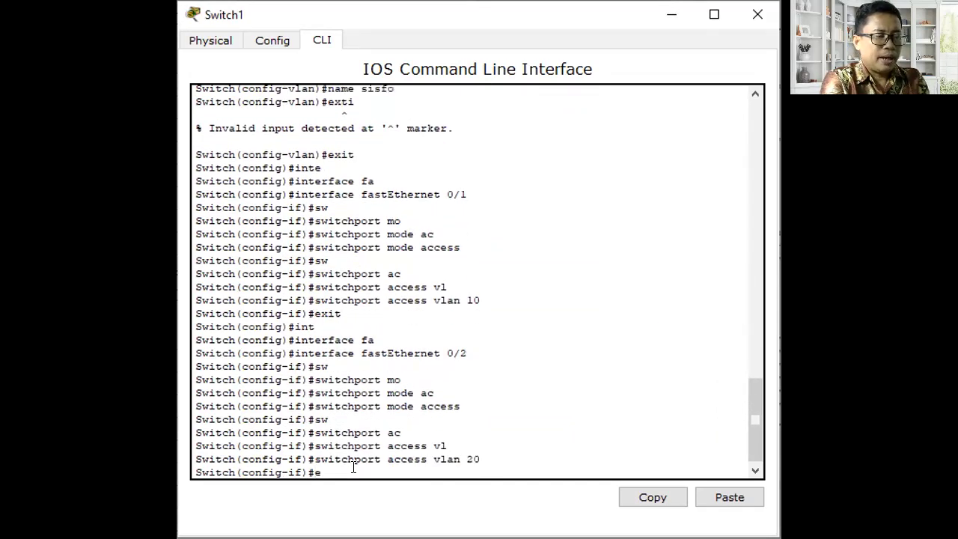
key(Return)
text(exit)
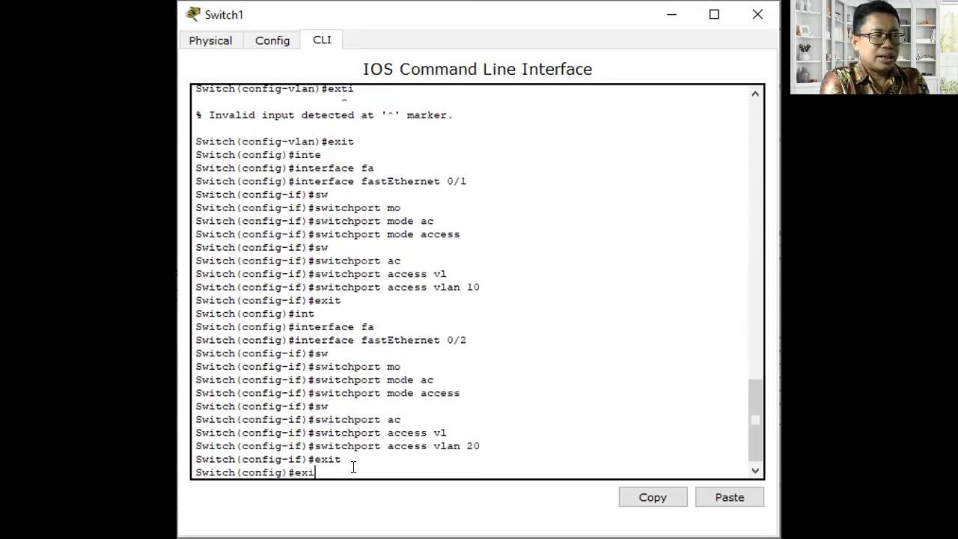
key(Return)
key(Return)
Show the brief VLAN table on Switch1.
text(sh)
key(Tab)
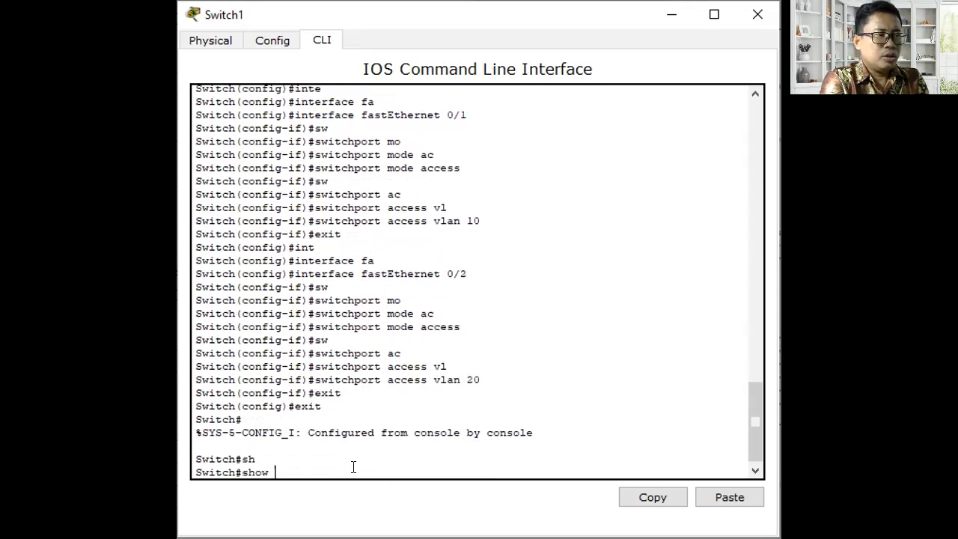
text(vl)
key(Tab)
text(bri)
key(Tab)
key(Return)
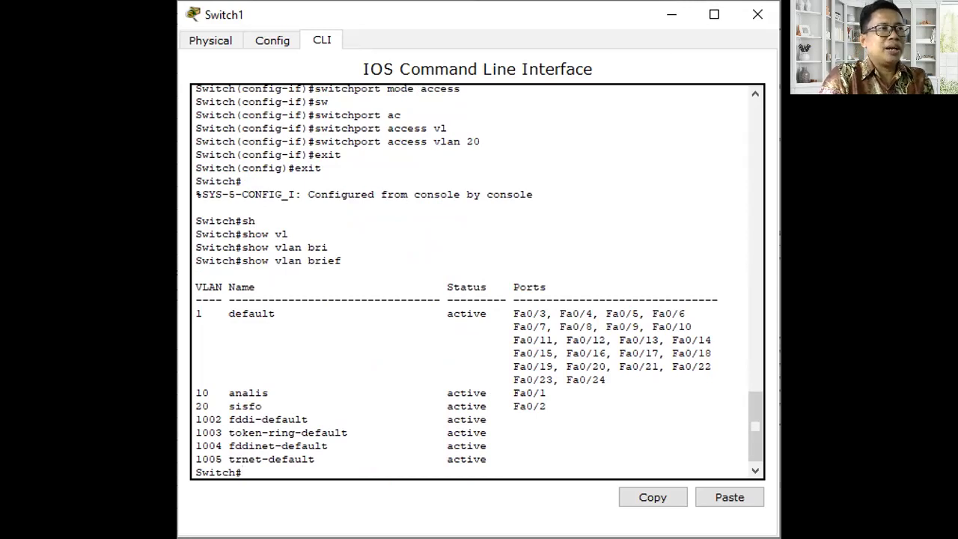
Open PC2's command prompt and show its IP settings with ipconfig.
key(alt+Tab)
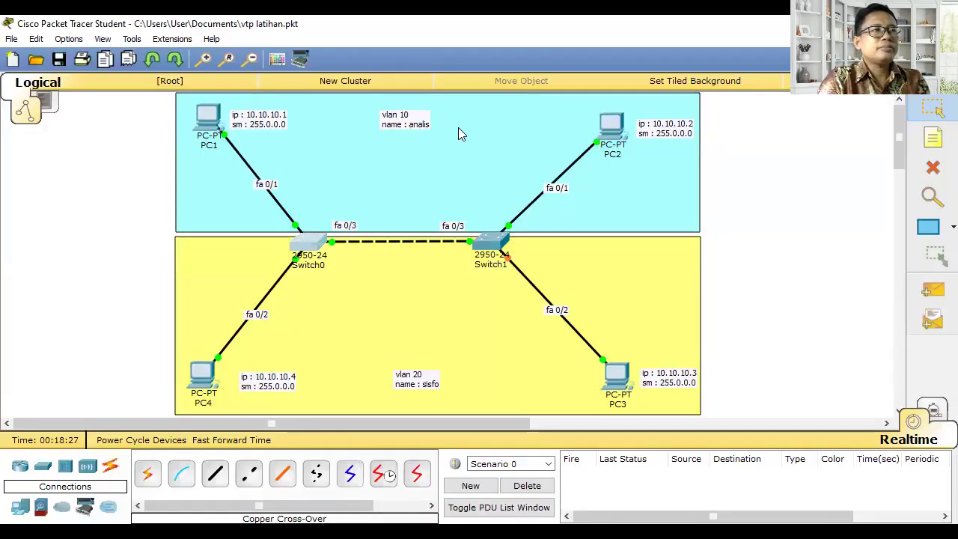
click(612, 125)
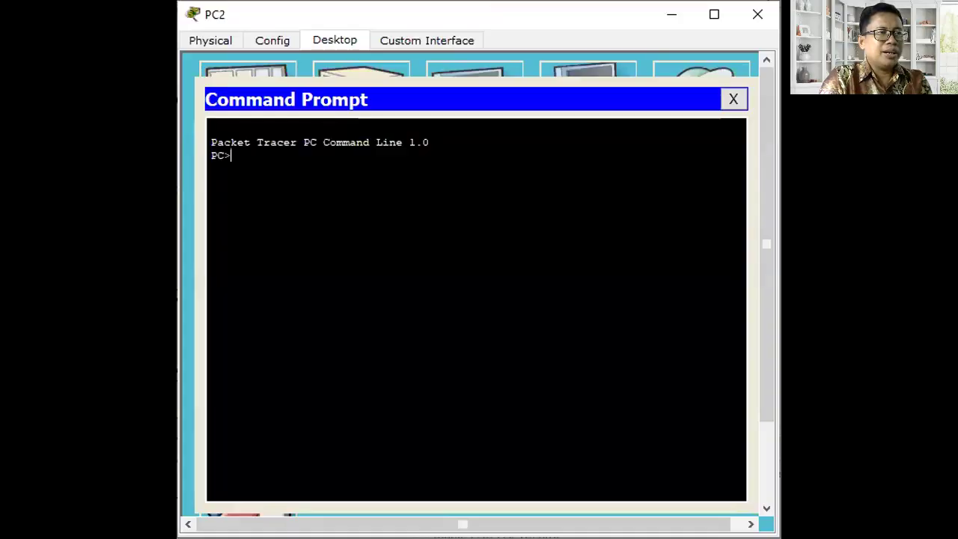
text(ipconfig)
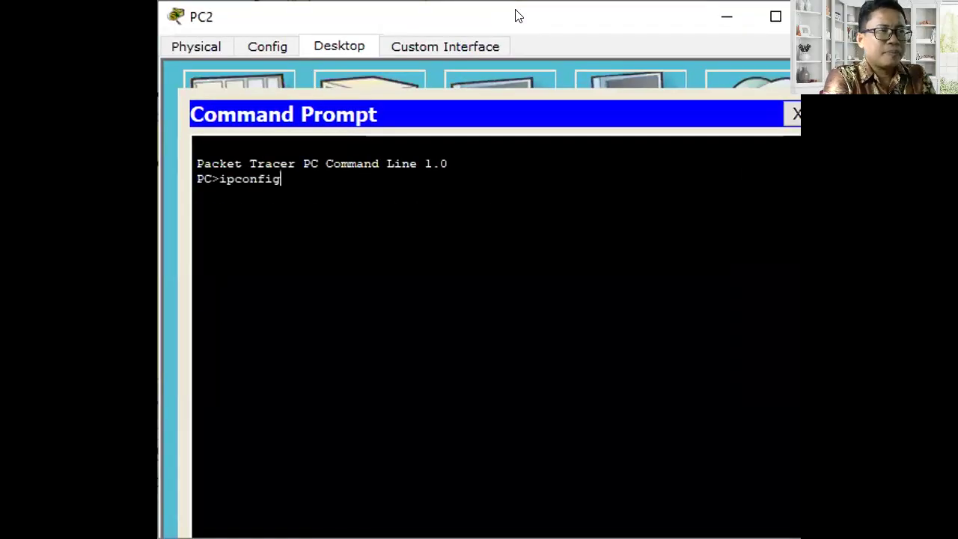
key(Return)
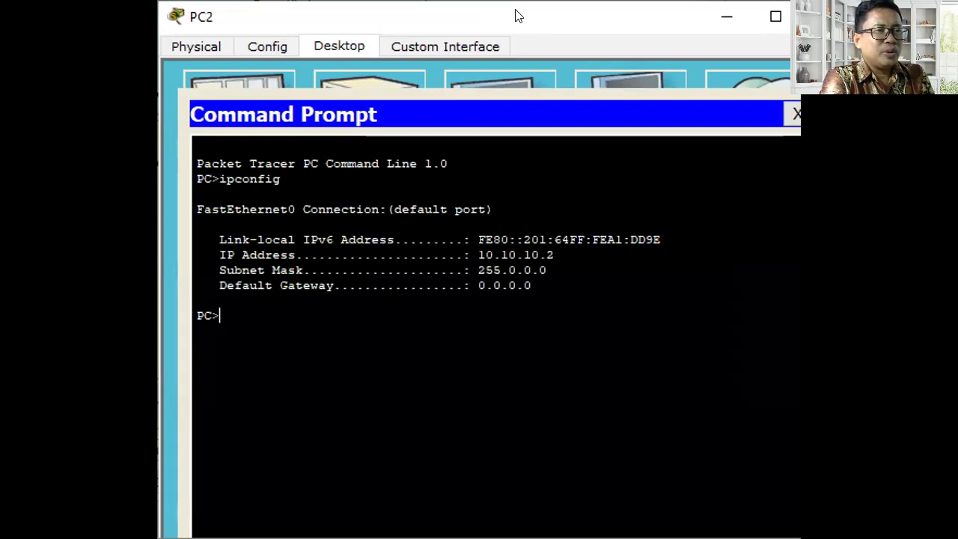
Ping PC2's own address, 10.10.10.2, from its command prompt.
text(ping 192)
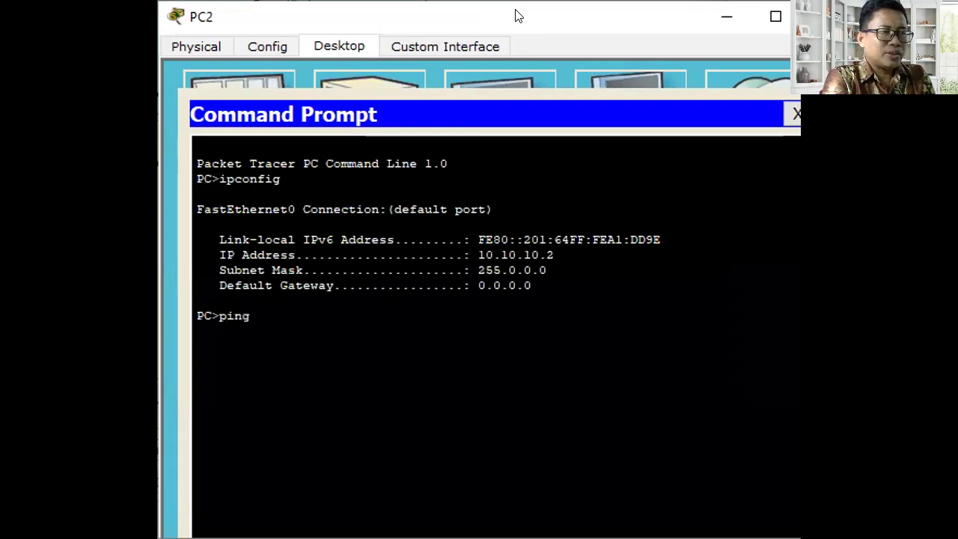
key(BackSpace)
key(BackSpace)
text(0.10.10.2)
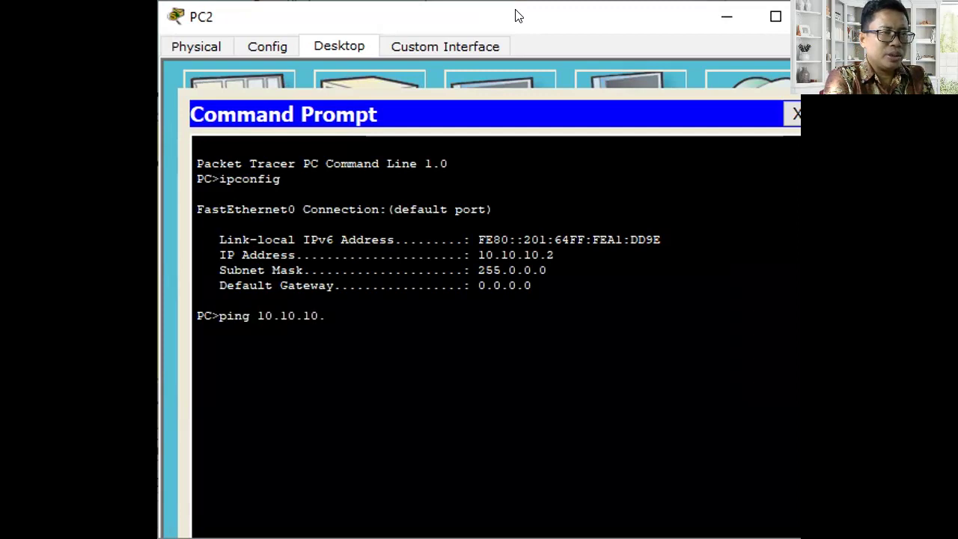
key(Return)
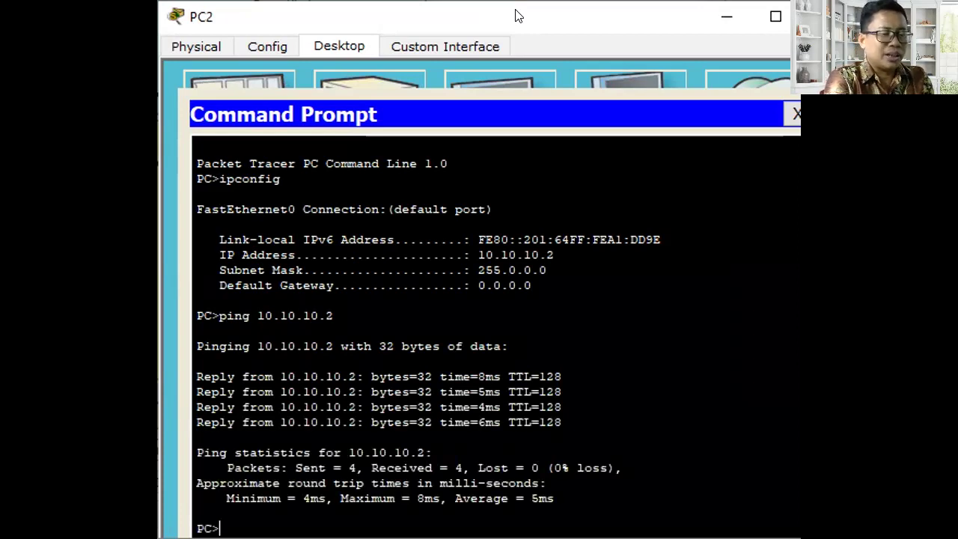
Ping PC1 at 10.10.10.1 from PC2 and stop the ping early.
key(Up)
key(BackSpace)
text(10.10.10.1)
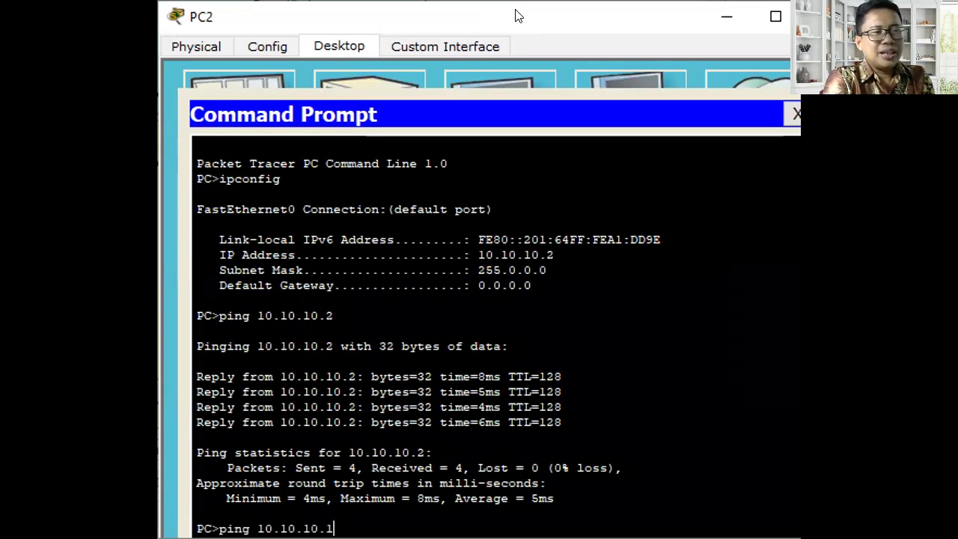
key(Return)
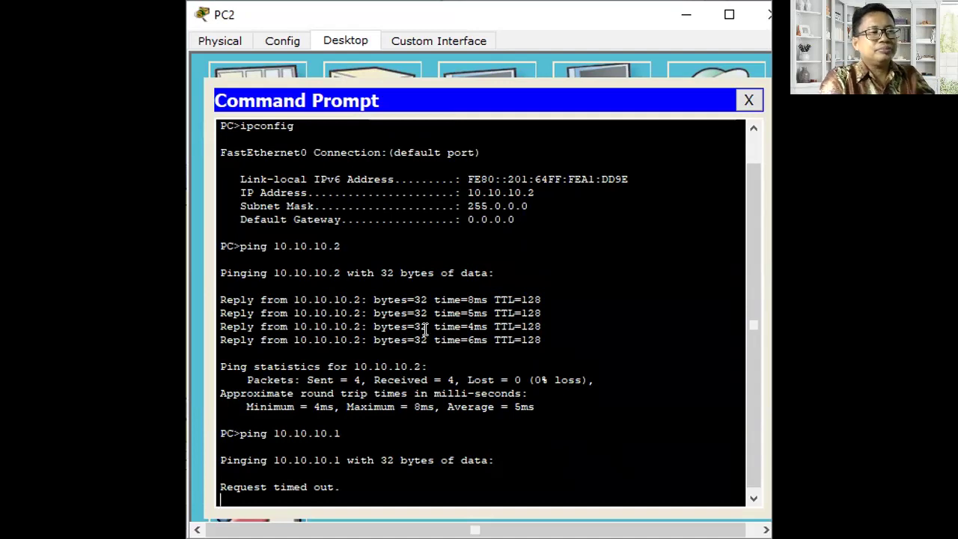
key(ctrl+c)
Ping PC3 at 10.10.10.3 from PC2, stopping it early, and ping PC4 at 10.10.10.4.
key(Up)
key(BackSpace)
text(3)
key(Return)
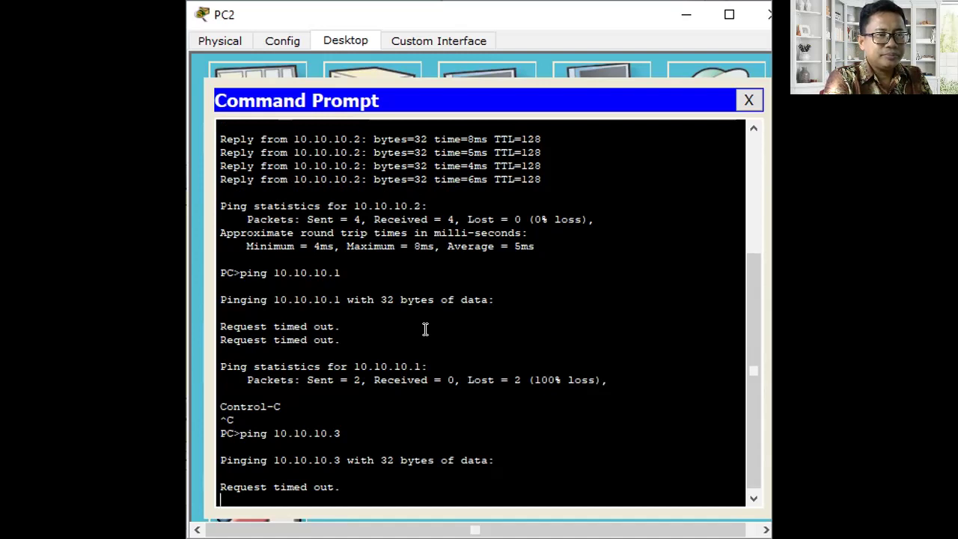
key(ctrl+c)
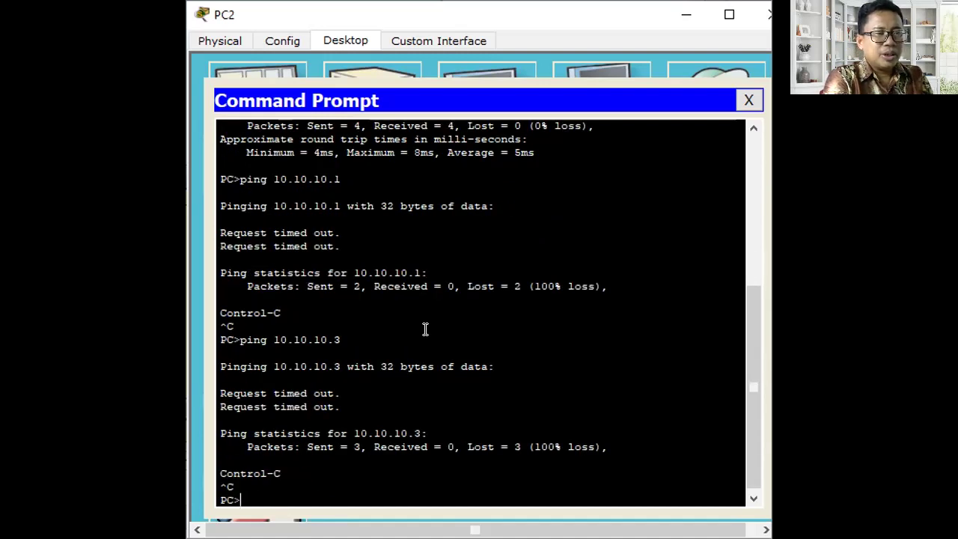
text(ping 10.10.10.4)
key(Return)
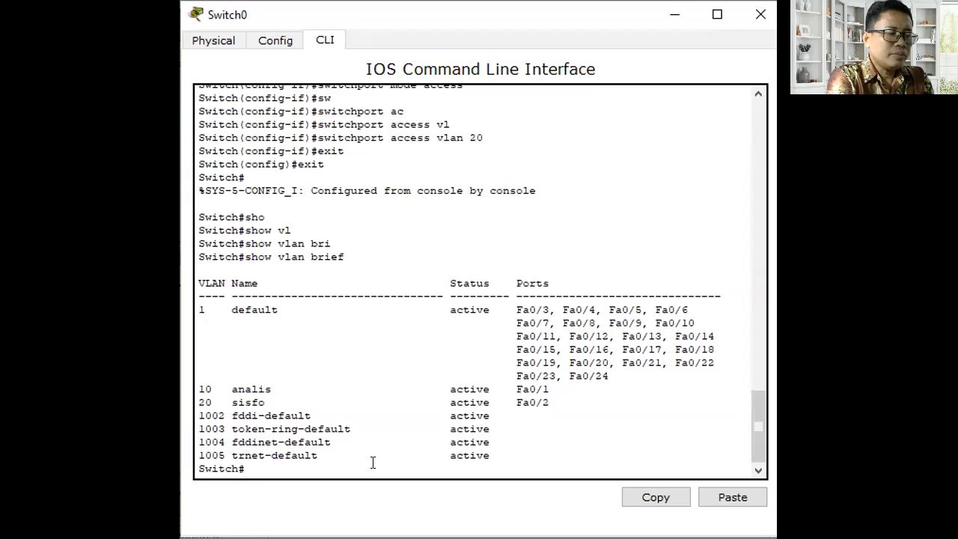
Enter interface configuration for FastEthernet 0/3 on Switch0.
text(conf)
key(Tab)
text(te)
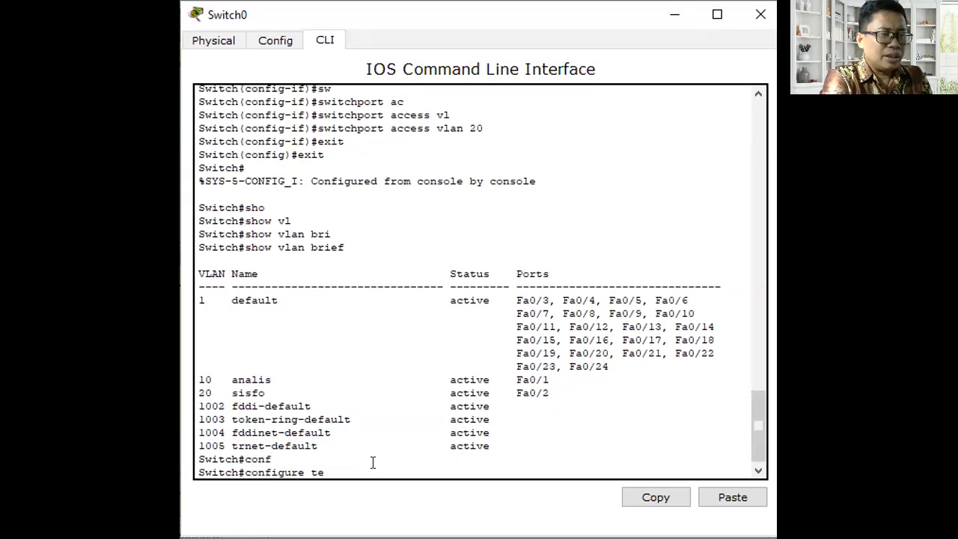
key(Tab)
key(Return)
text(inte)
key(Tab)
text(fa)
key(Tab)
text(0/3)
key(Return)
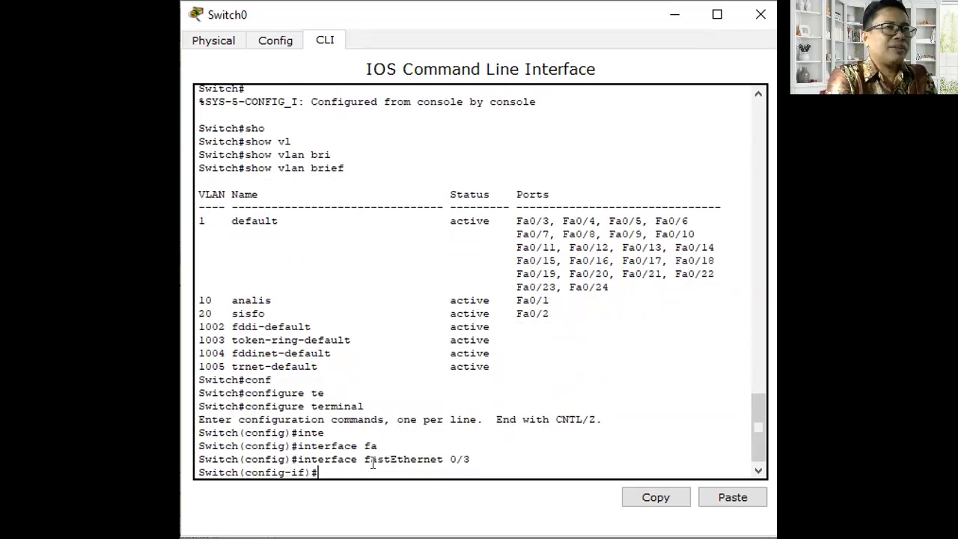
Set Switch0's FastEthernet 0/3 to switchport trunk mode and switch to Switch1's command line.
text(sw)
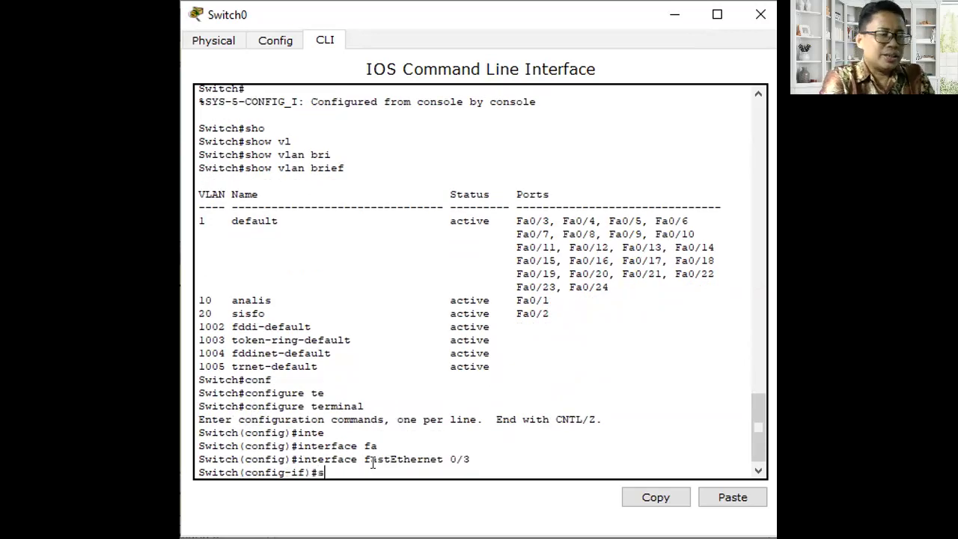
key(Tab)
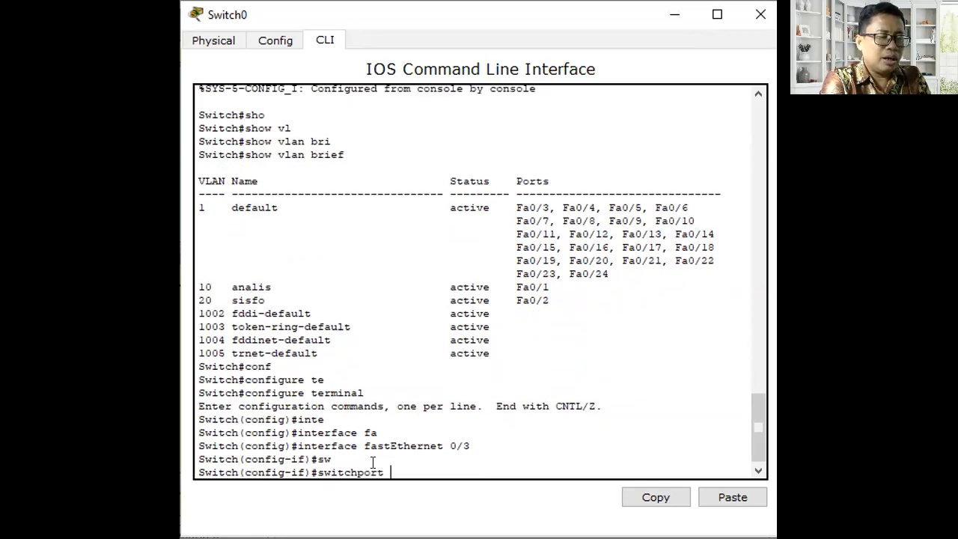
text(mo)
key(Tab)
text(tr)
key(Tab)
key(Return)
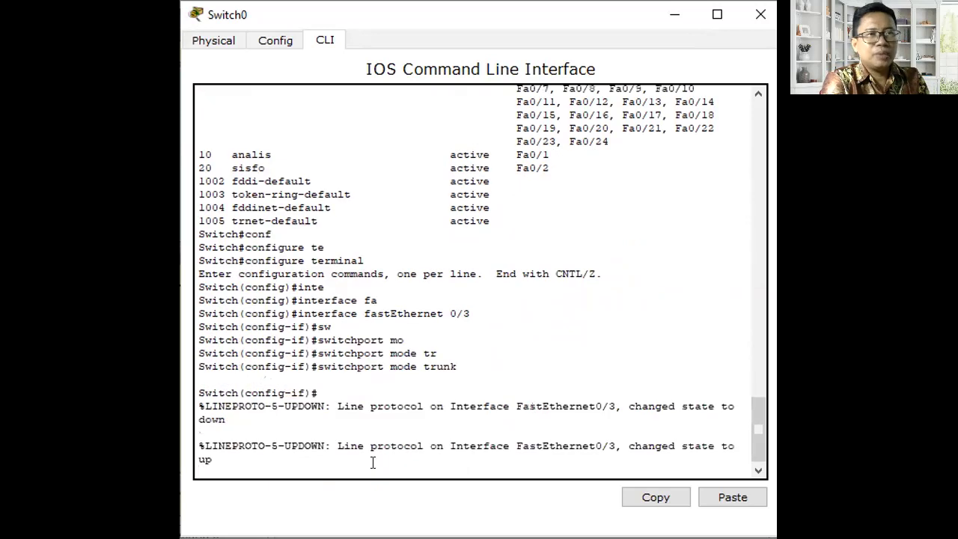
key(Return)
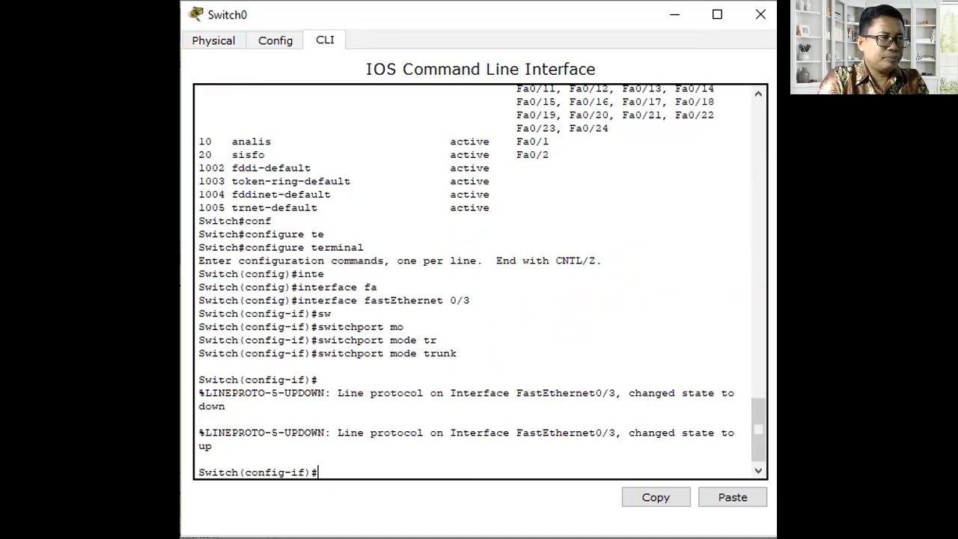
key(alt+Tab)
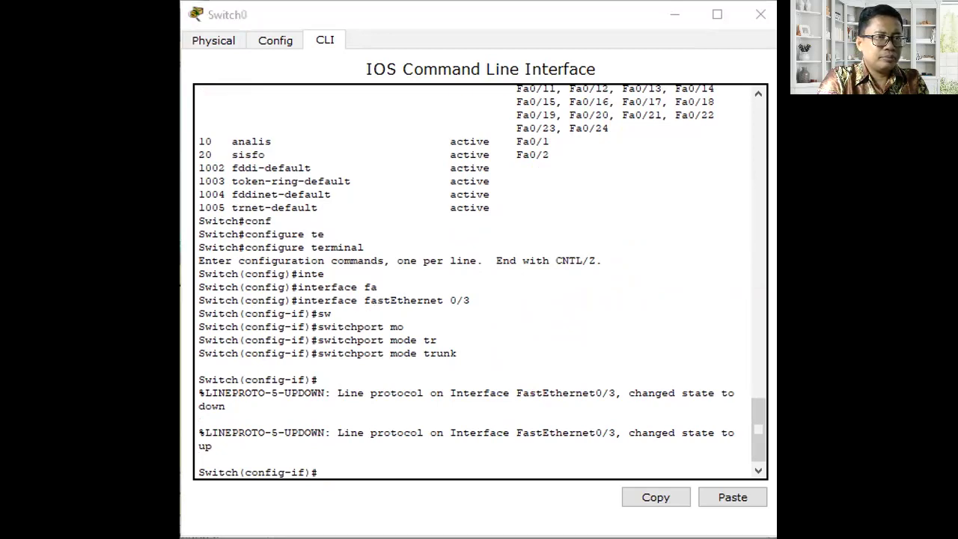
click(612, 423)
text(inte)
key(Tab)
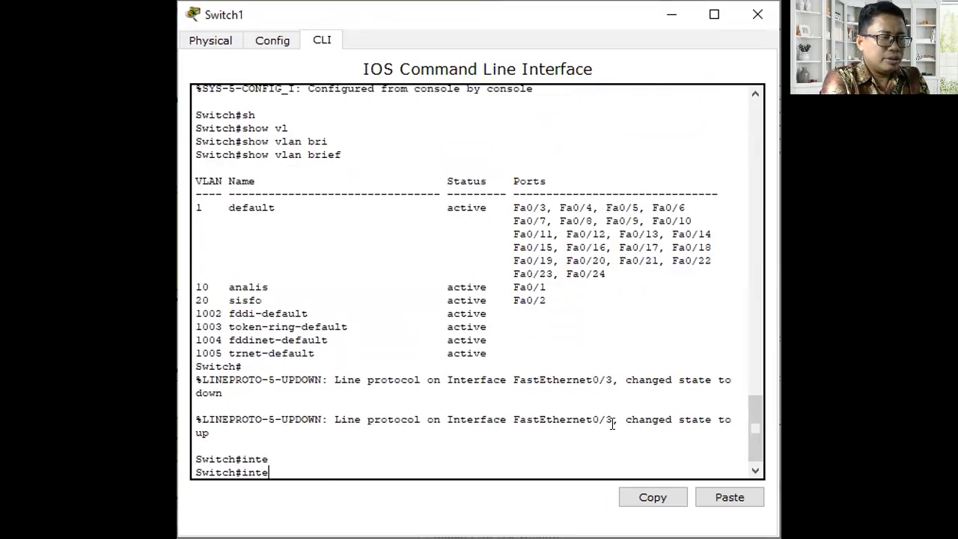
text(r)
key(Tab)
key(BackSpace)
key(BackSpace)
key(BackSpace)
key(BackSpace)
key(BackSpace)
Enter global configuration on Switch1 and open interface configuration for FastEthernet 0/3.
text(conf)
key(Tab)
text(ter)
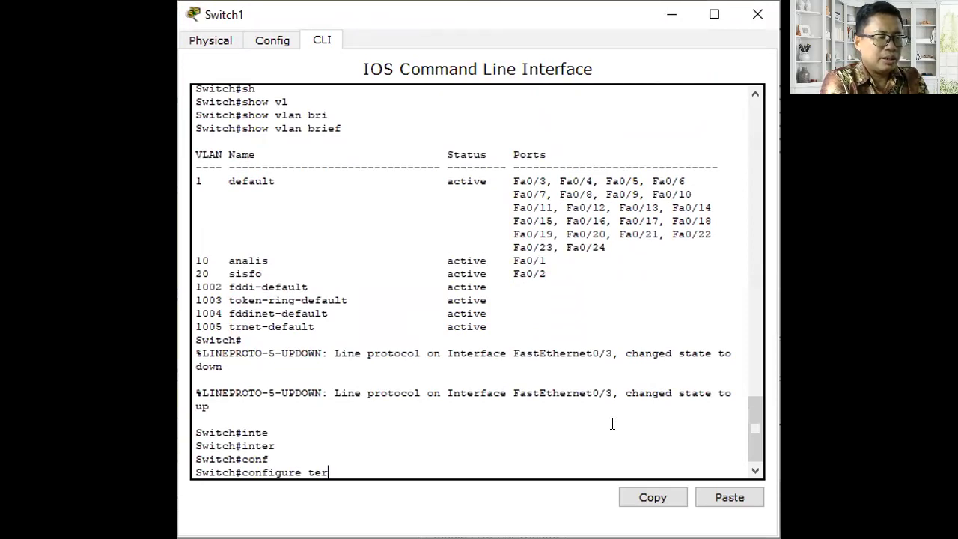
key(Tab)
key(Return)
text(inte)
key(Tab)
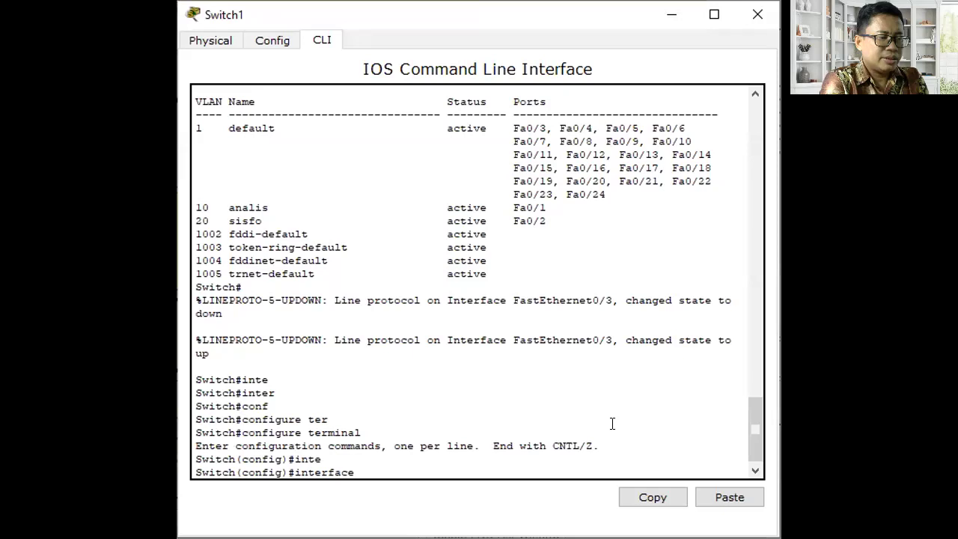
text(fa)
key(Tab)
text(0/3)
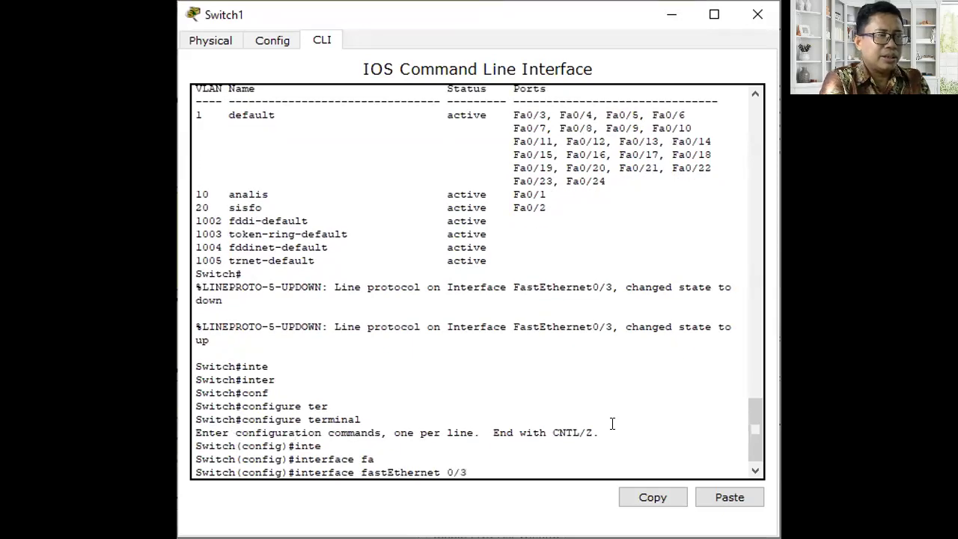
key(Return)
Set Switch1's FastEthernet 0/3 to switchport trunk mode.
text(switchport m)
key(Tab)
text(m)
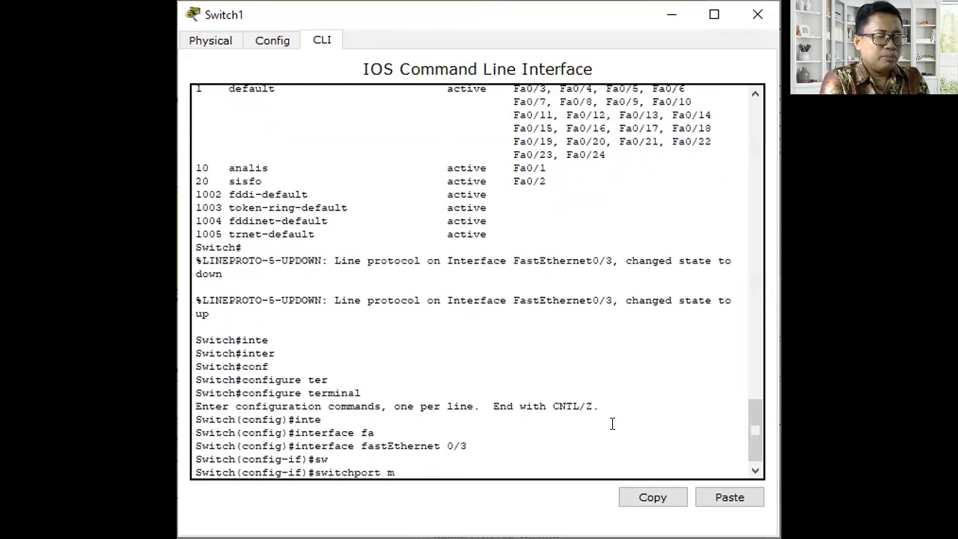
text(od)
key(Tab)
text(tru)
key(Tab)
key(Return)
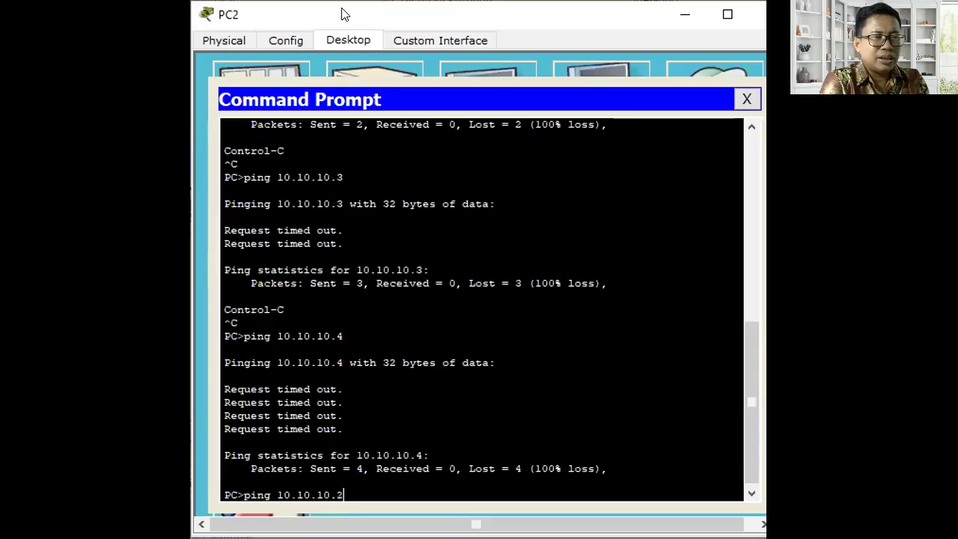
Ping 10.10.10.2 and 10.10.10.1 from PC2 and close its command prompt.
key(Return)
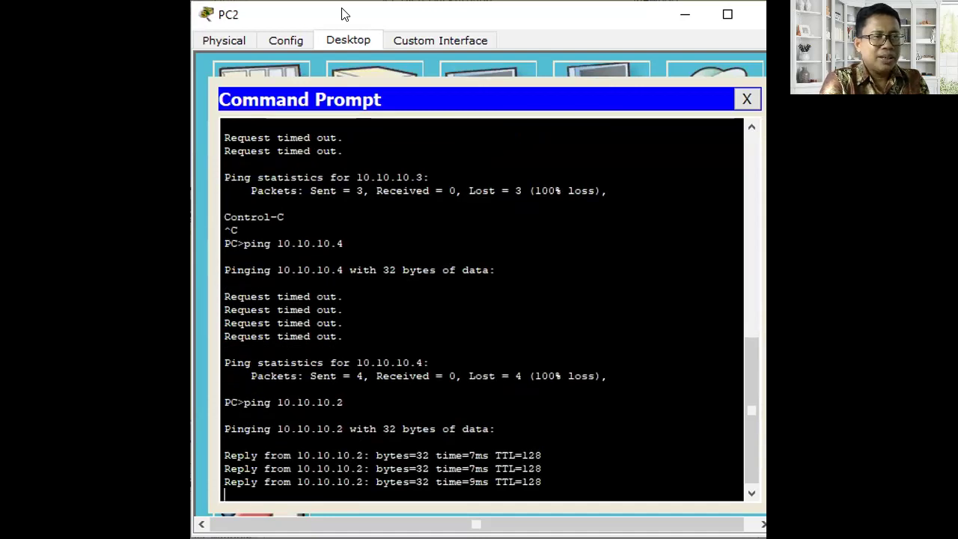
key(Up)
key(BackSpace)
text(10.10.10.1)
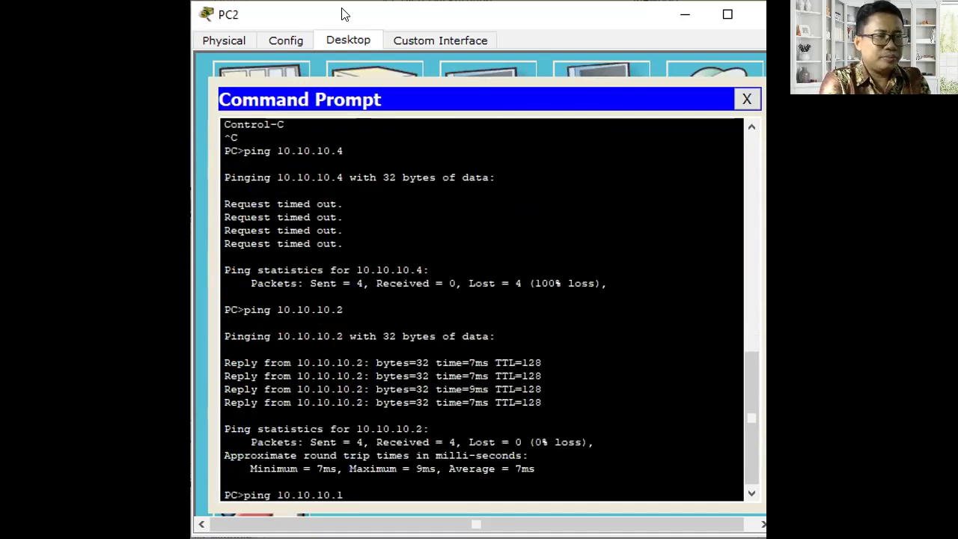
key(Return)
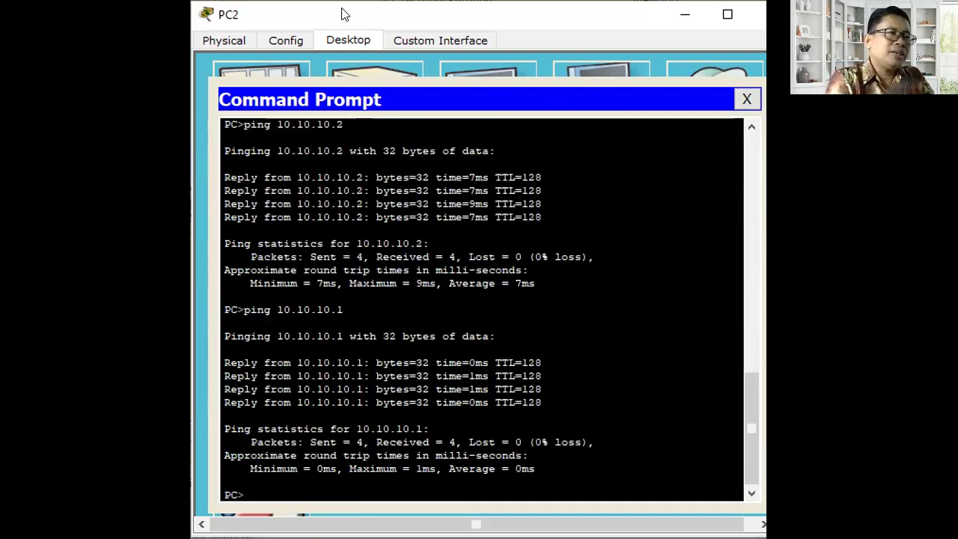
click(746, 100)
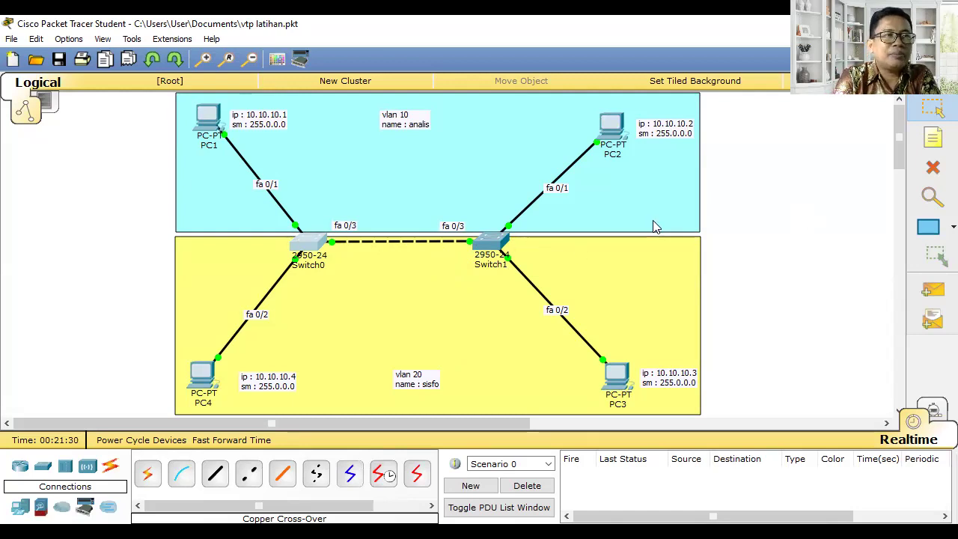
Send simple PDUs within each VLAN, from PC1 to PC2 and from PC4 to PC3.
click(933, 291)
click(210, 119)
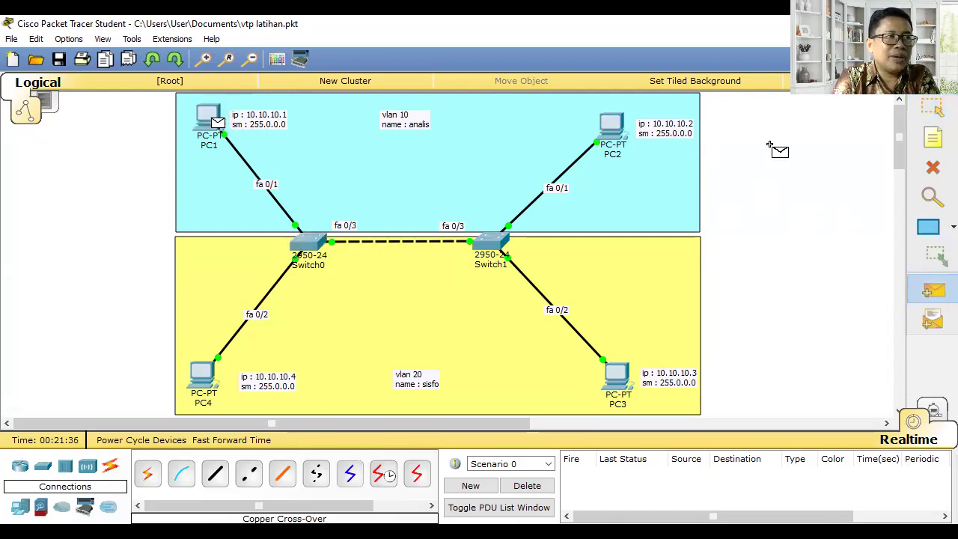
click(614, 124)
click(933, 291)
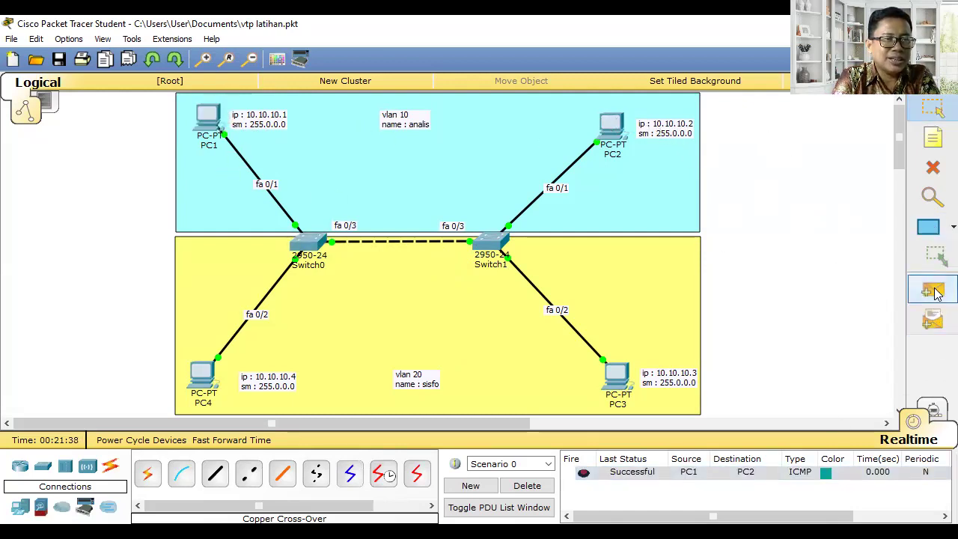
click(203, 371)
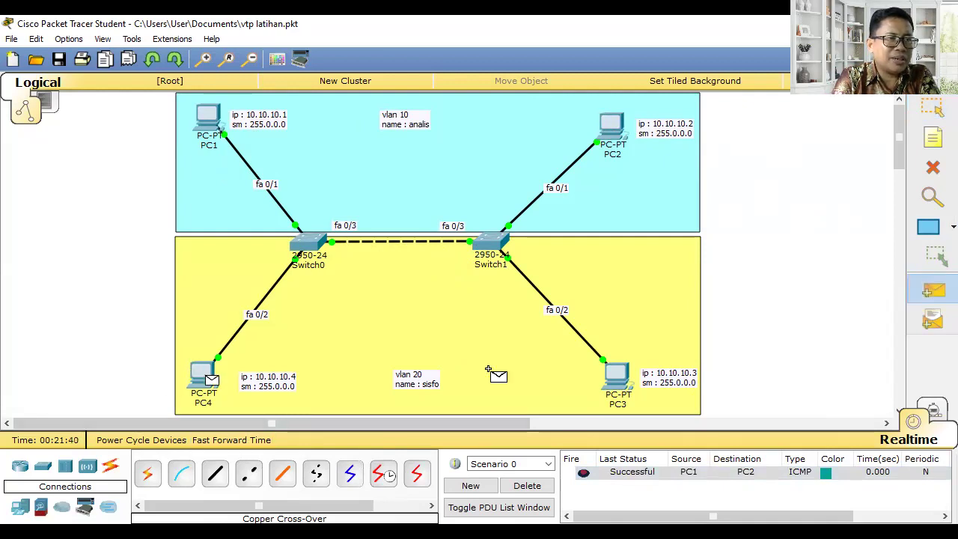
click(612, 372)
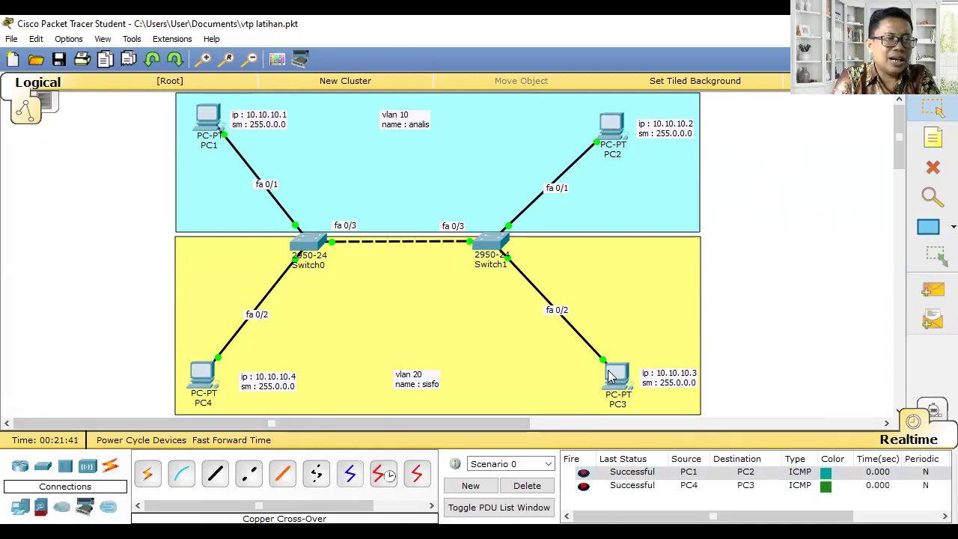
Send simple PDUs between the VLANs, from PC1 to PC4 and from PC2 to PC3, and review their statuses in the PDU list.
click(933, 292)
click(207, 116)
click(206, 367)
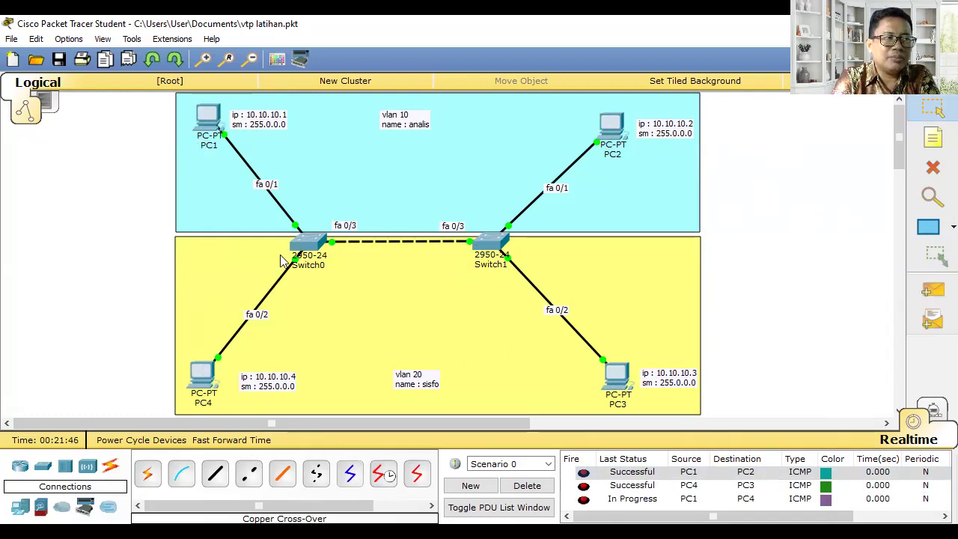
click(933, 292)
click(603, 118)
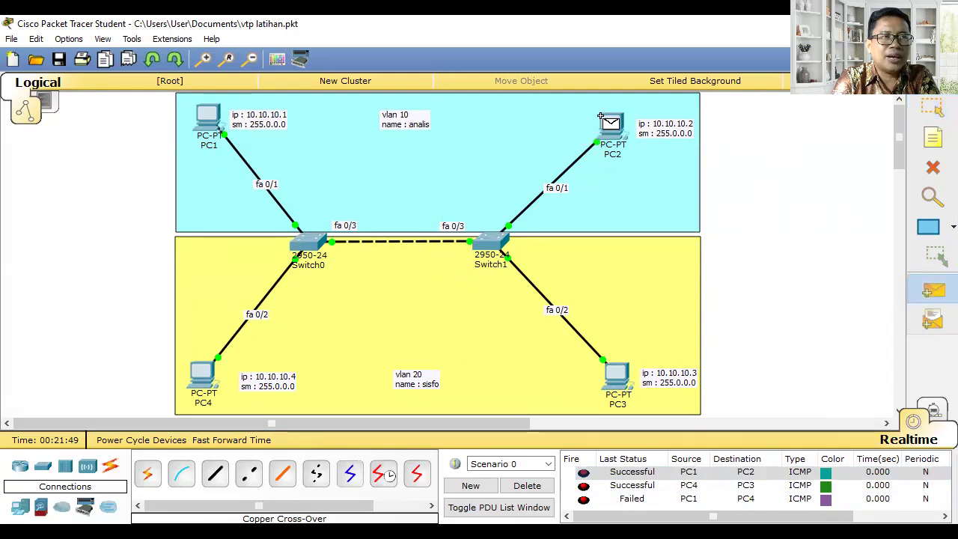
click(622, 370)
scroll(680, 344, down, 2)
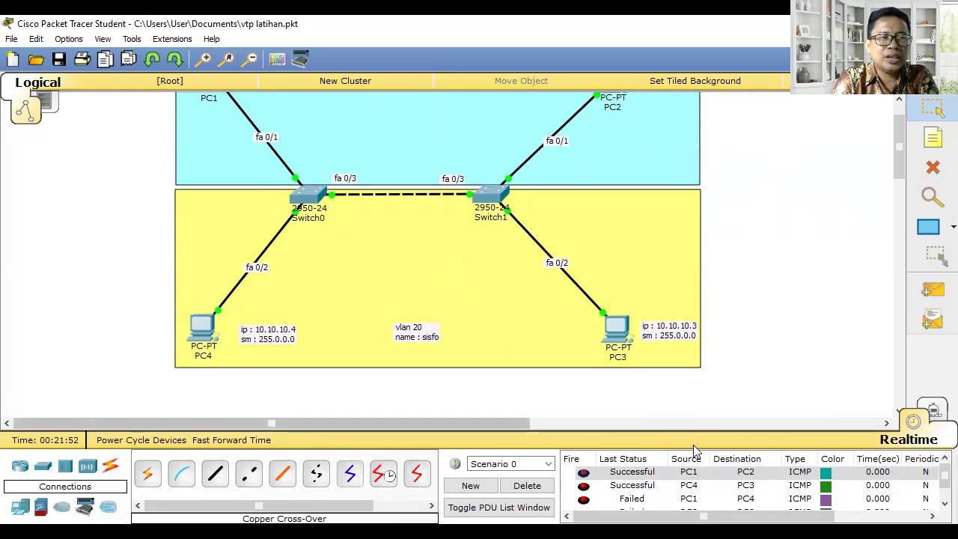
scroll(652, 483, down, 1)
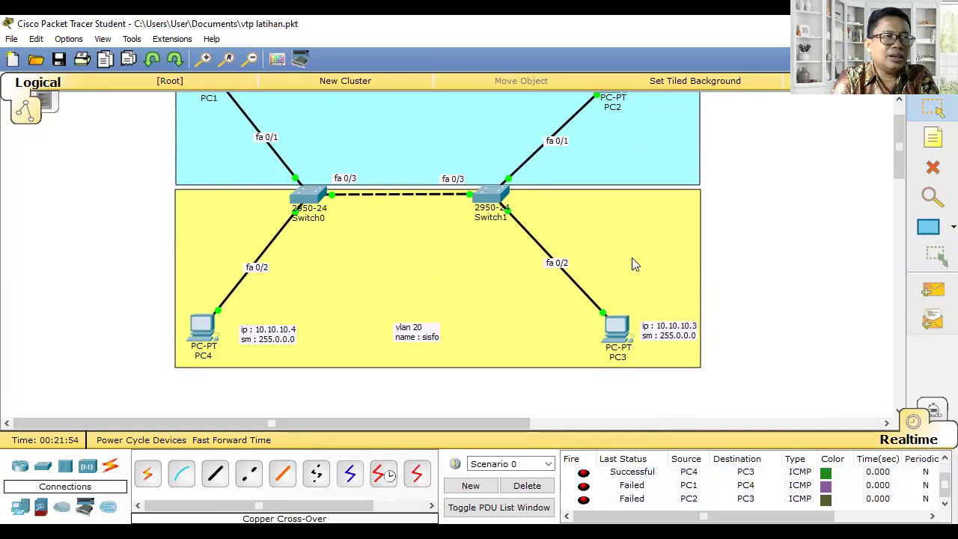
scroll(674, 266, up, 2)
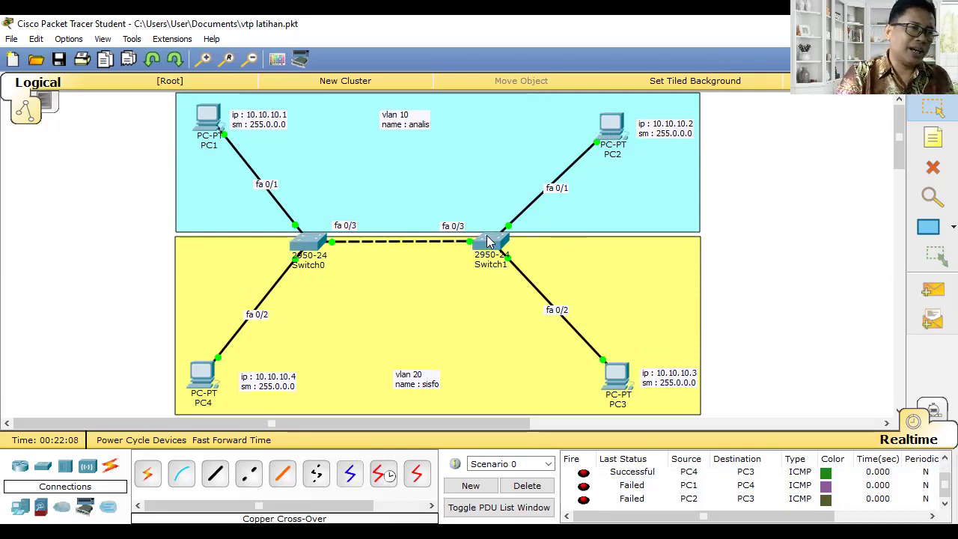
mouse_move(447, 238)
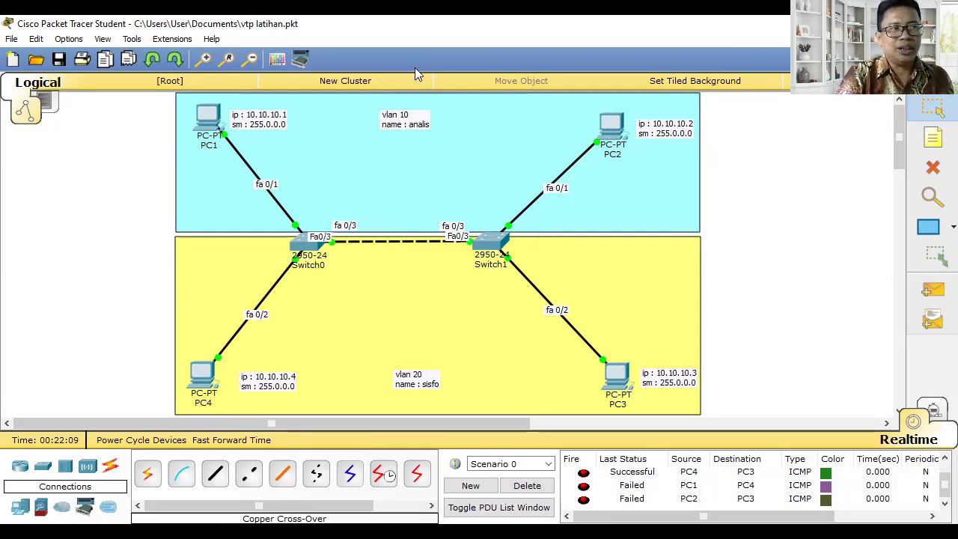